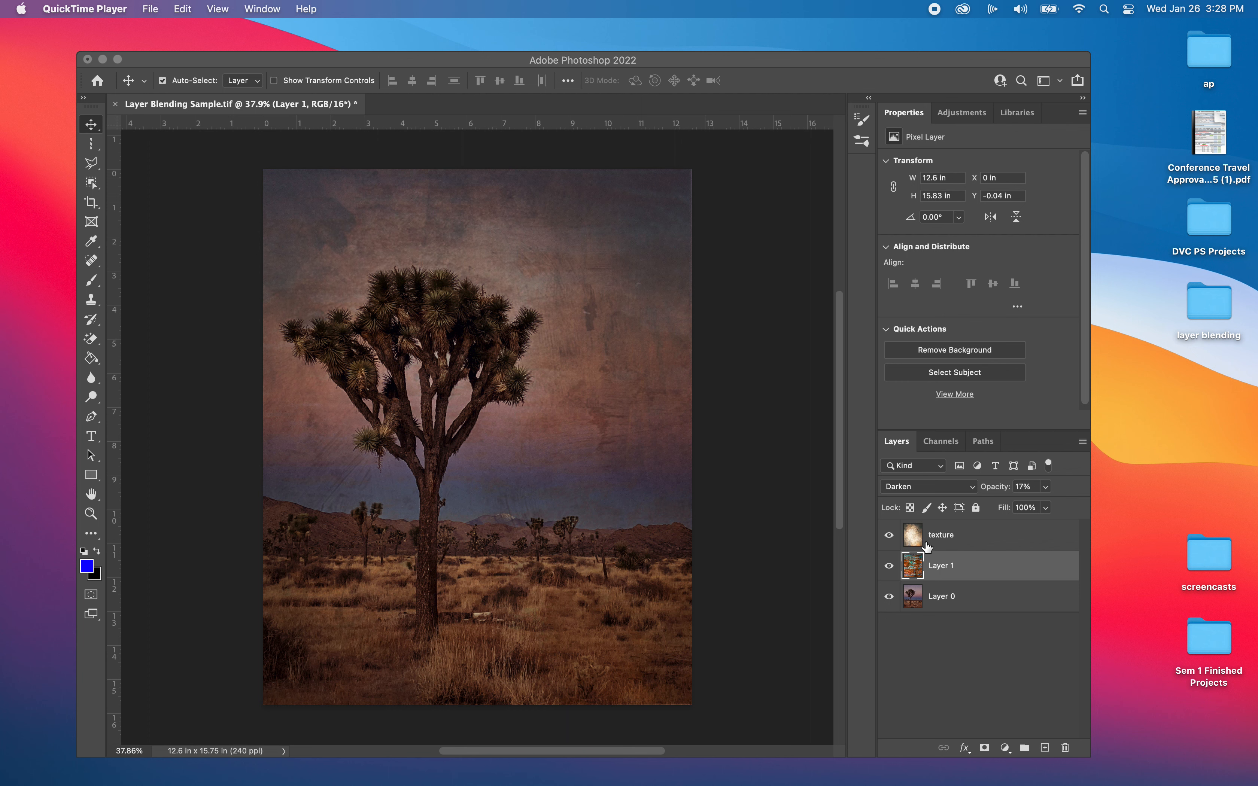
# Inspect the blend mode choices and the opacity setting of Layer 1.
pyautogui.click(917, 488)
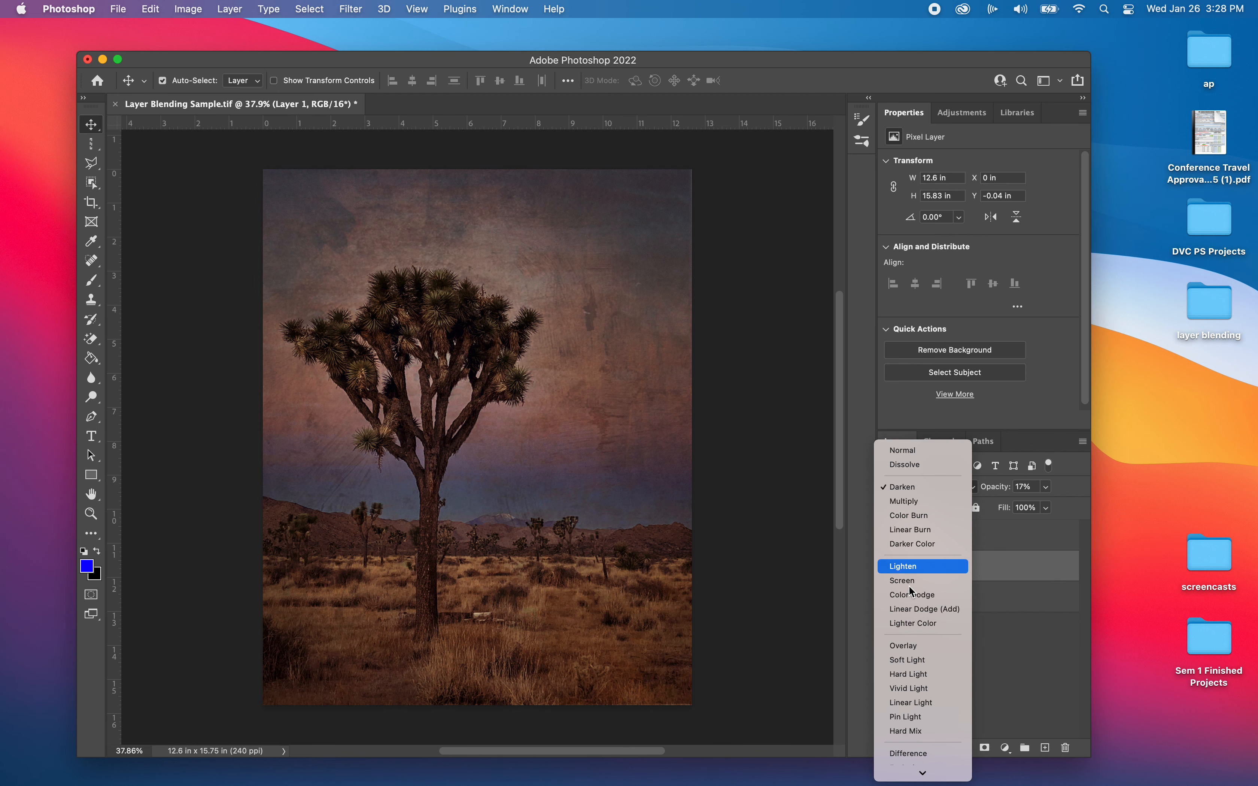
pyautogui.click(910, 487)
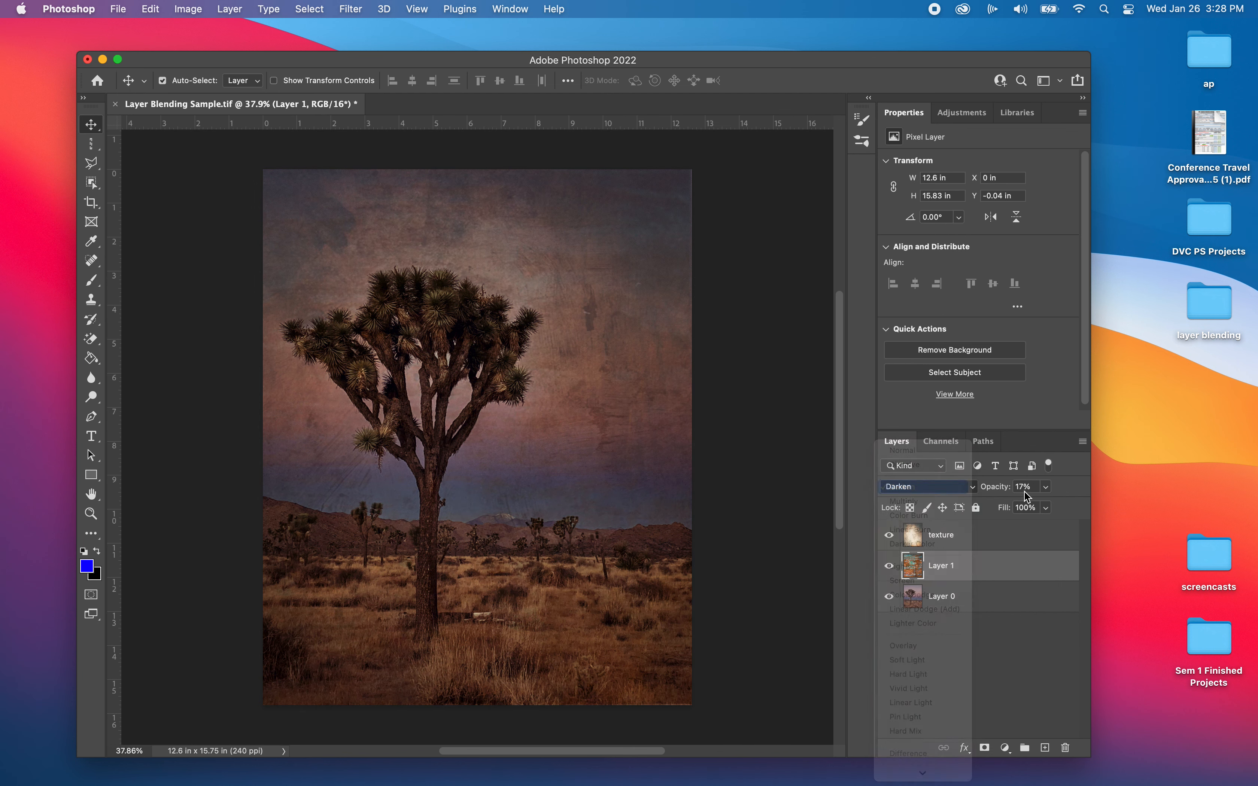
pyautogui.click(1046, 487)
pyautogui.click(1046, 489)
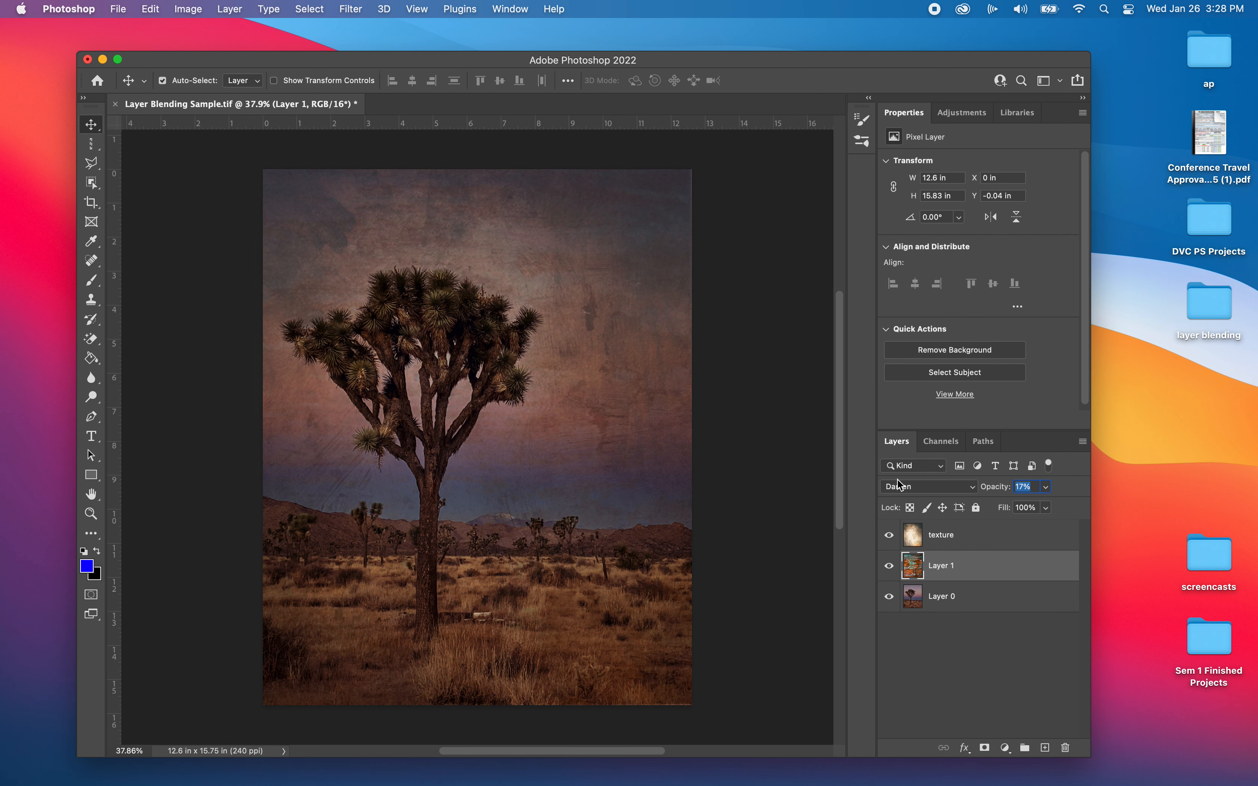
# Hide the texture layer and Layer 1 so only the Joshua tree photo on Layer 0 shows.
pyautogui.click(889, 536)
pyautogui.click(888, 566)
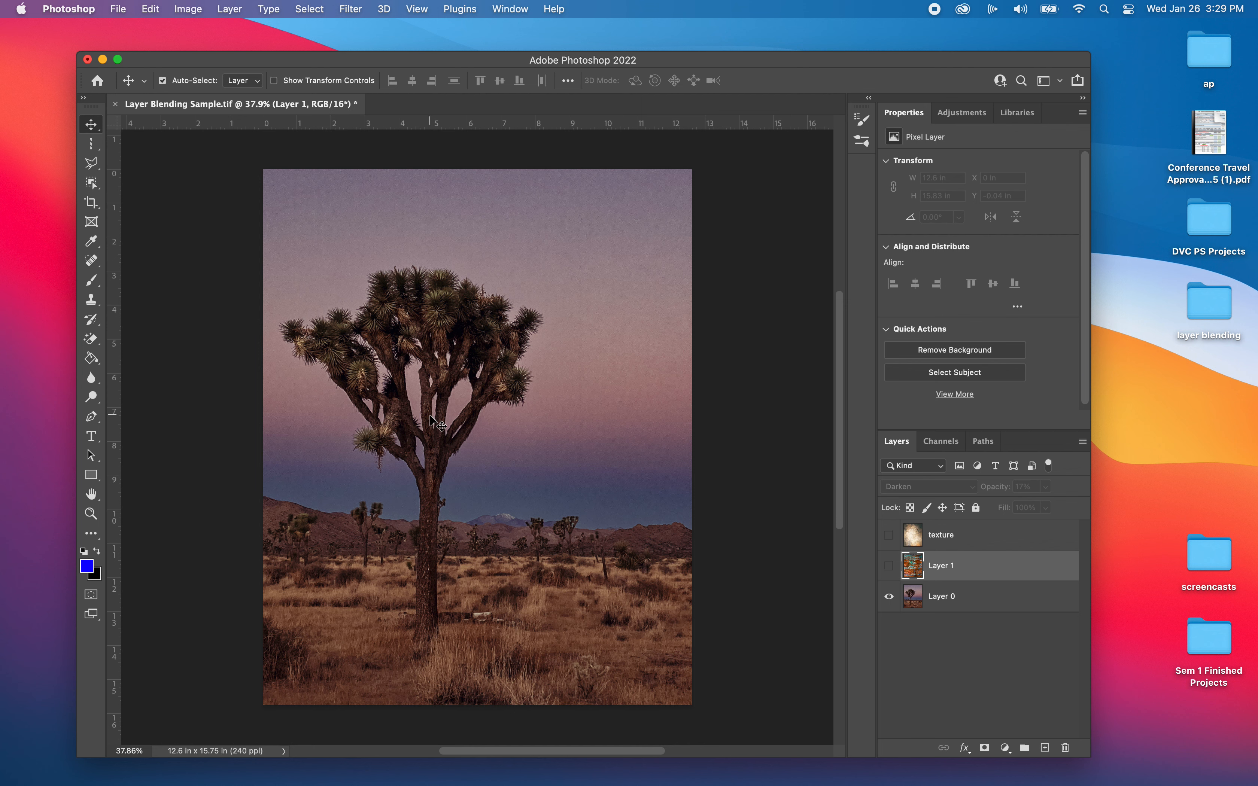
# Switch to Google Chrome with the personal profile and search Google Images for "ps texture layers".
pyautogui.moveTo(520, 784)
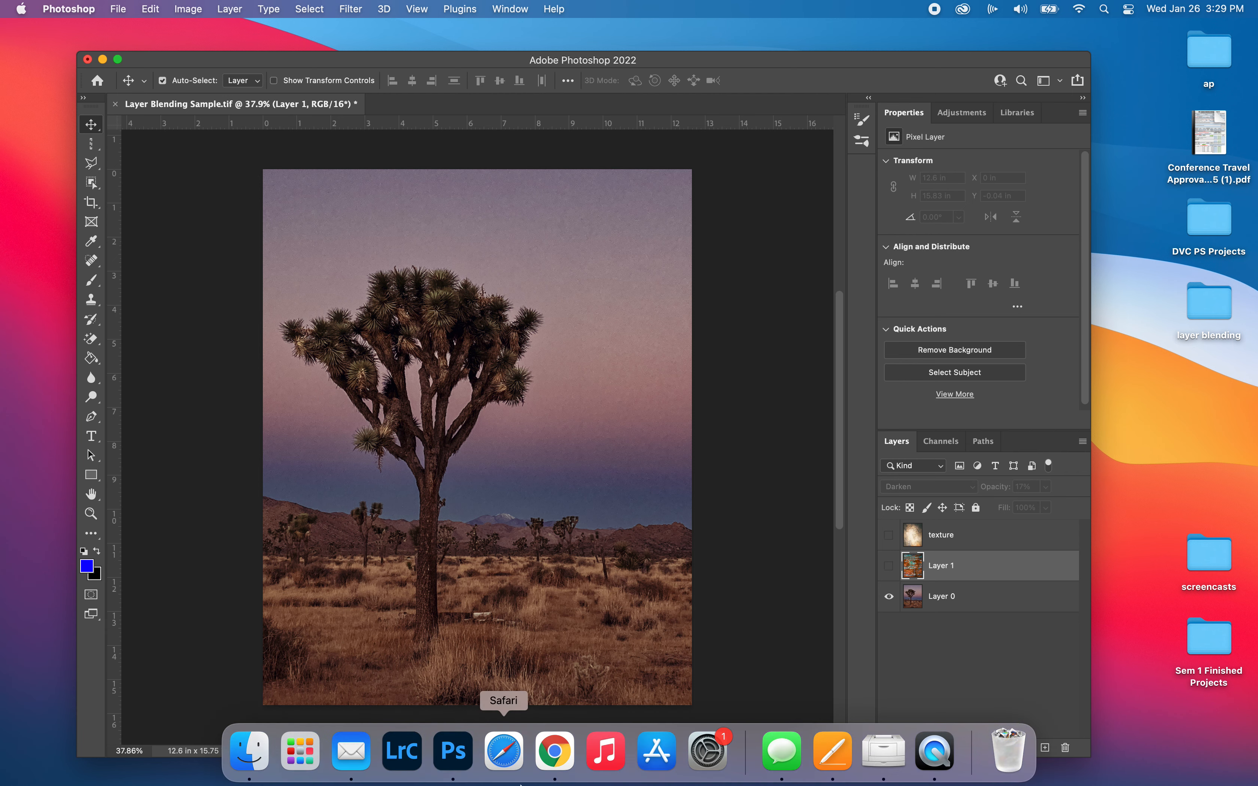
pyautogui.click(555, 755)
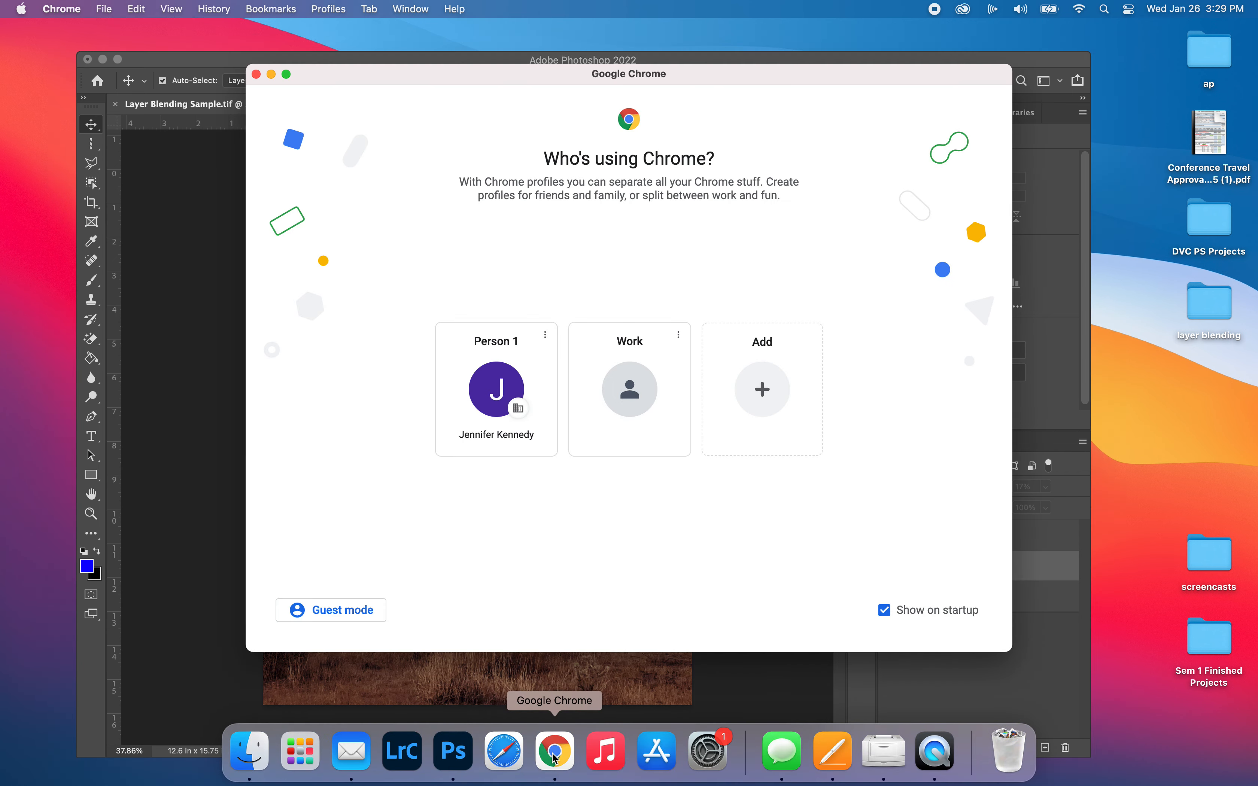
pyautogui.click(507, 418)
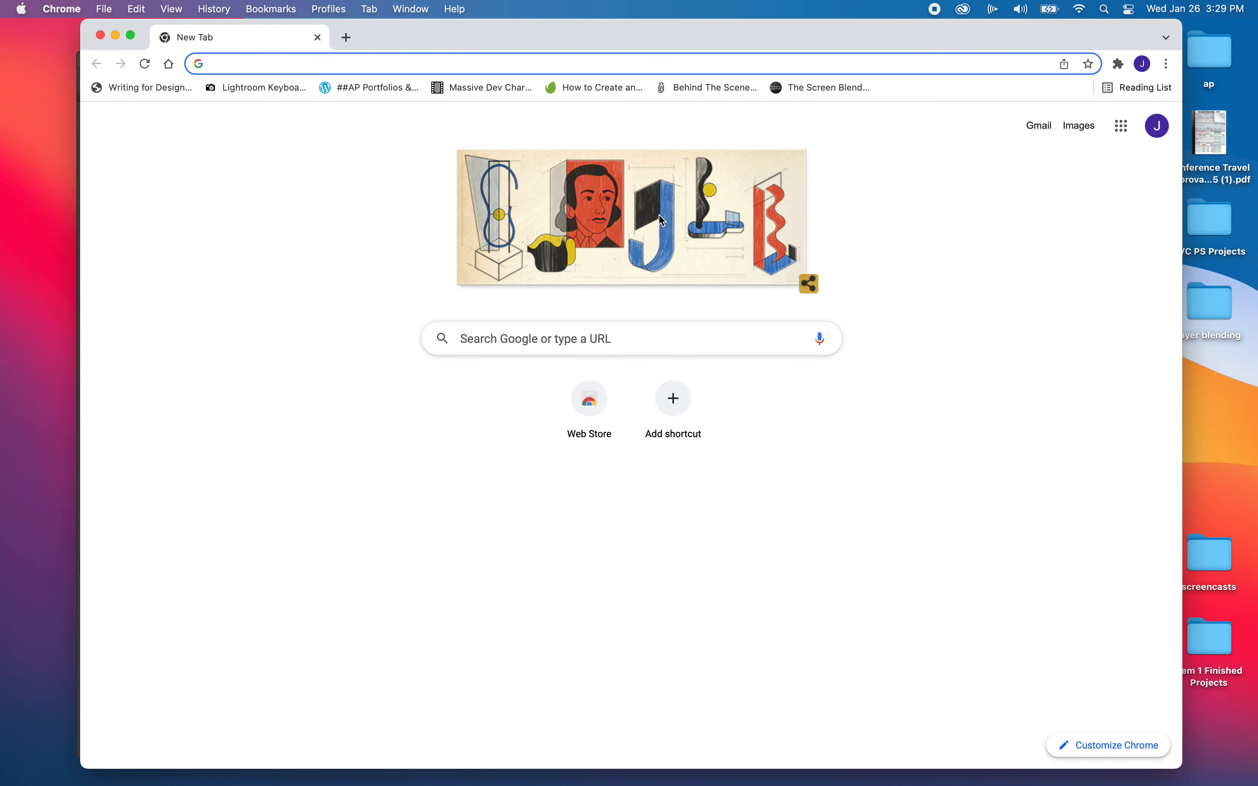
pyautogui.write('p')
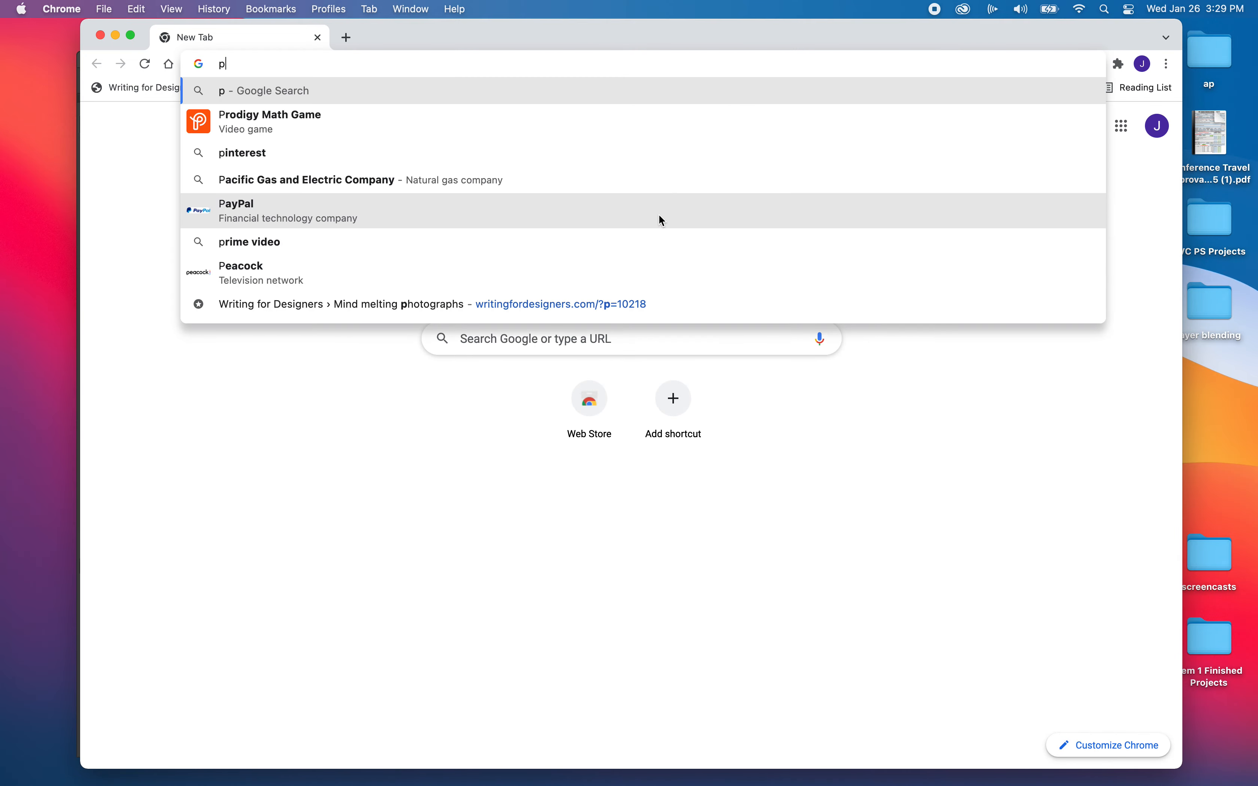
pyautogui.write('s texture layers')
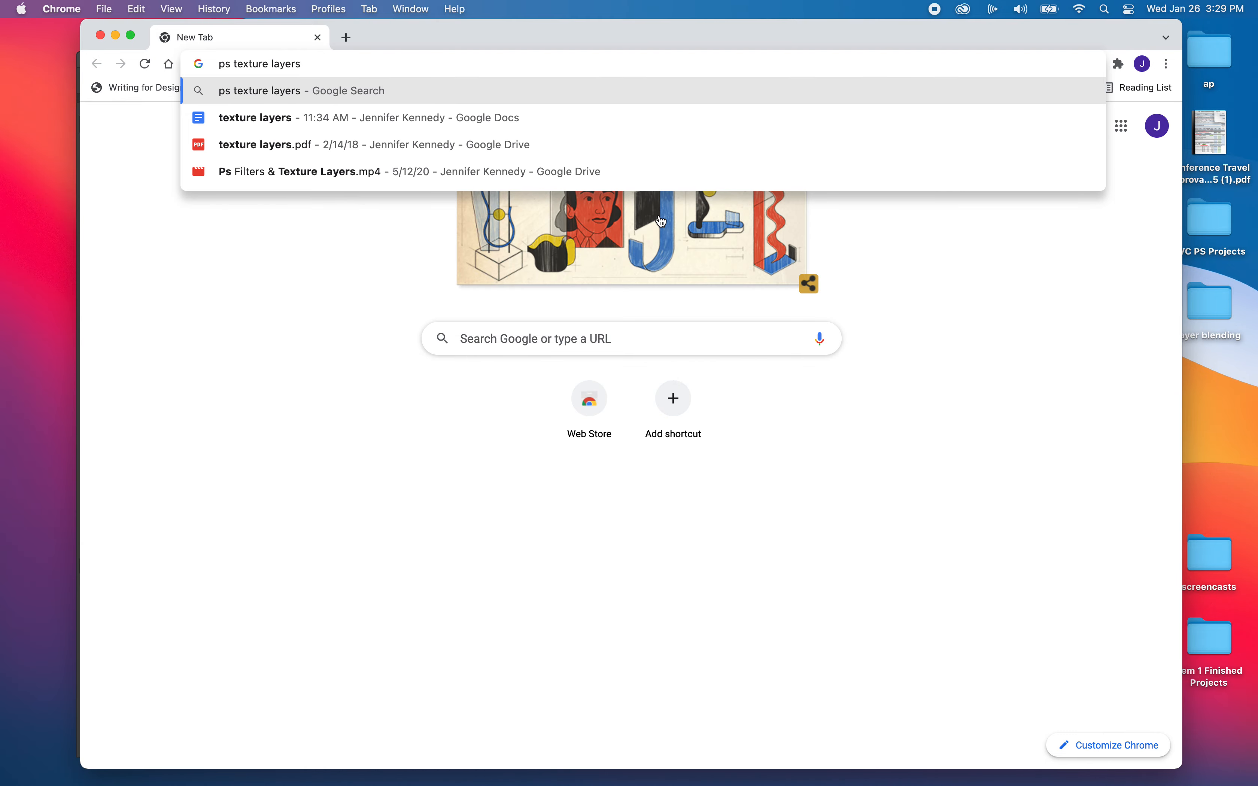
pyautogui.press('Return')
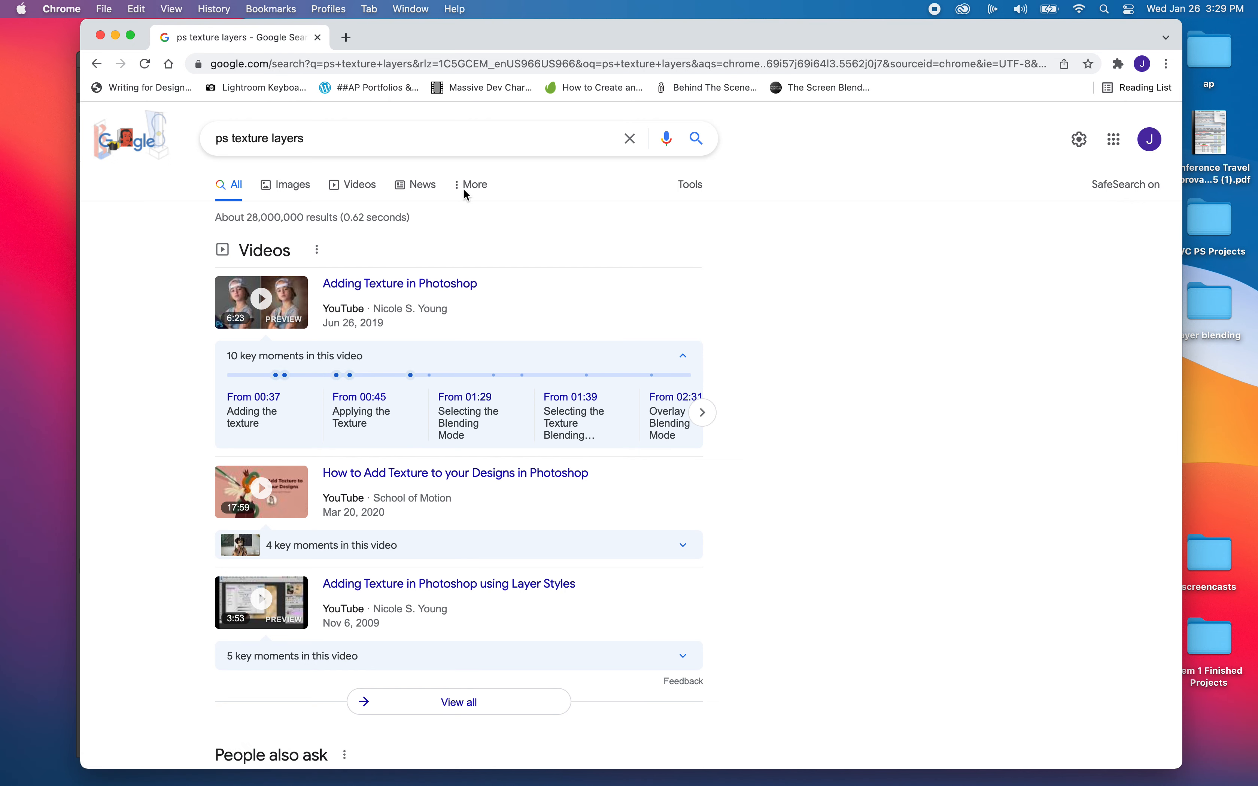
pyautogui.click(293, 183)
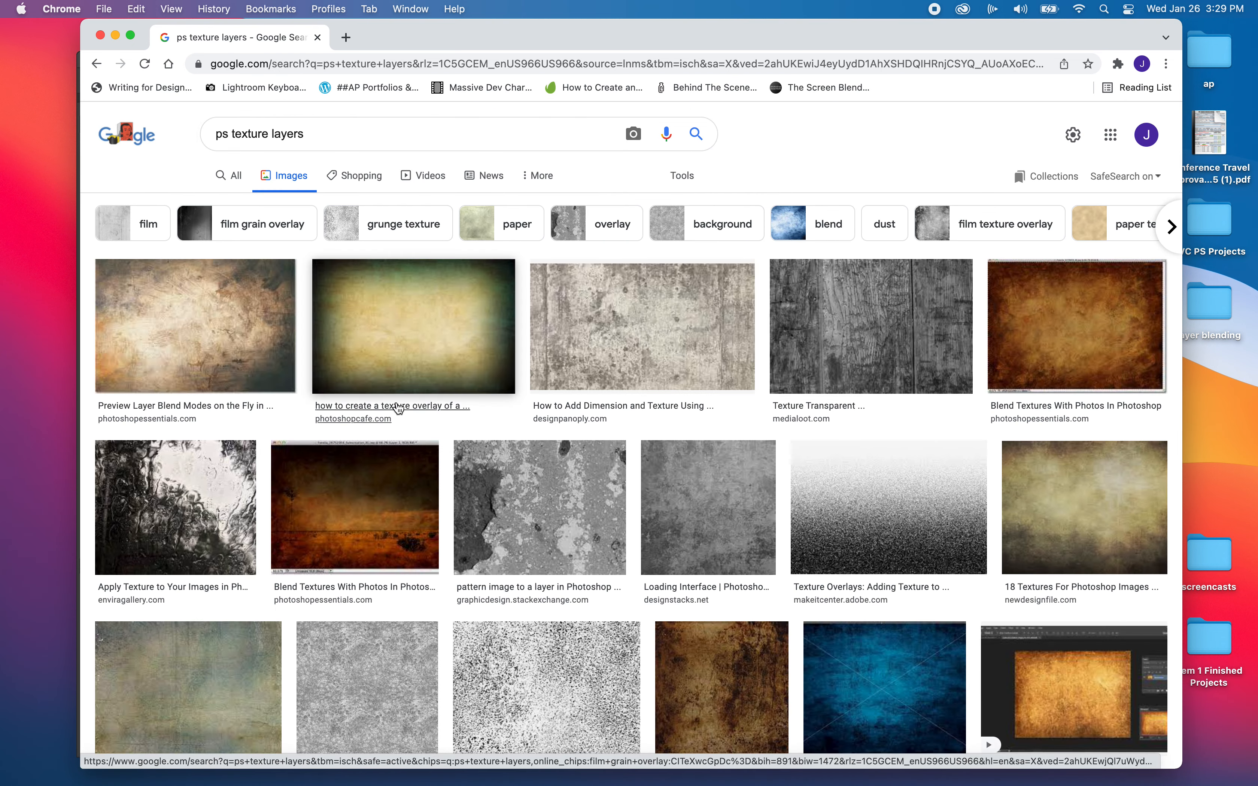
# Browse the image results for textures suitable for overlaying on a photo.
pyautogui.scroll(-2, 395, 403)
pyautogui.scroll(-6, 398, 407)
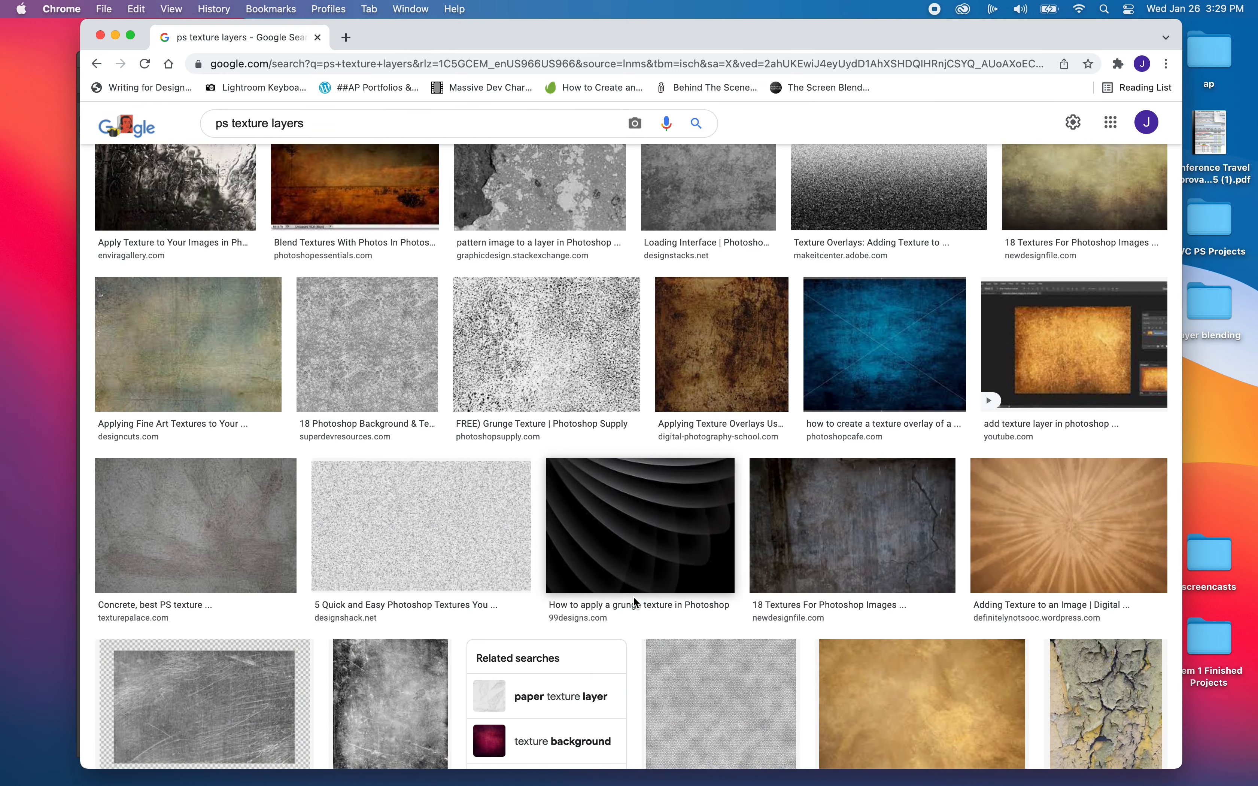
pyautogui.scroll(-3, 634, 598)
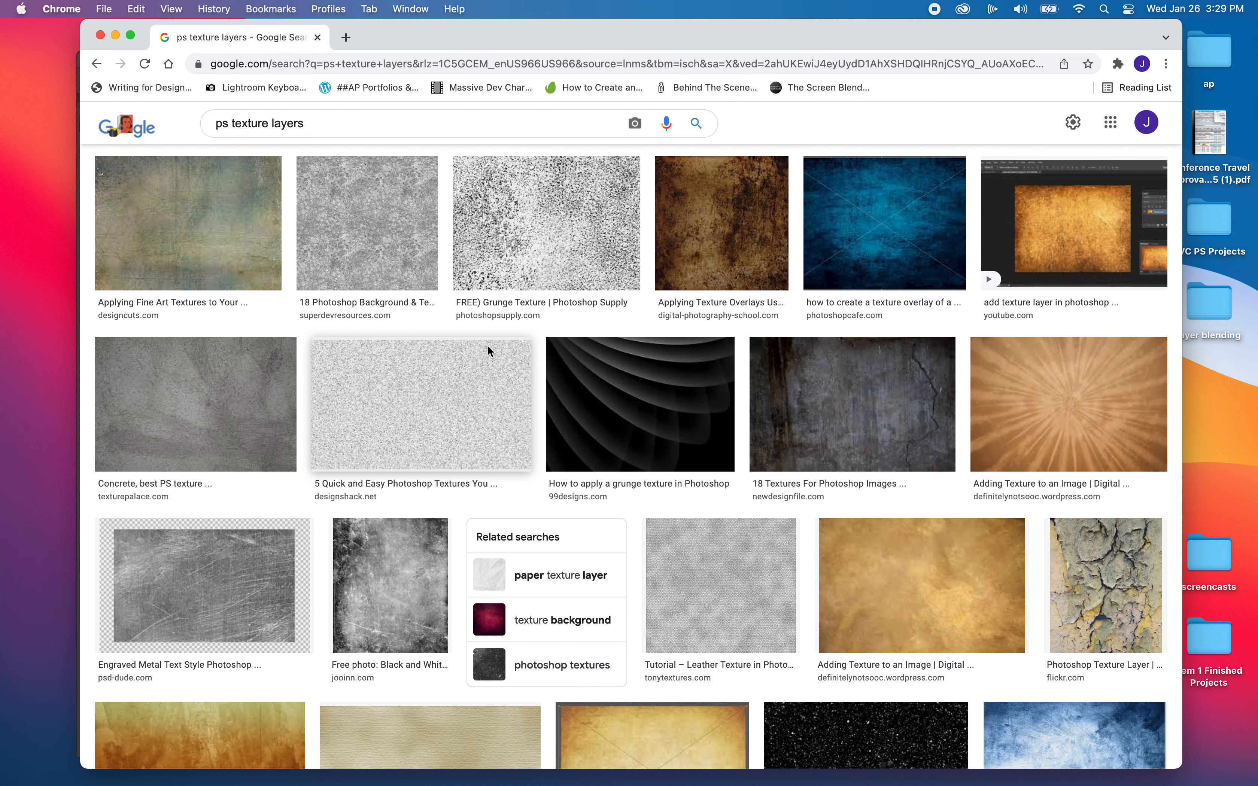
pyautogui.scroll(-7, 487, 345)
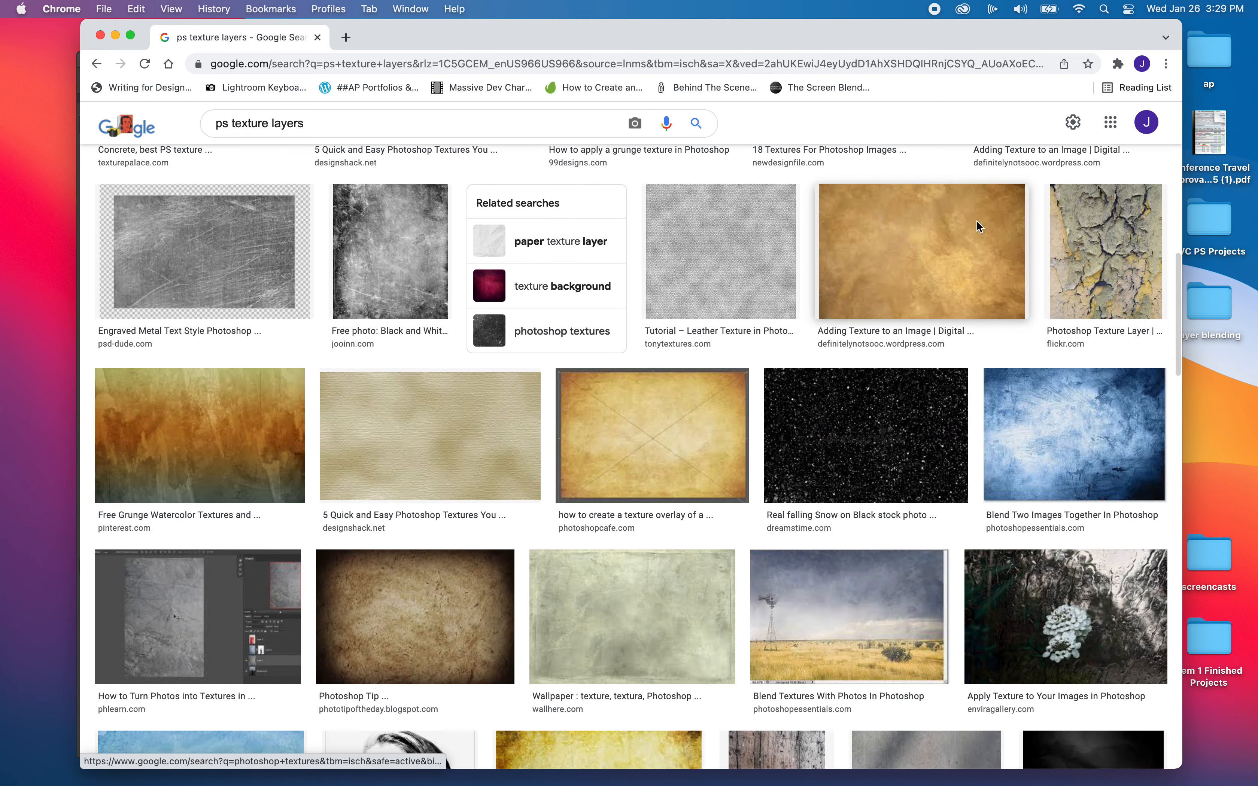
pyautogui.scroll(-10, 1109, 299)
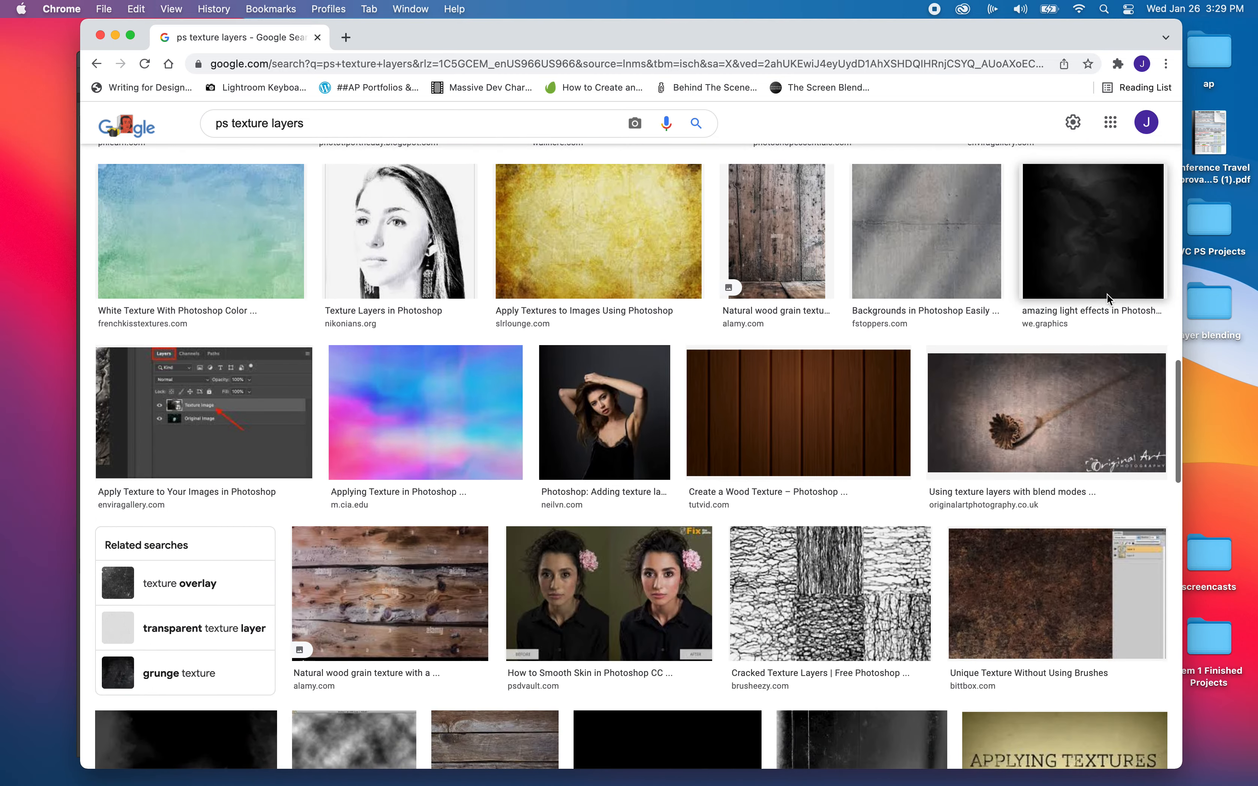
pyautogui.scroll(15, 1109, 299)
pyautogui.scroll(7, 1106, 293)
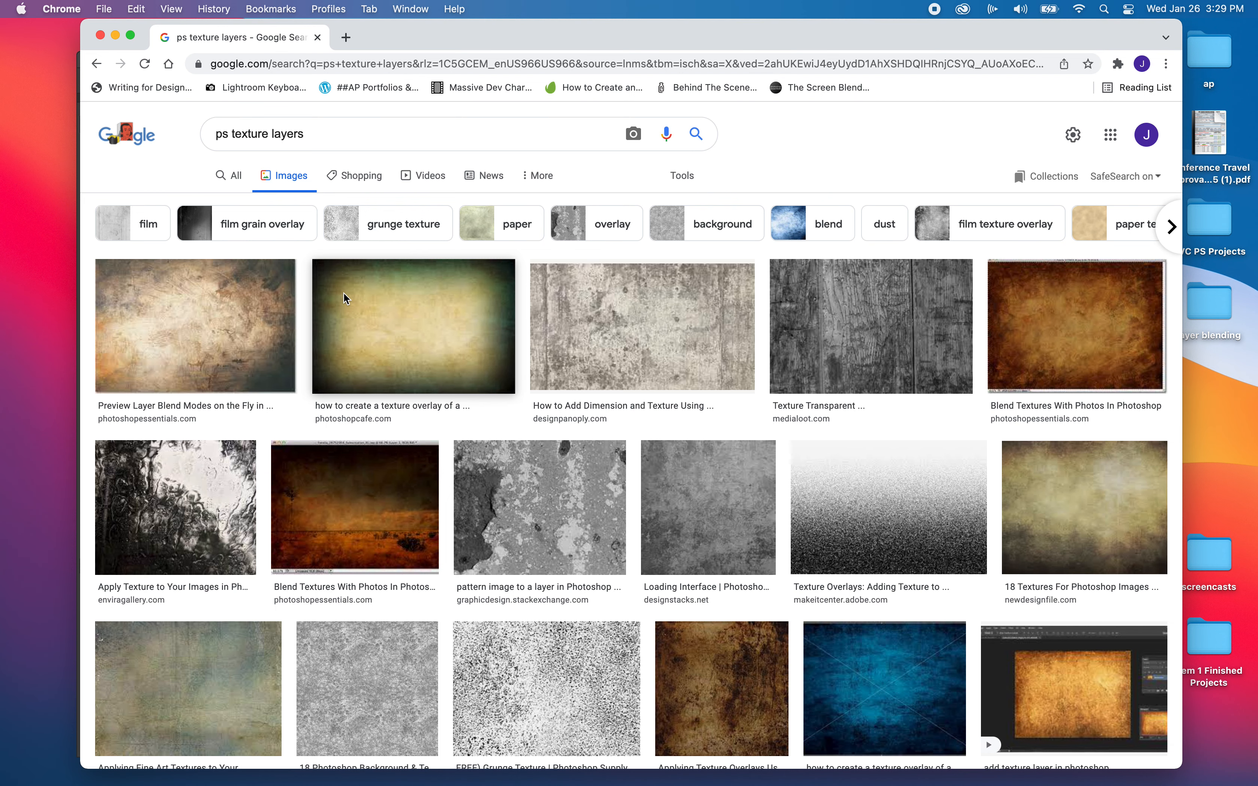
# Copy the first result, the beige grunge texture from photoshopessentials.com, and save the image to the Desktop as texture.
pyautogui.click(212, 311)
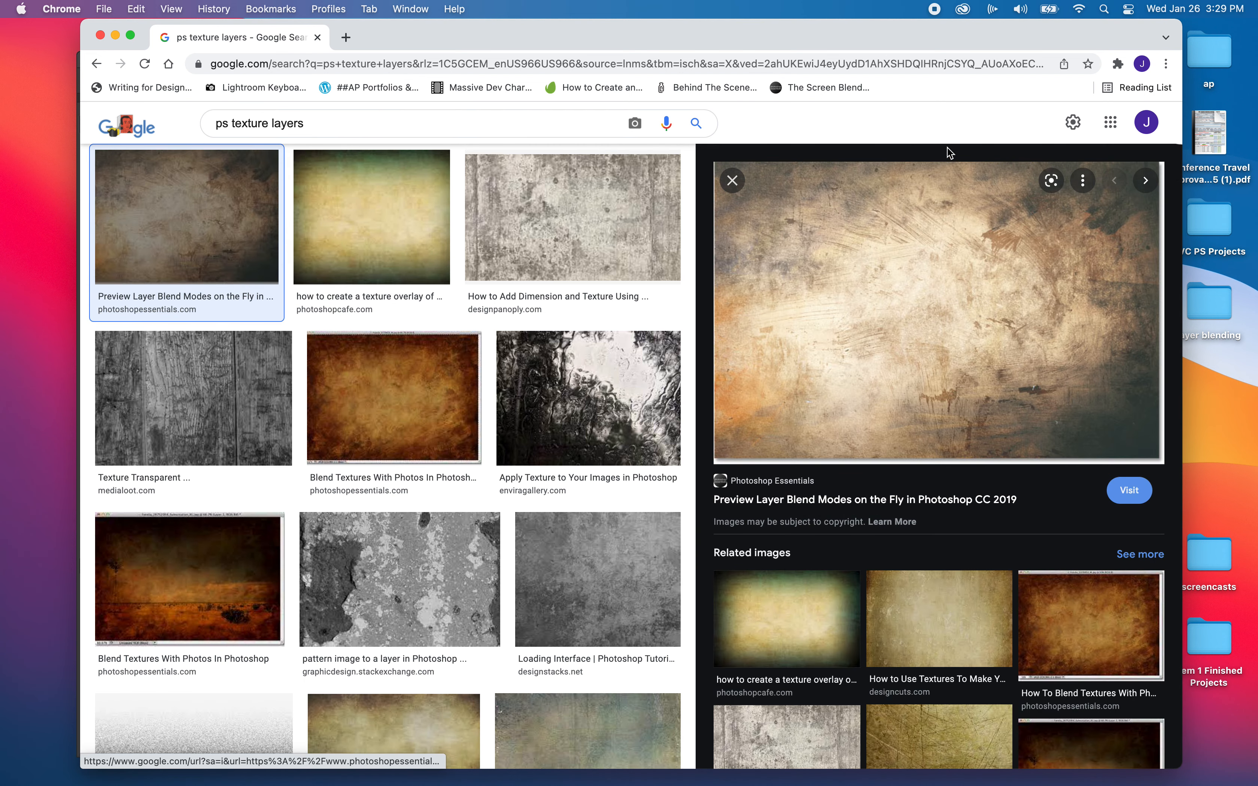
pyautogui.rightClick(1001, 265)
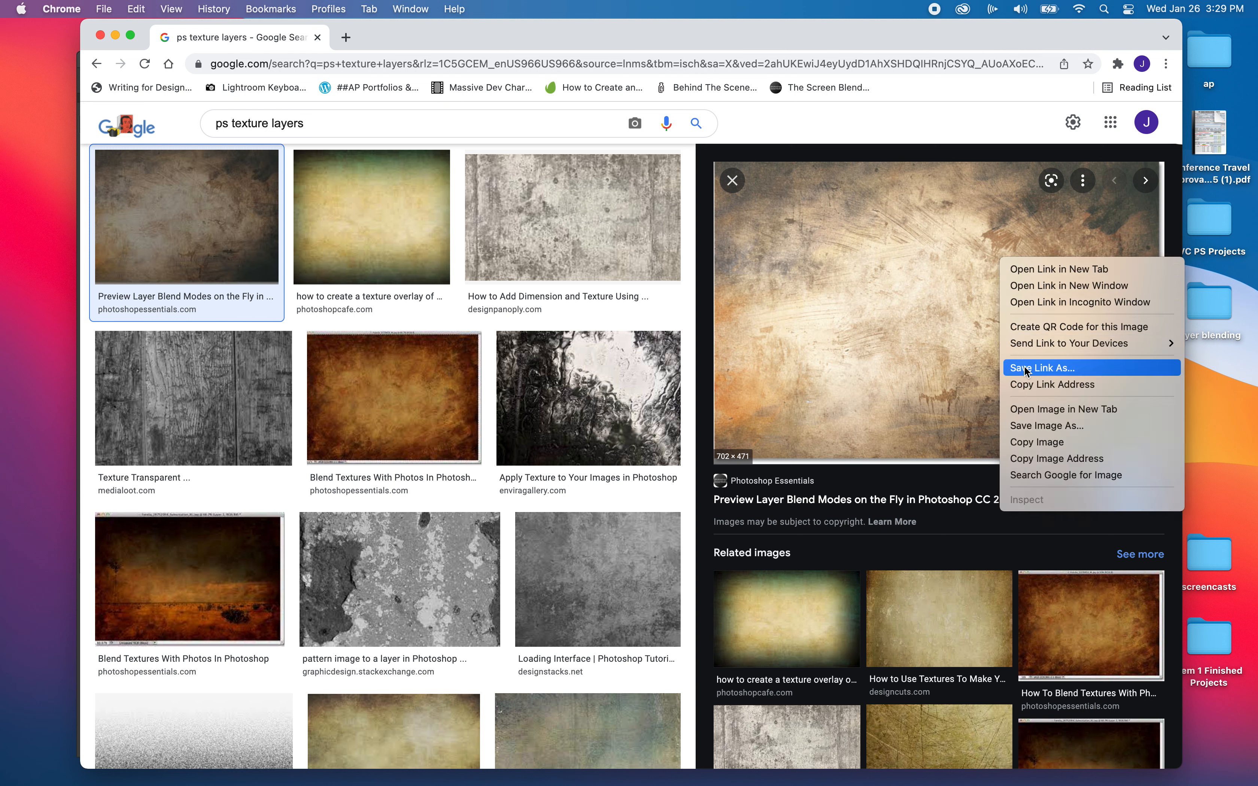
pyautogui.click(1034, 442)
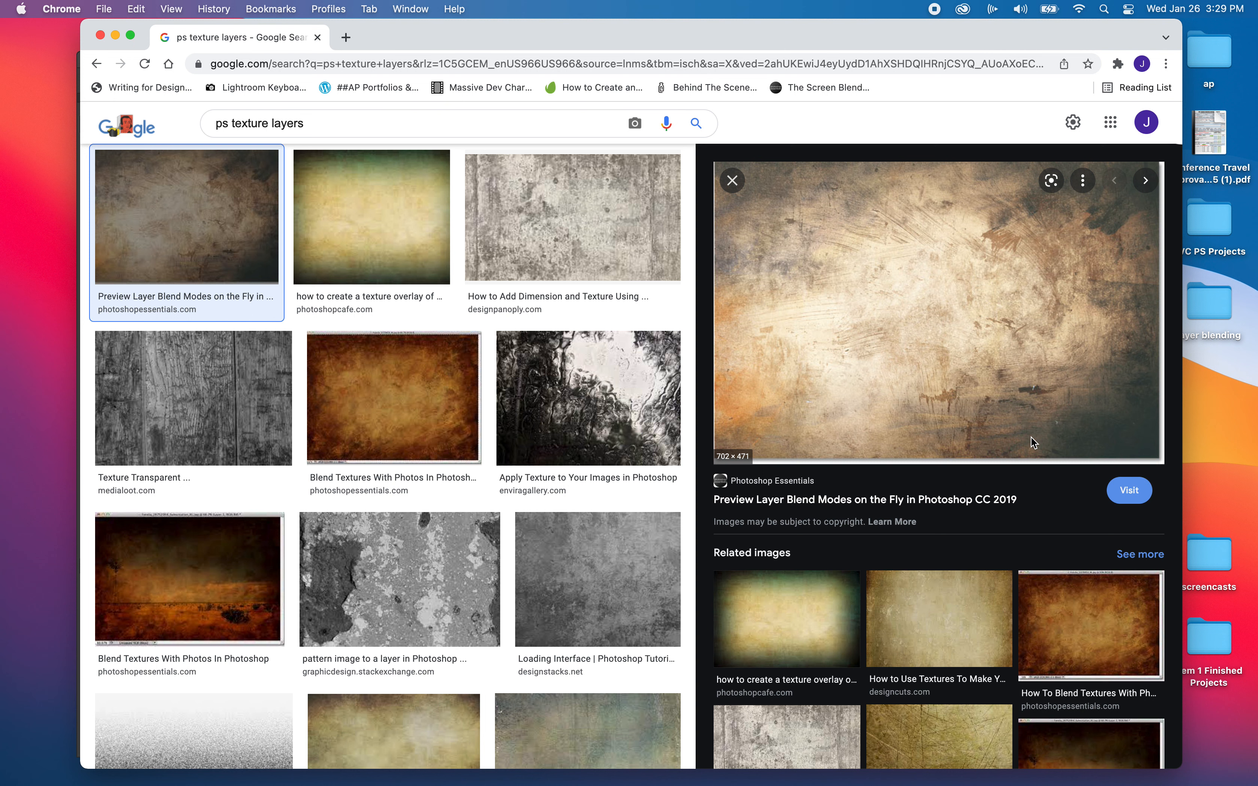
pyautogui.rightClick(1031, 241)
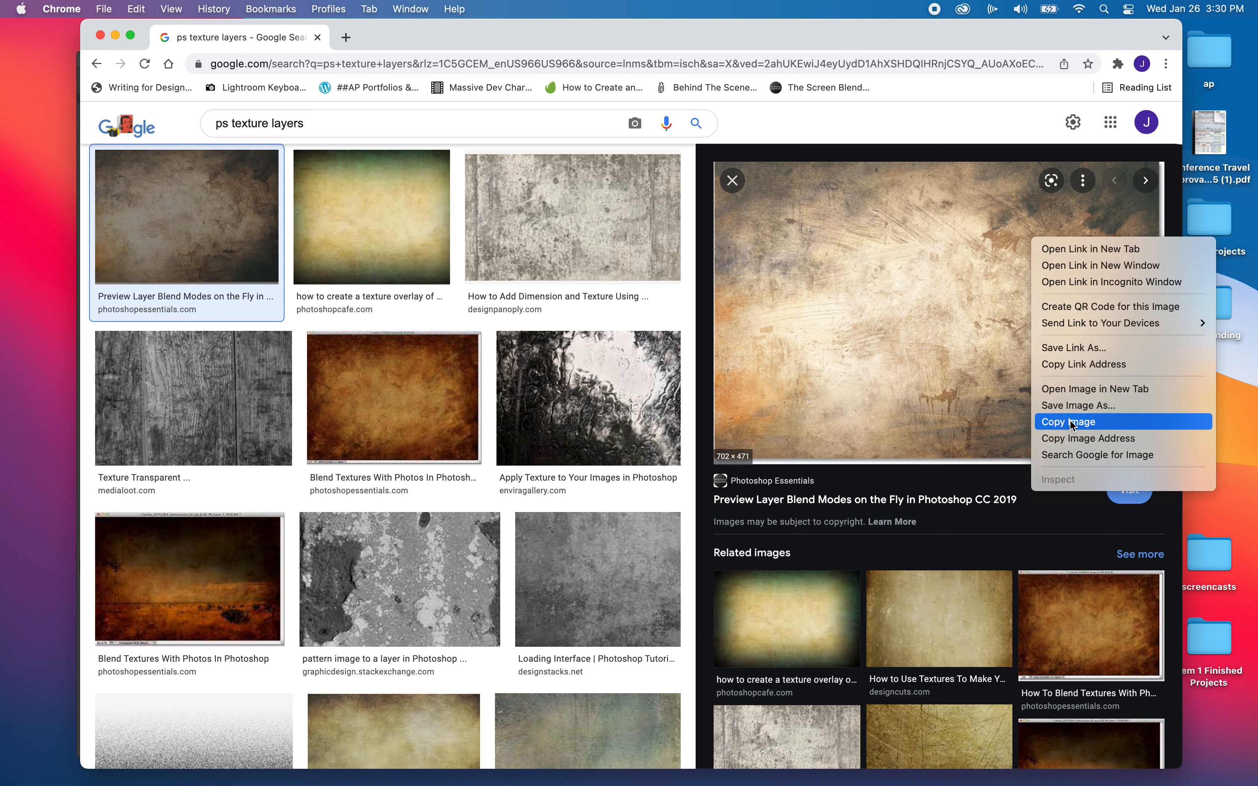
pyautogui.click(1071, 407)
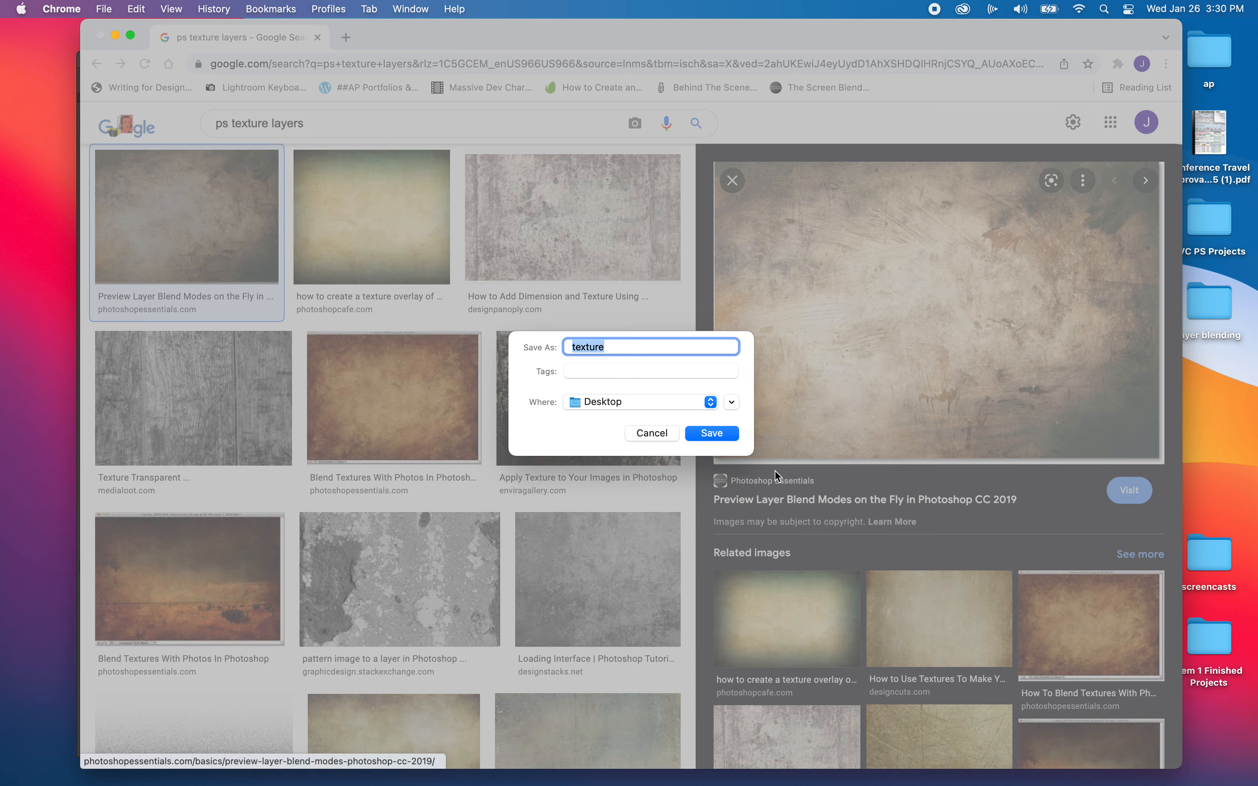
pyautogui.click(720, 434)
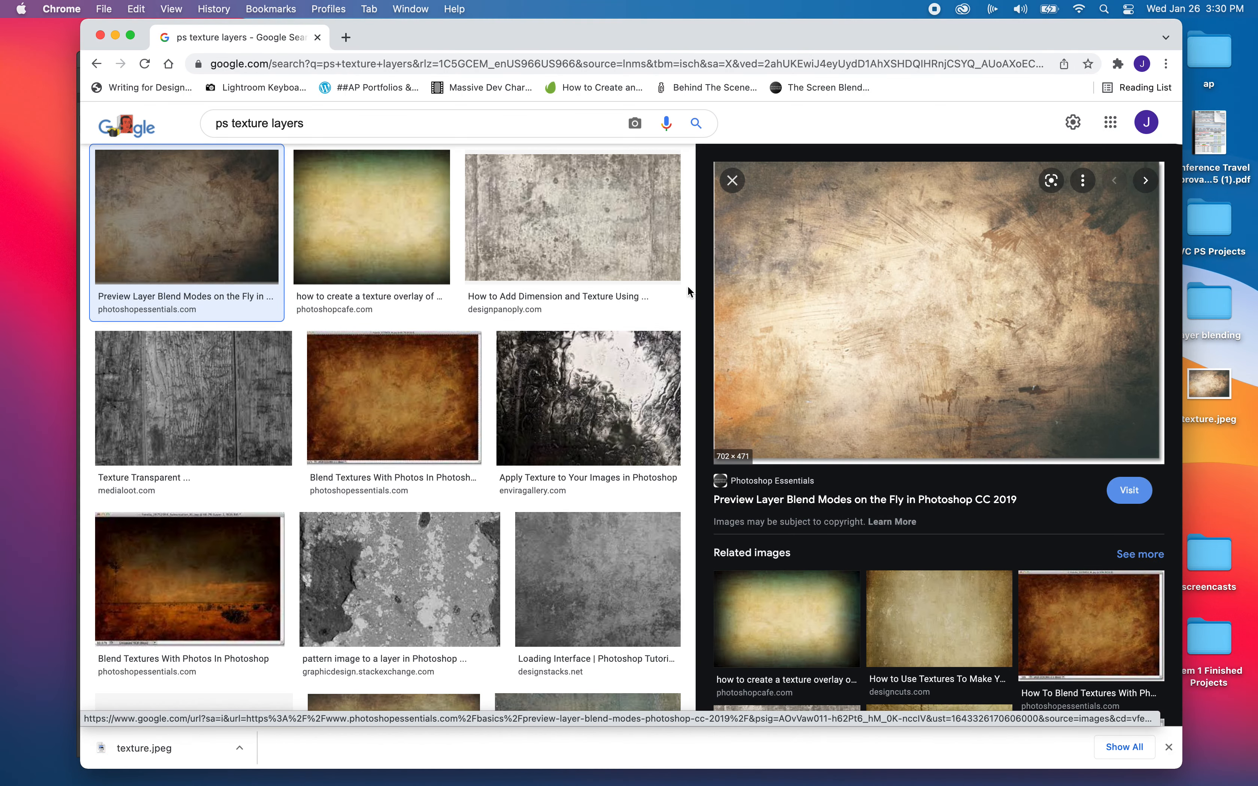
# Look through further image results and the related images for a second texture.
pyautogui.scroll(-20, 585, 382)
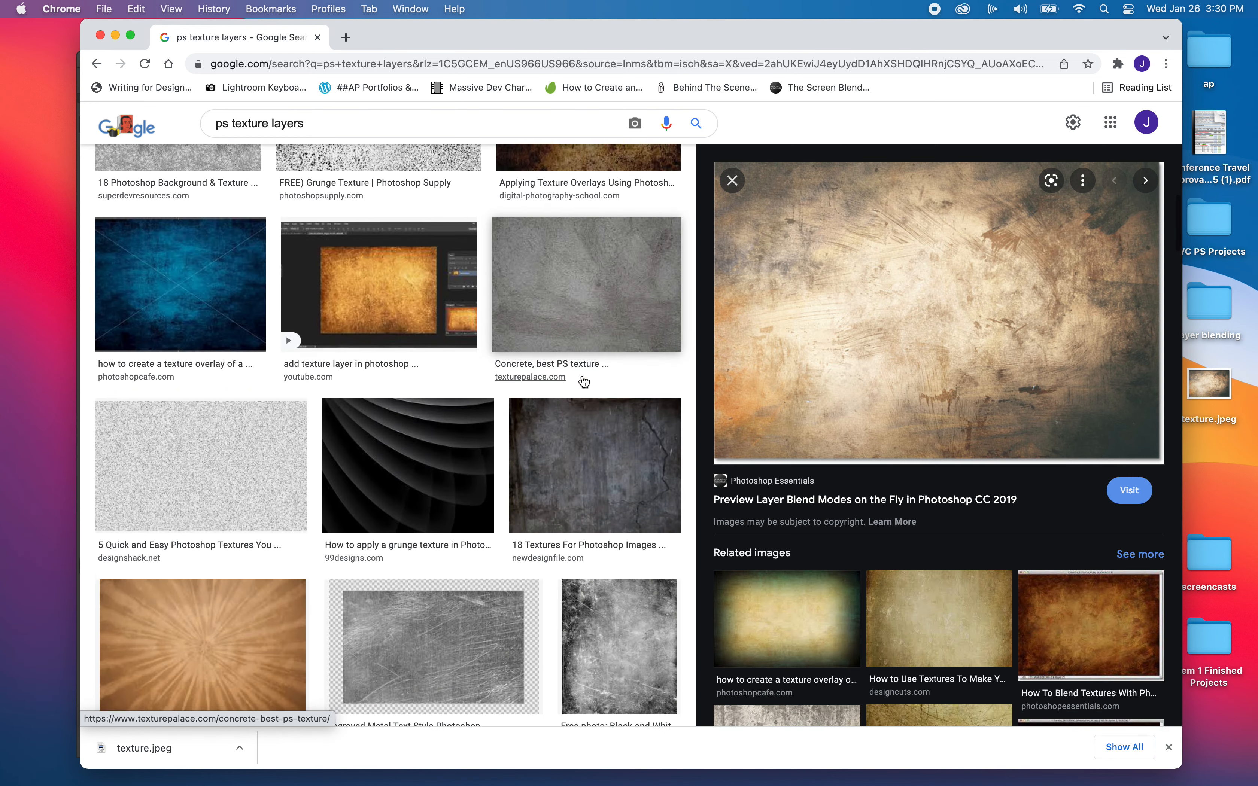
pyautogui.scroll(-10, 585, 382)
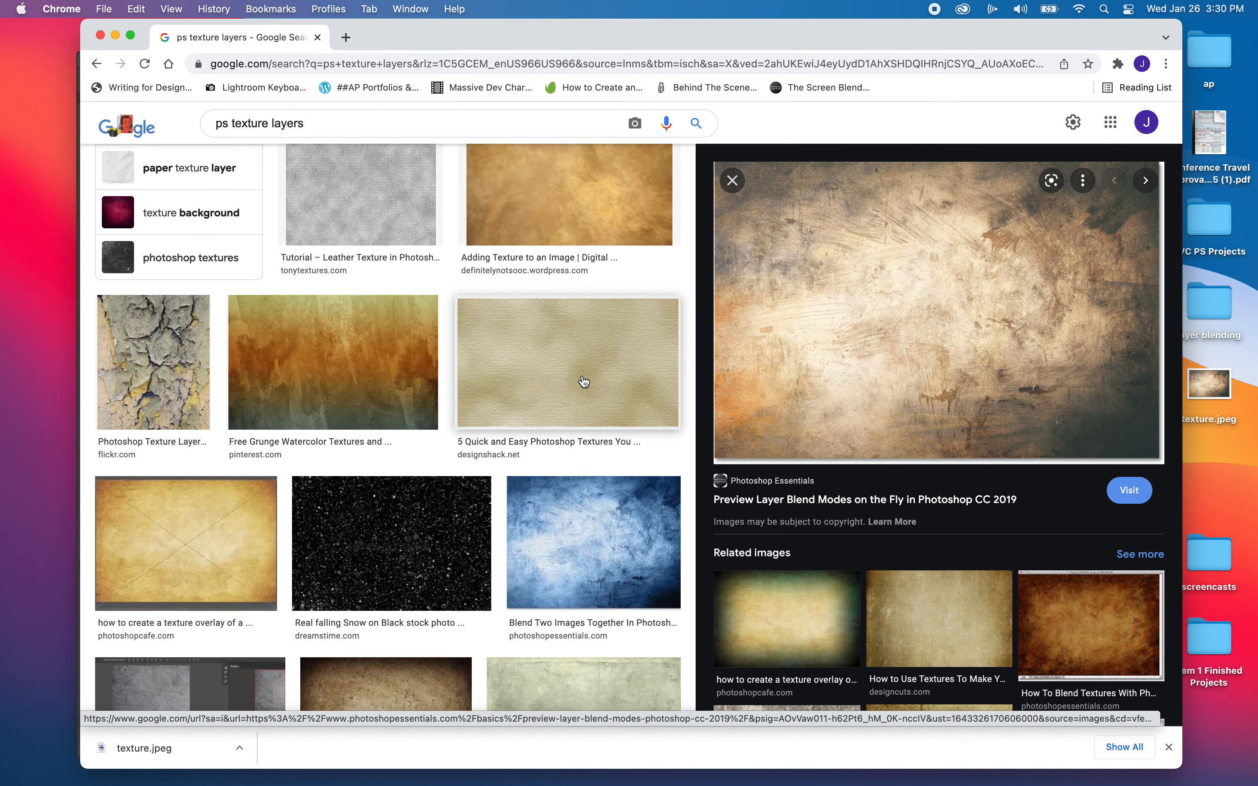
pyautogui.scroll(-8, 584, 382)
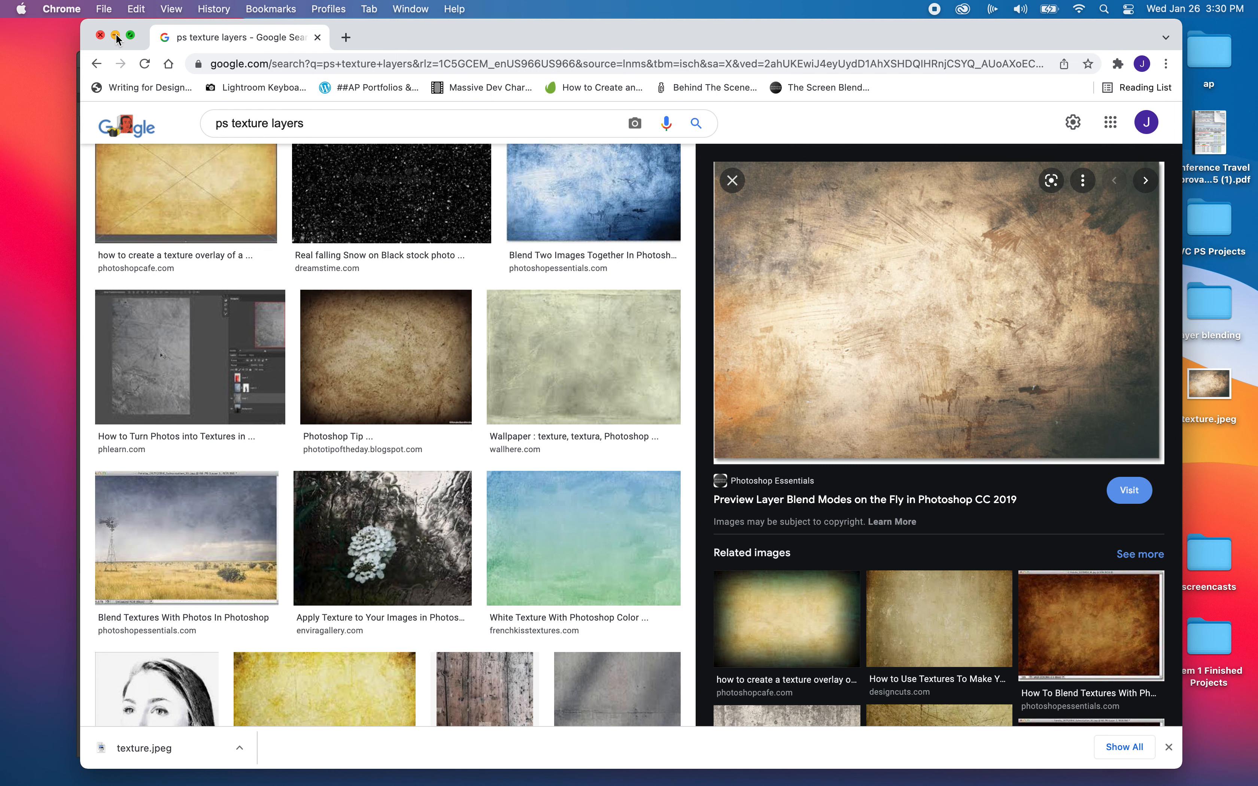
pyautogui.scroll(-10, 235, 213)
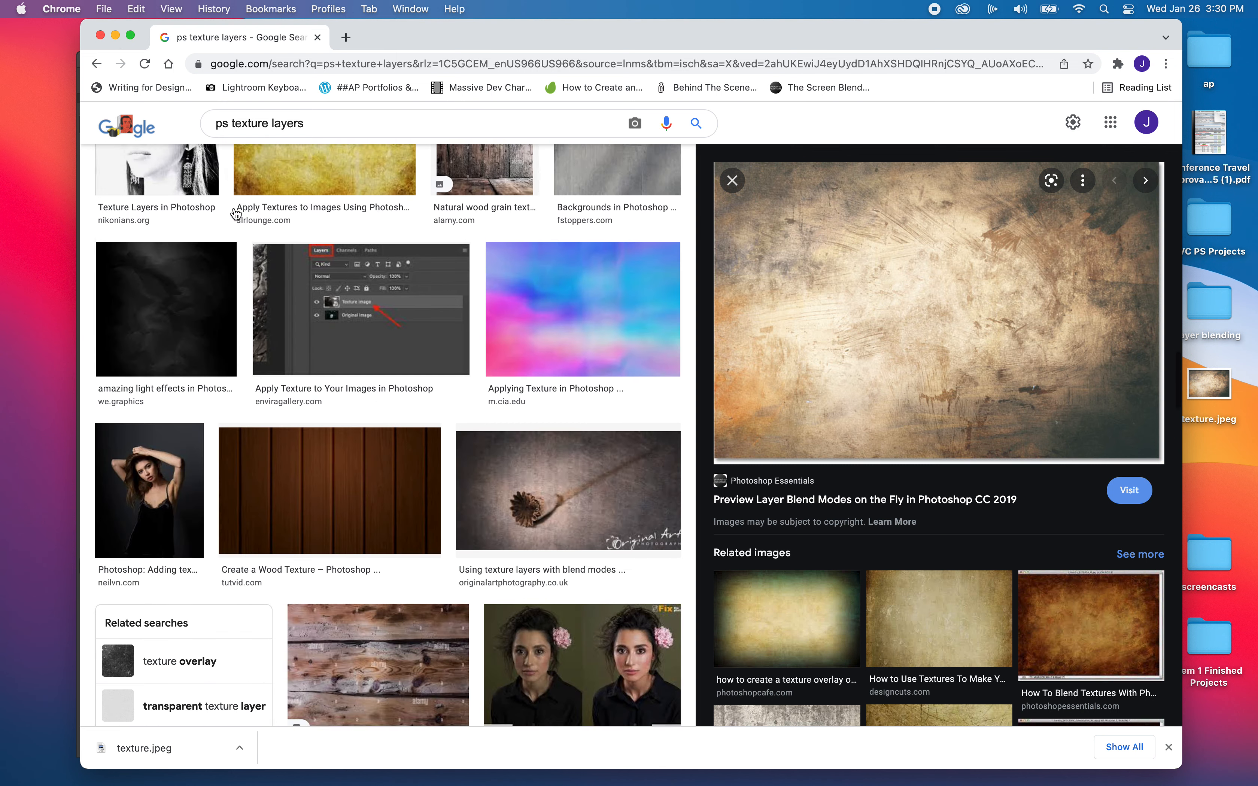
pyautogui.scroll(-5, 235, 213)
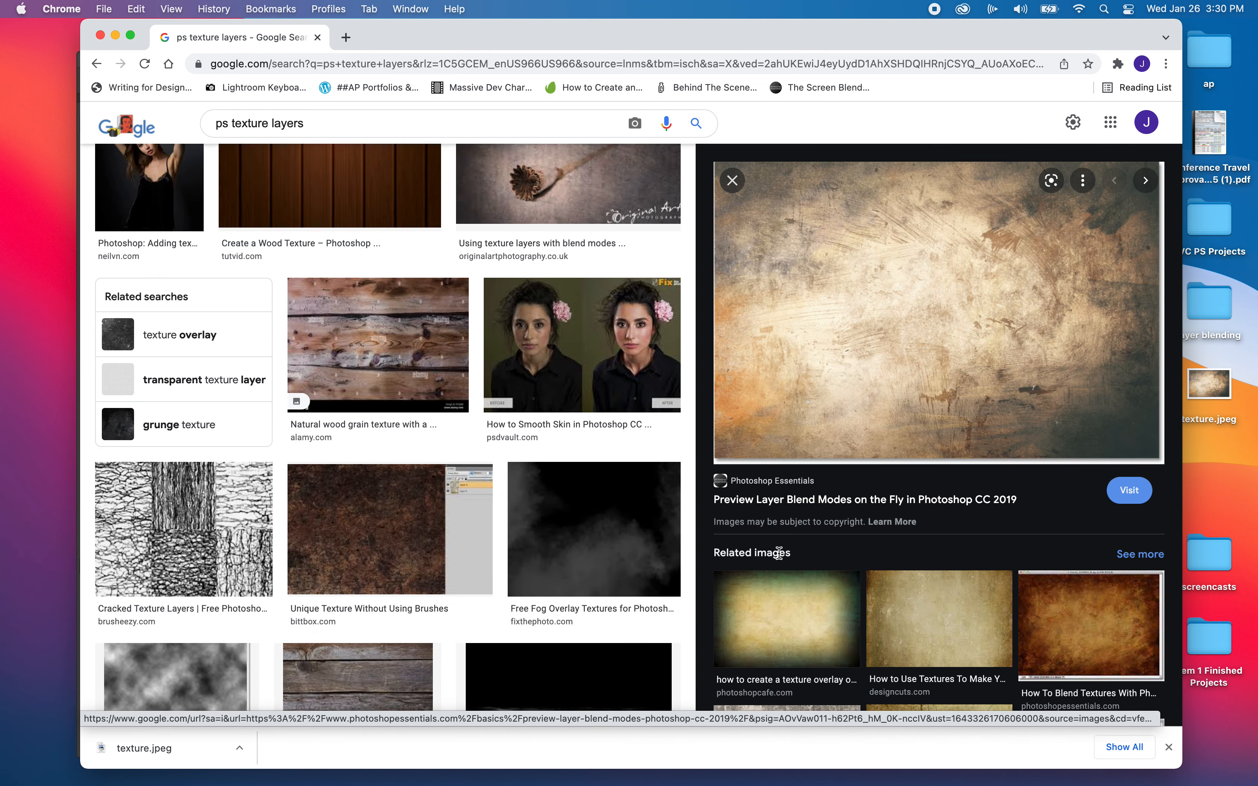
pyautogui.scroll(-9, 778, 552)
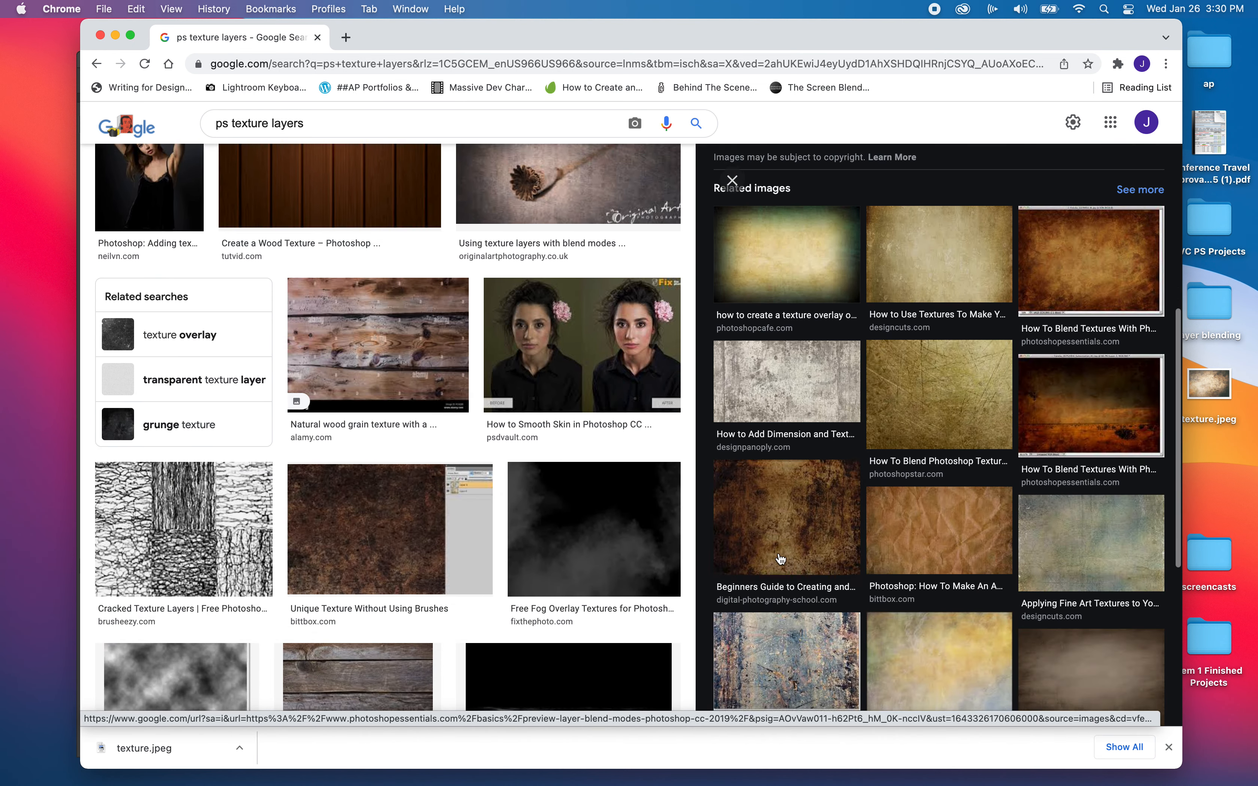
pyautogui.scroll(-3, 780, 558)
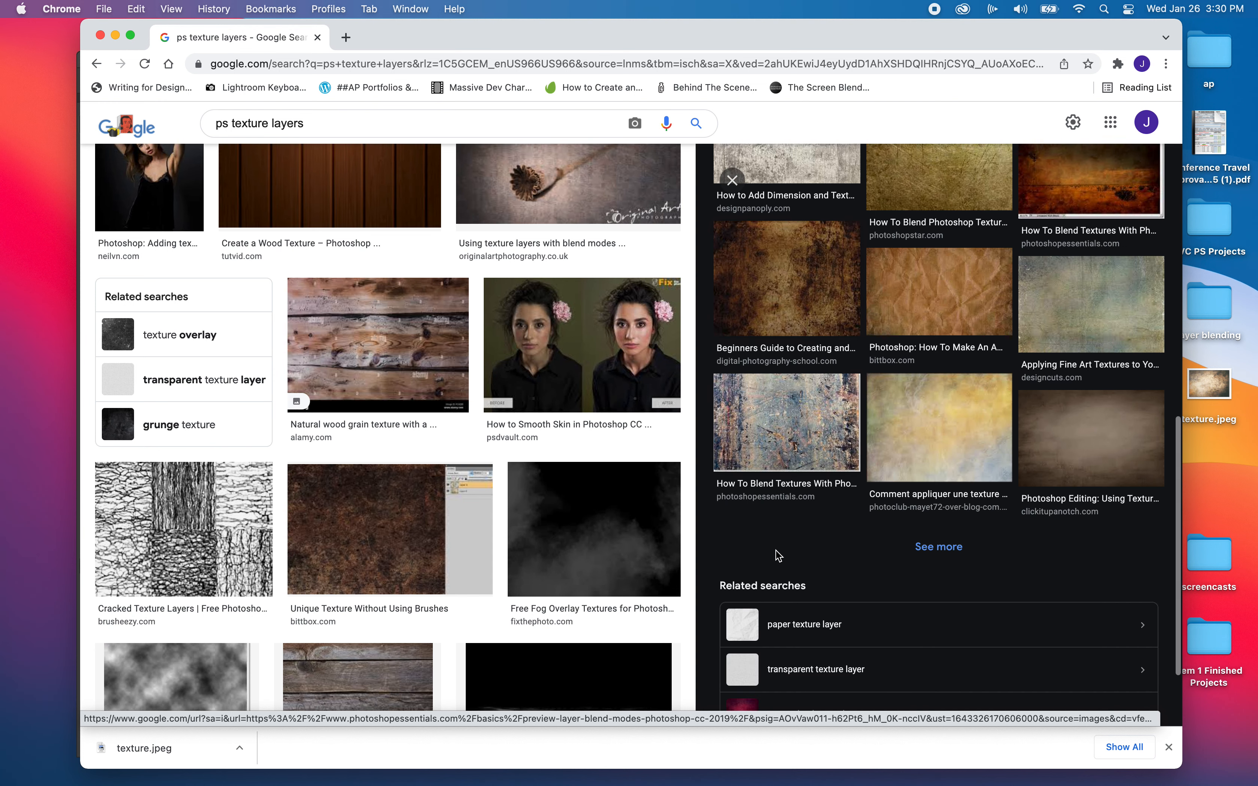
pyautogui.scroll(-5, 408, 589)
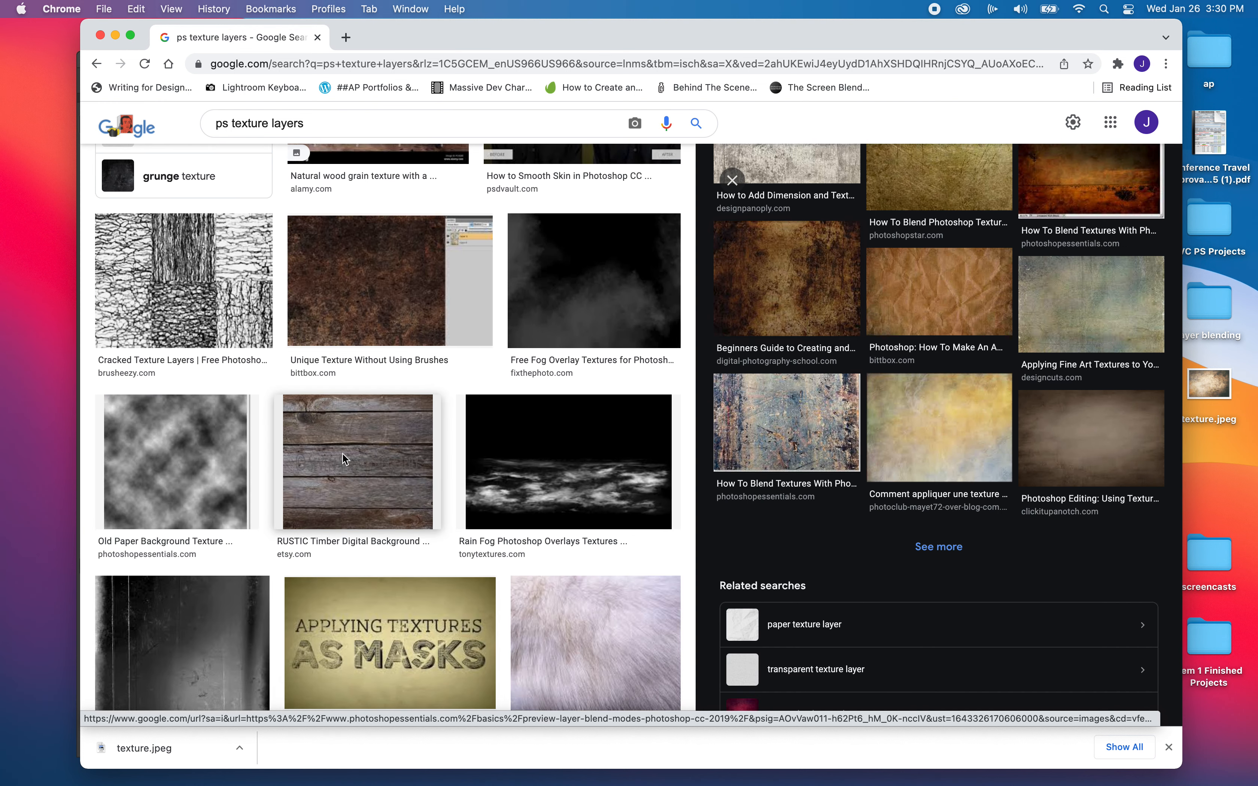
# Save the RUSTIC Timber Digital Background image from Etsy to the Desktop as images and return to Photoshop.
pyautogui.click(342, 453)
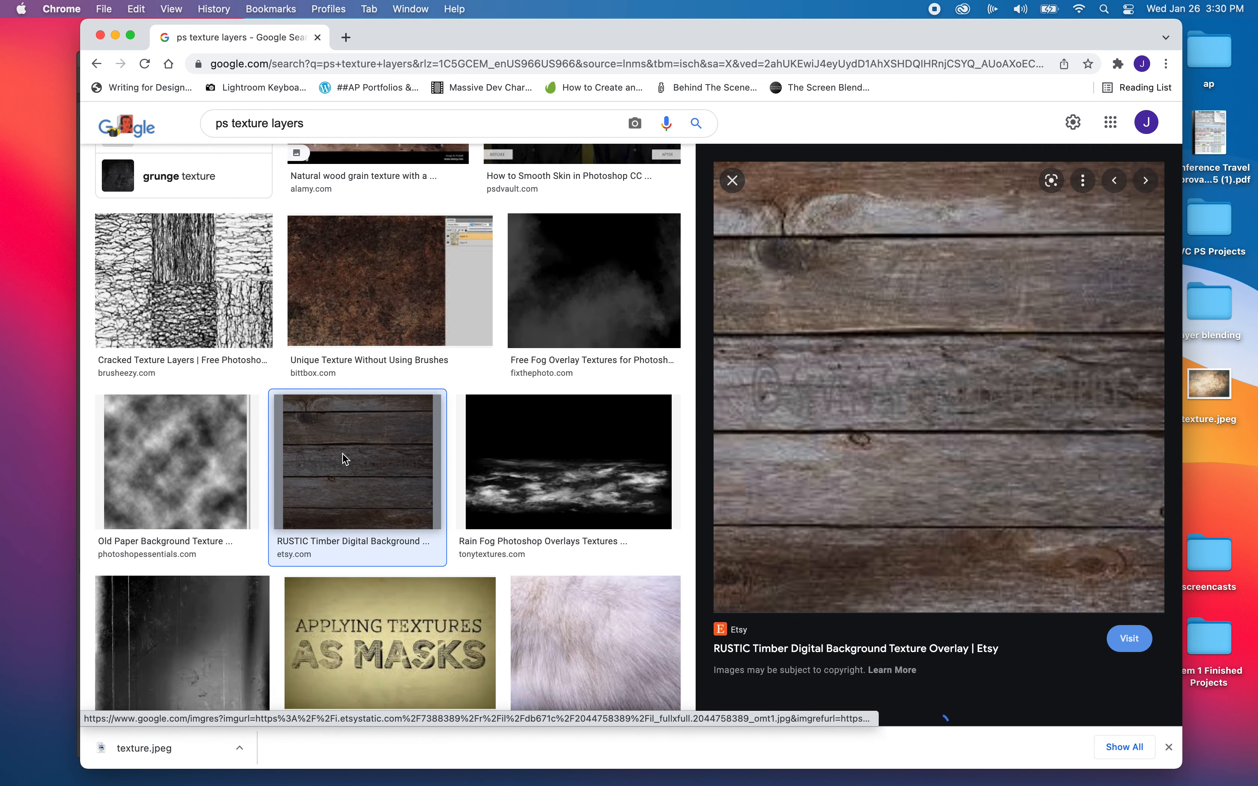
pyautogui.rightClick(1023, 209)
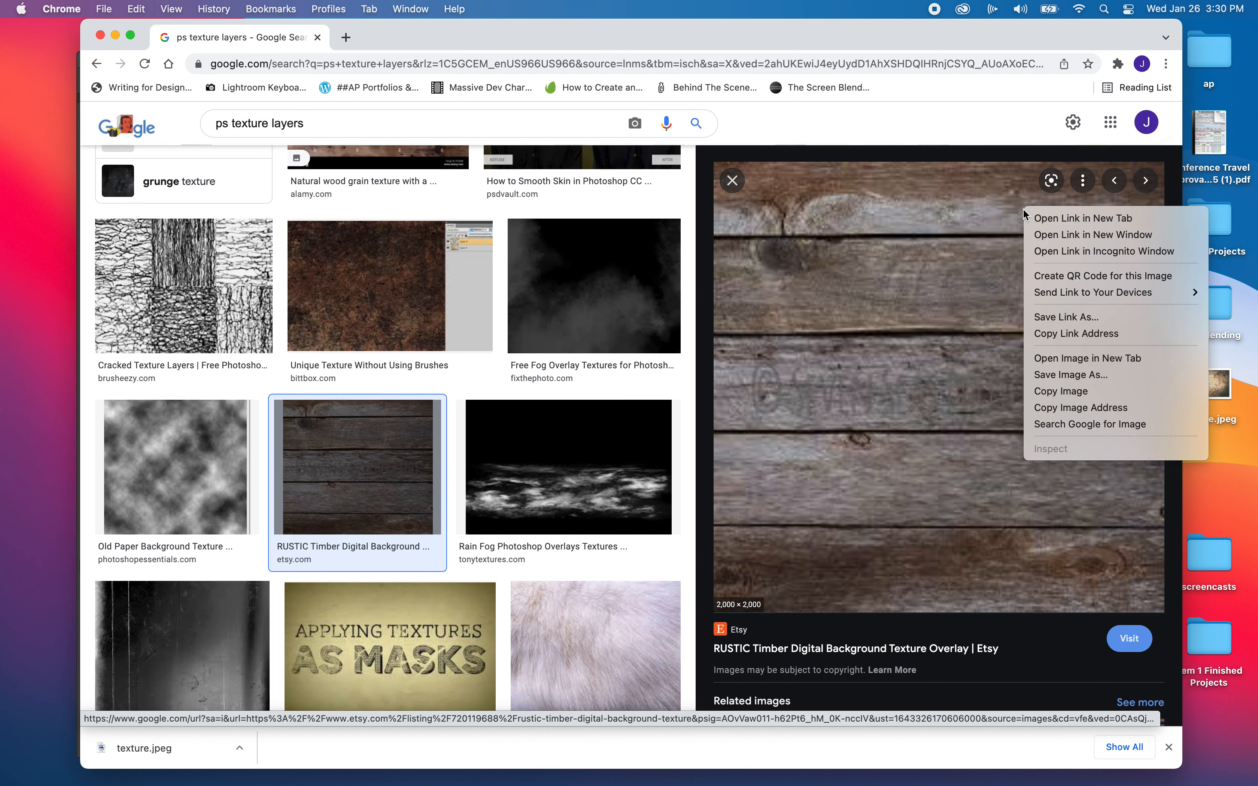
pyautogui.click(1050, 376)
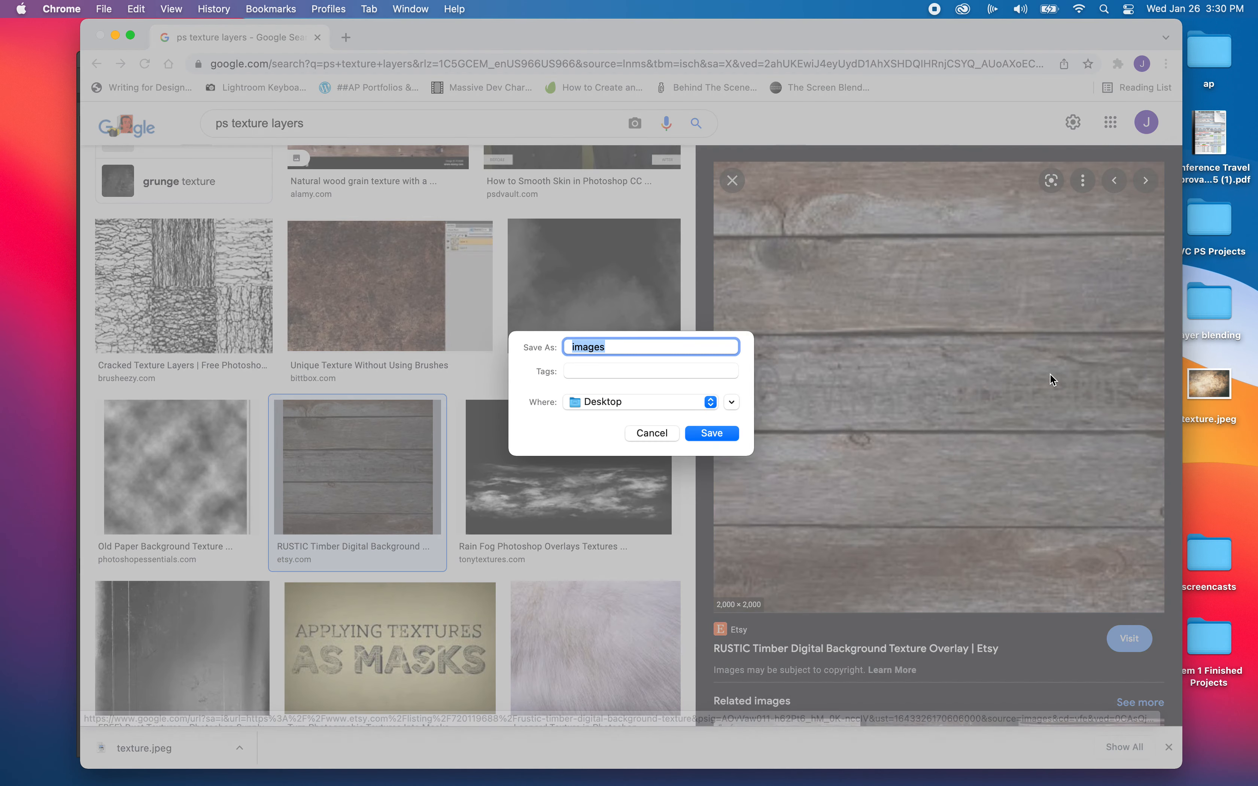
pyautogui.click(710, 434)
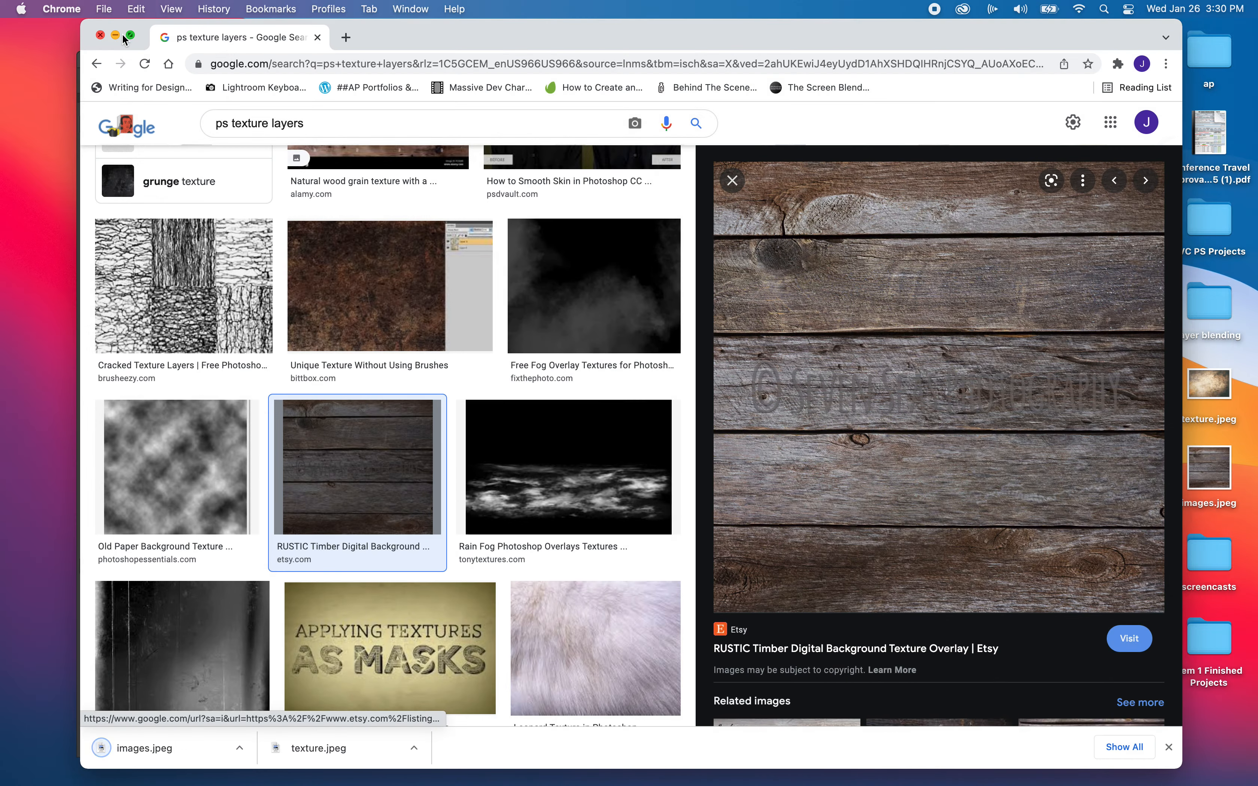
pyautogui.click(115, 34)
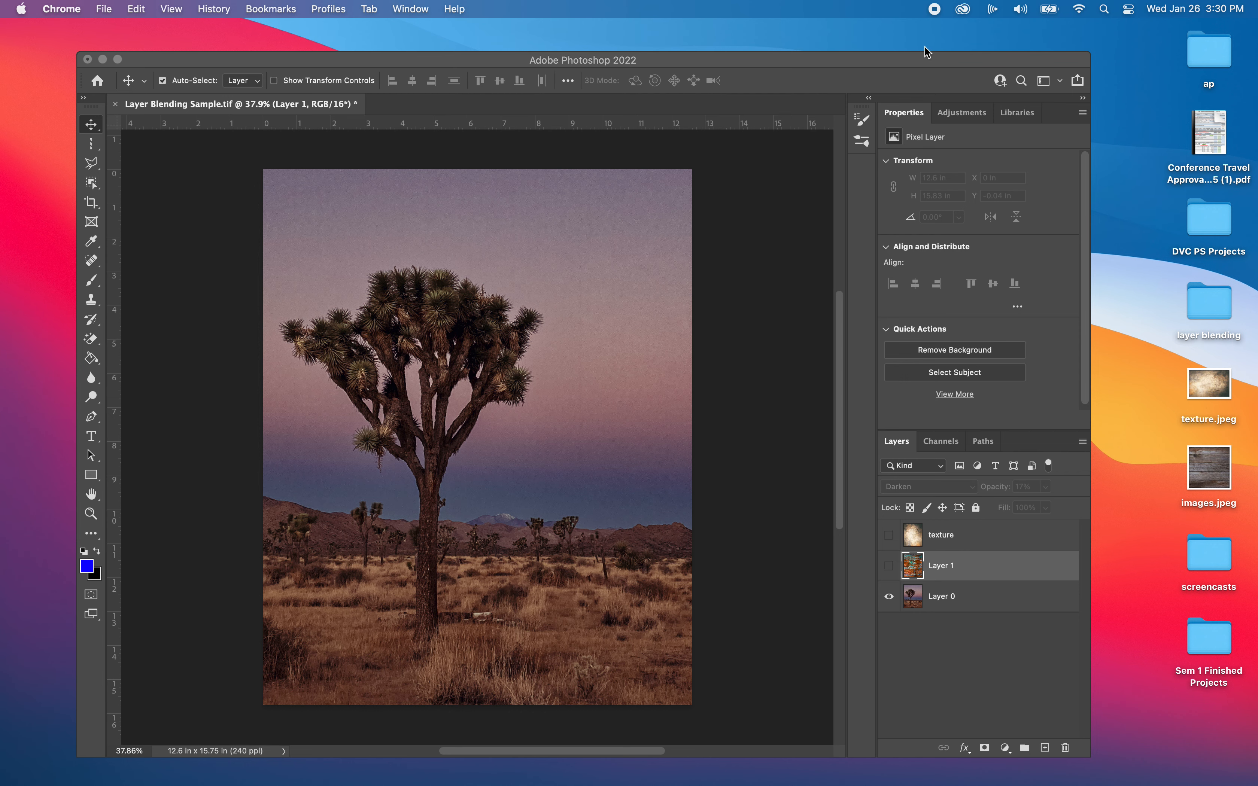
# Uncover the desktop beside the Photoshop window and group texture.jpeg and images.jpeg together in its empty area.
pyautogui.moveTo(924, 59); pyautogui.dragTo(778, 28)
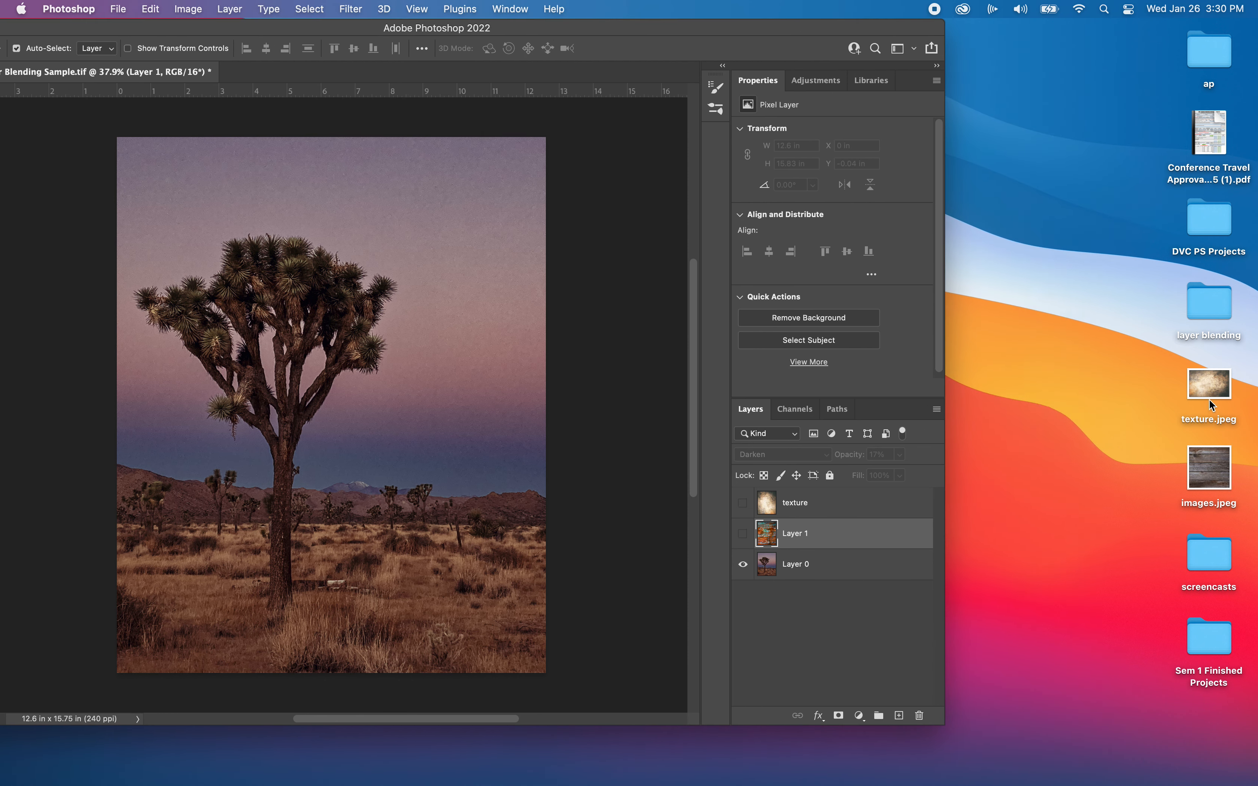
pyautogui.moveTo(1206, 394); pyautogui.dragTo(1067, 263)
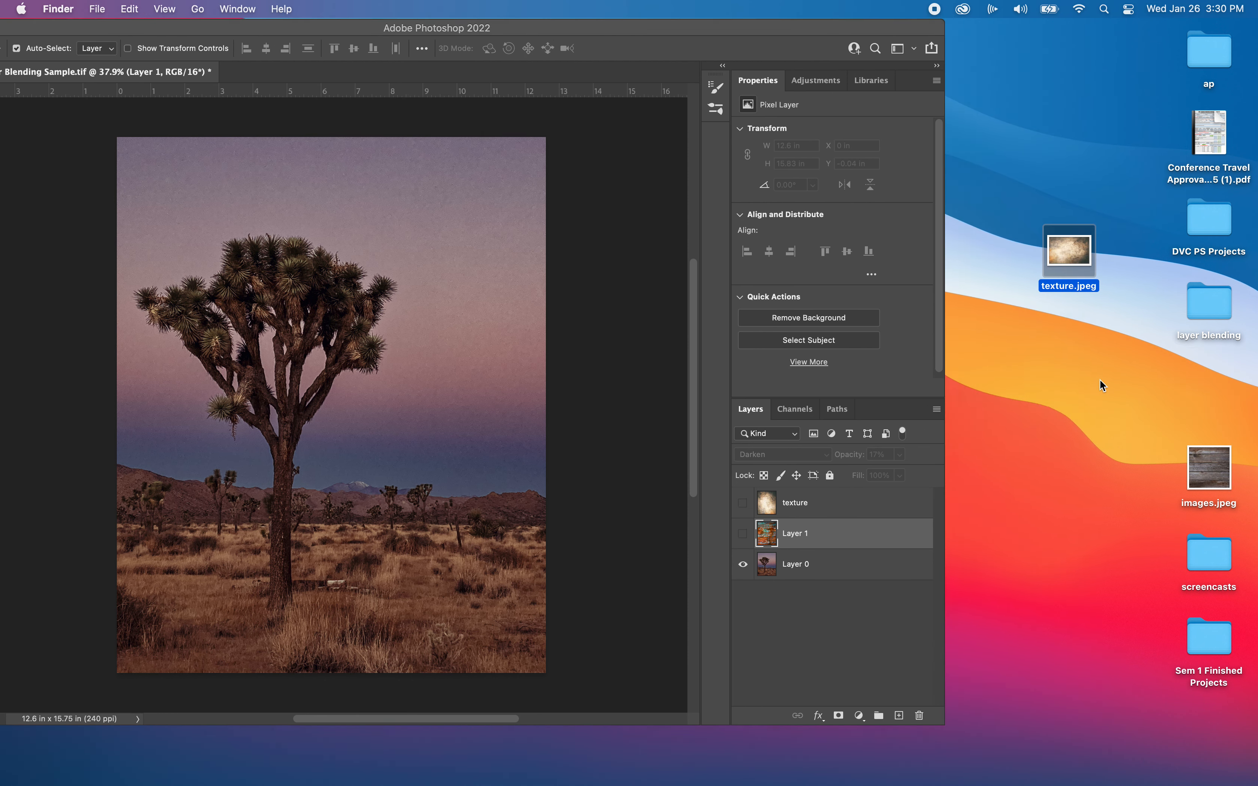
pyautogui.moveTo(1194, 463); pyautogui.dragTo(1065, 328)
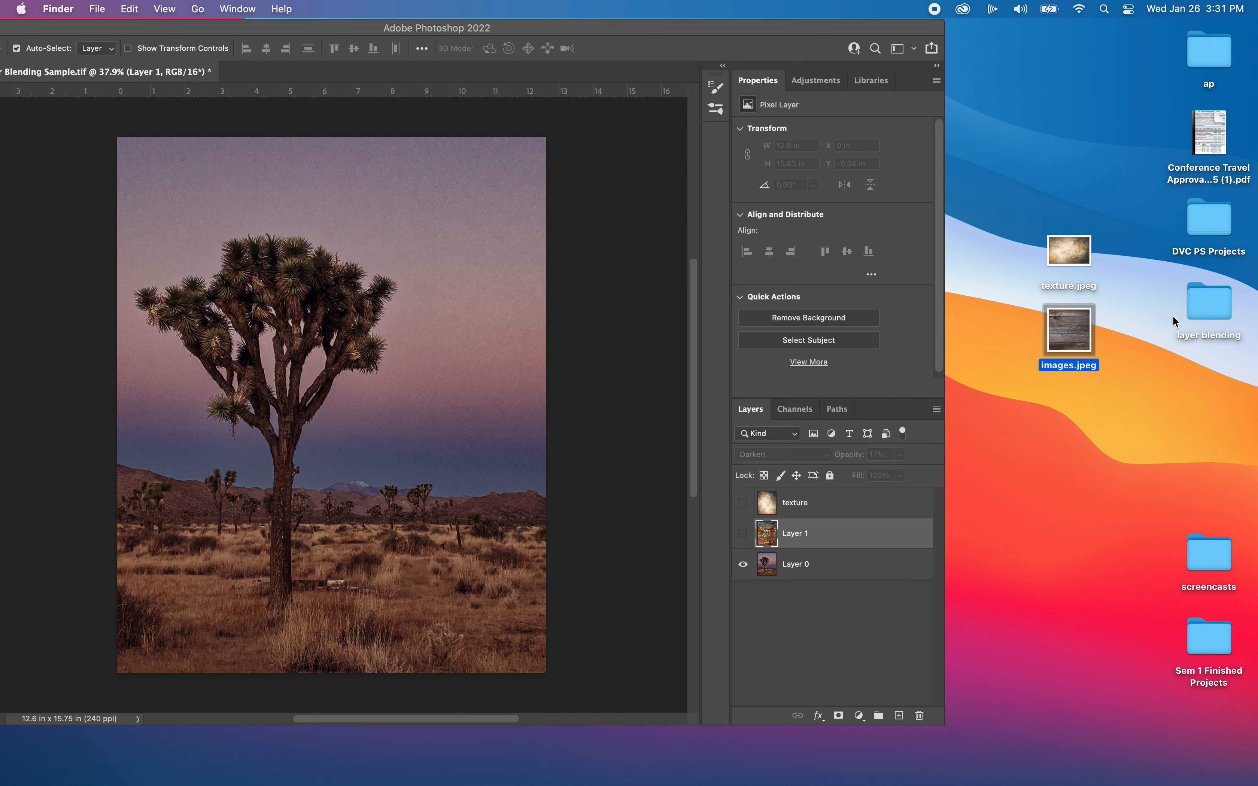
pyautogui.click(1206, 311)
pyautogui.doubleClick(1206, 310)
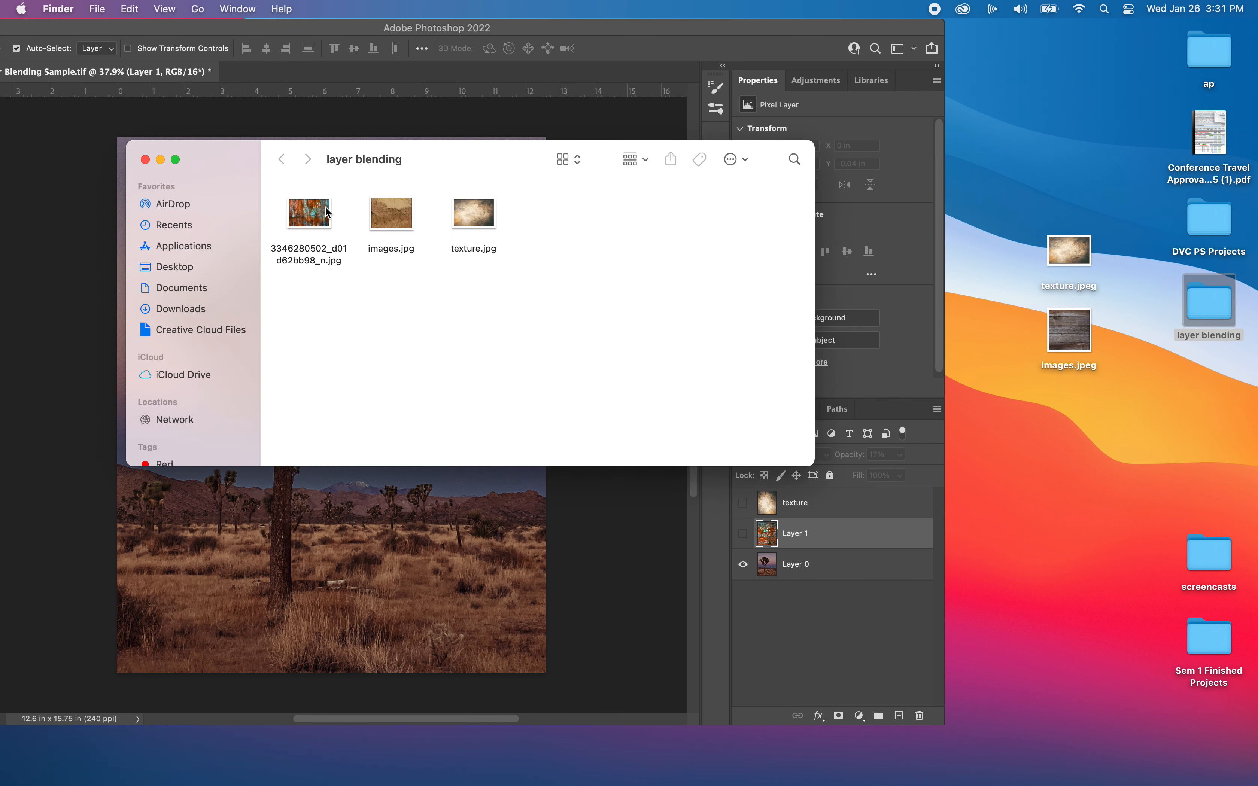
pyautogui.moveTo(310, 213); pyautogui.dragTo(1076, 422)
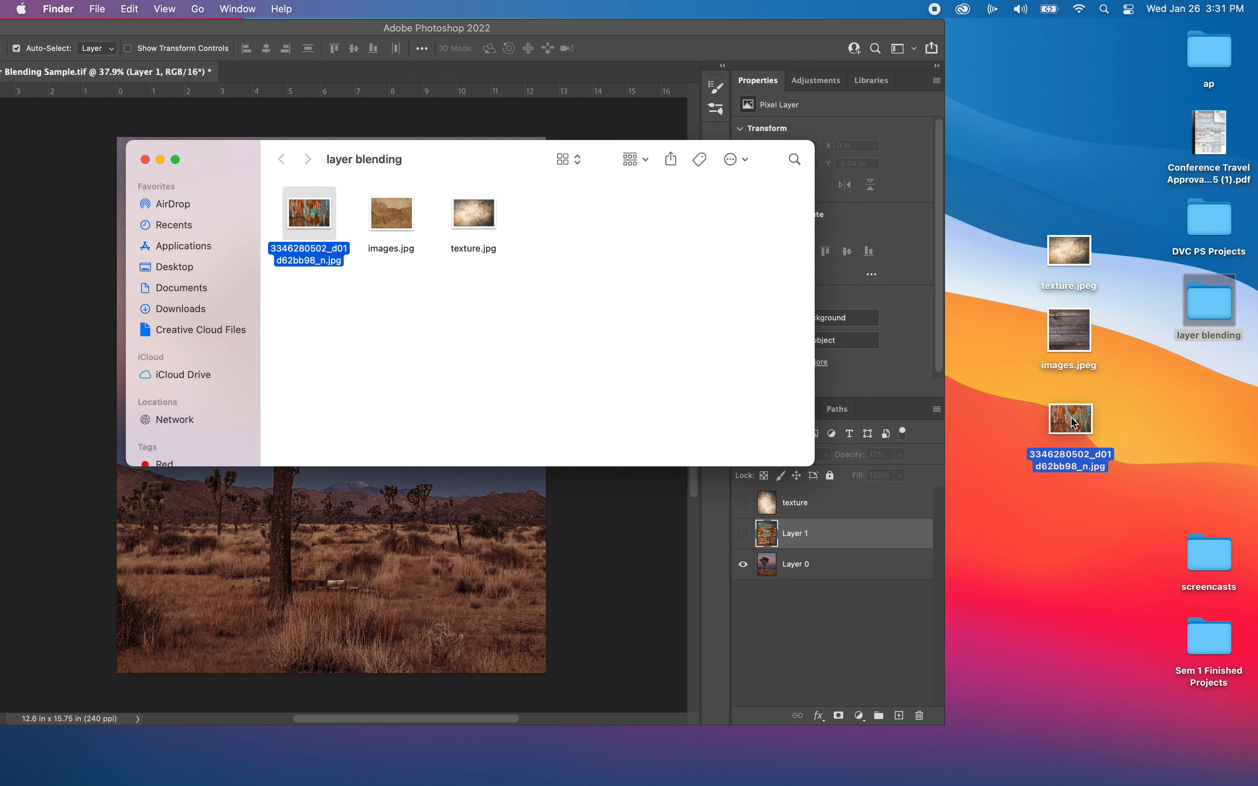
pyautogui.click(146, 160)
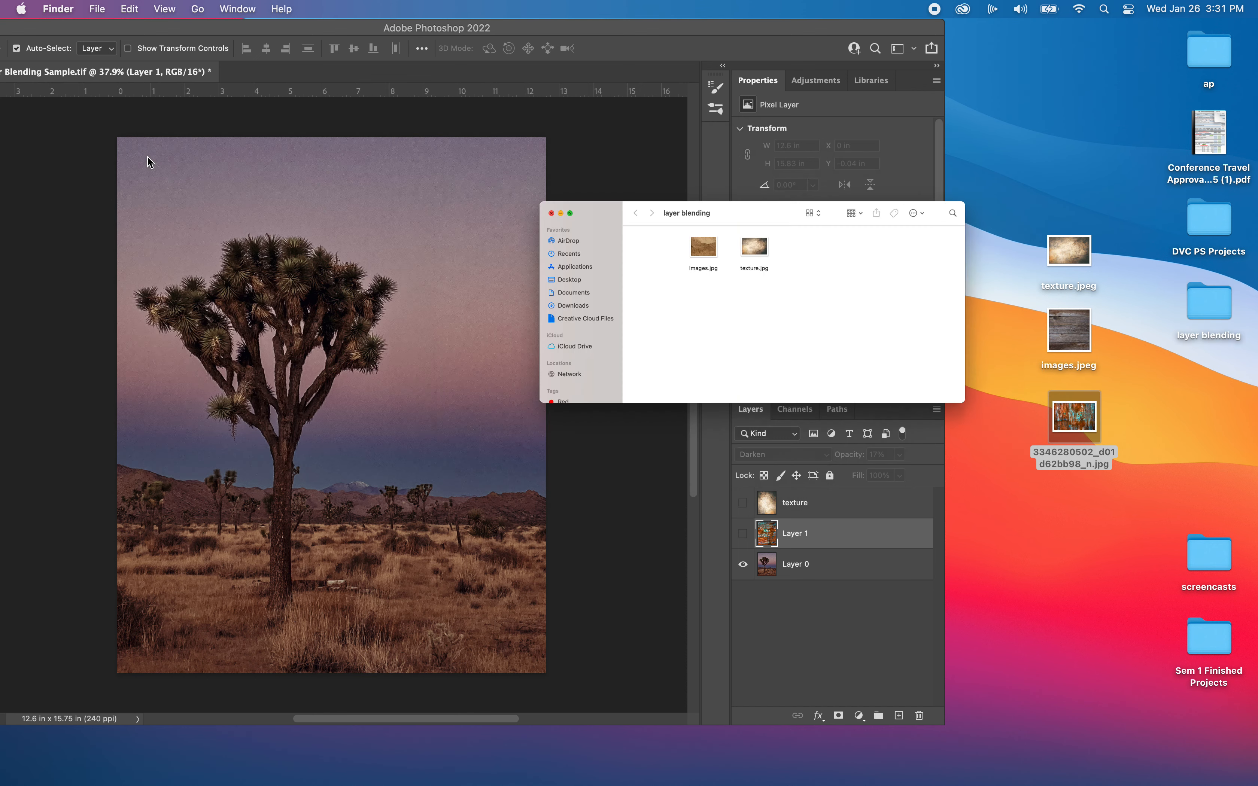
pyautogui.moveTo(769, 26); pyautogui.dragTo(941, 30)
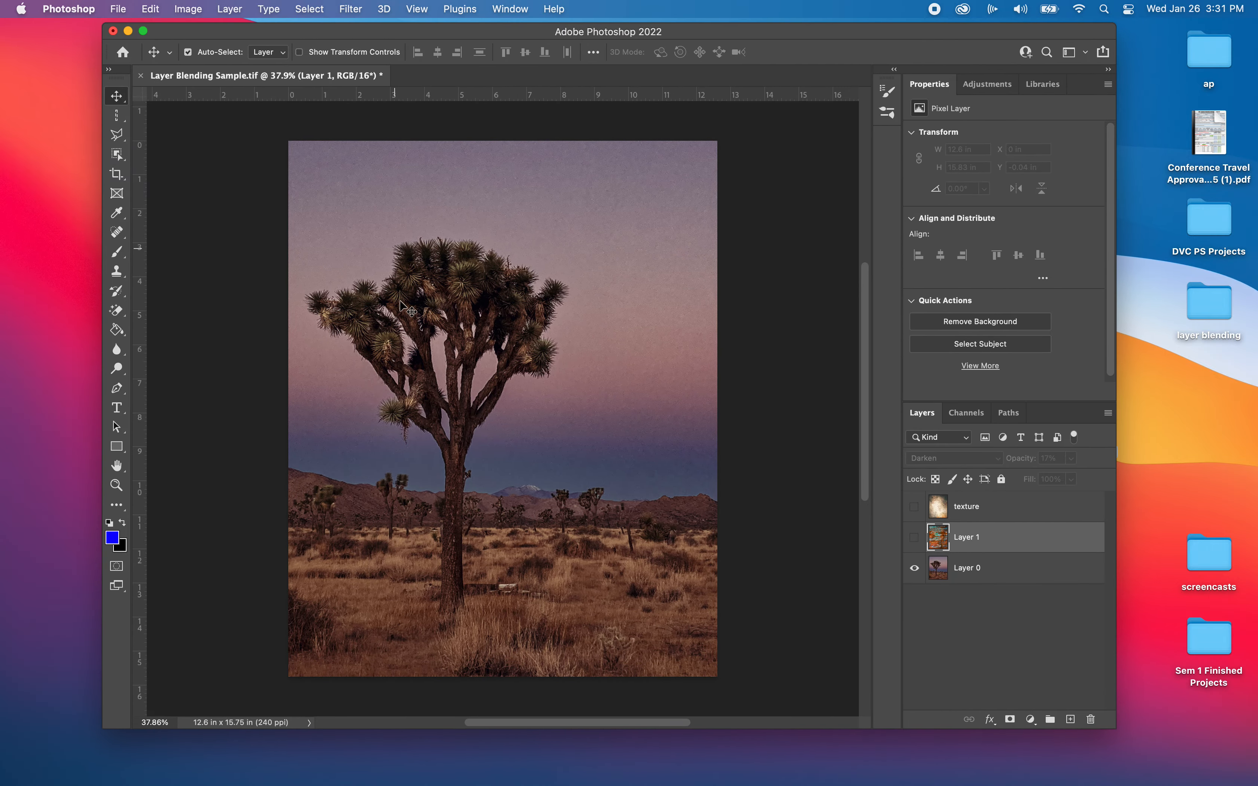
pyautogui.click(120, 9)
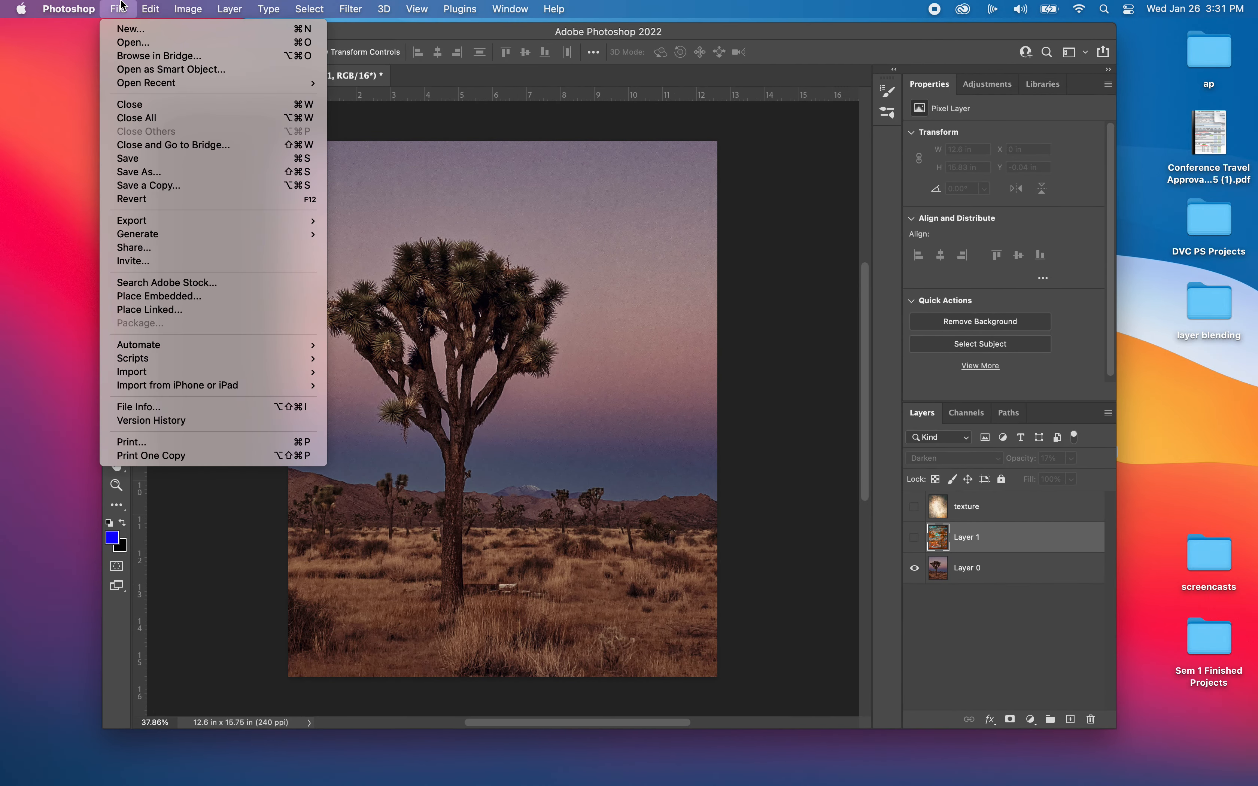
pyautogui.click(124, 42)
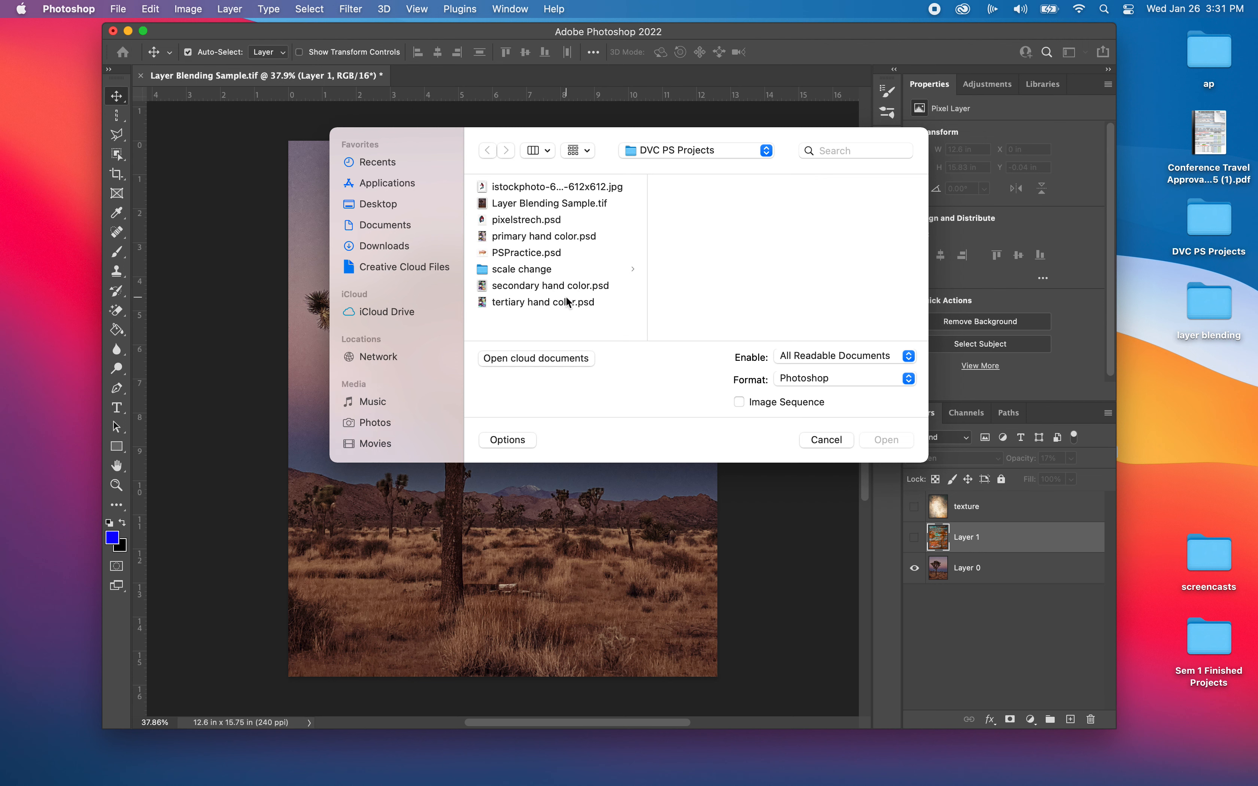
pyautogui.scroll(-1, 411, 233)
pyautogui.click(391, 194)
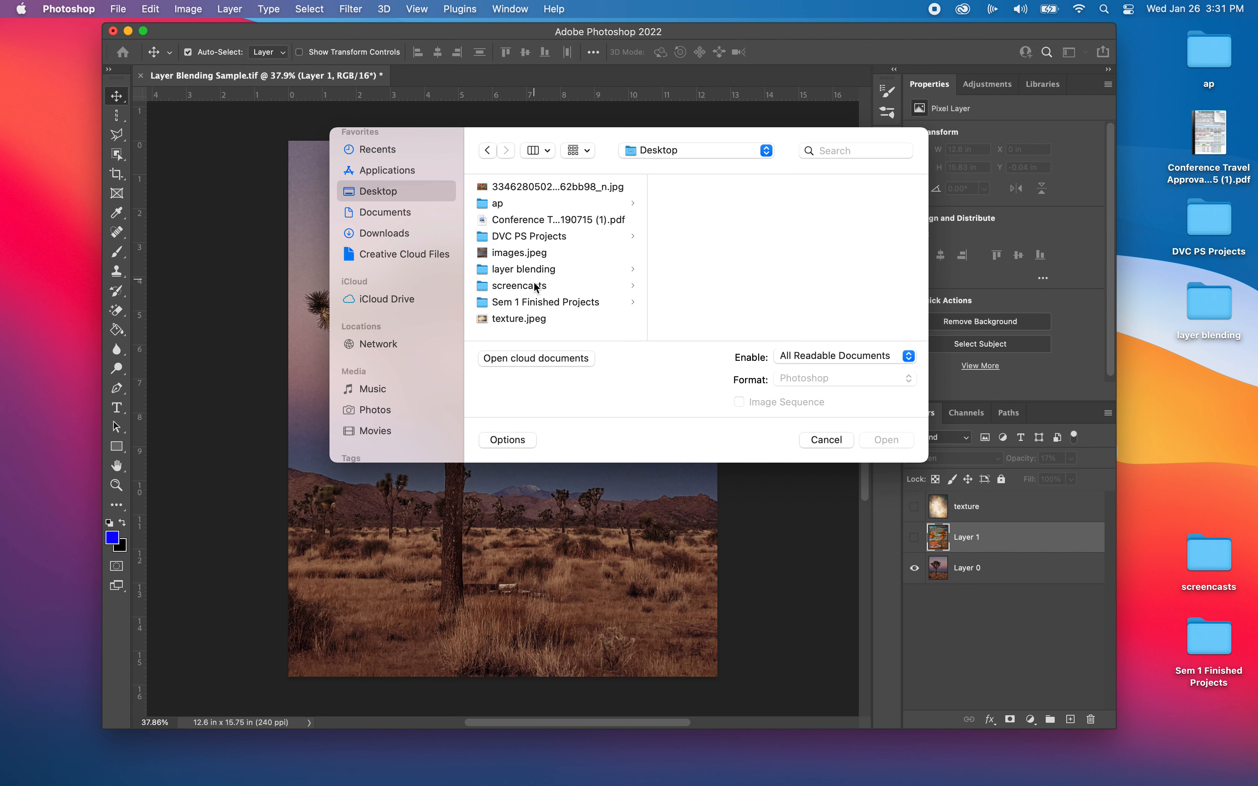
pyautogui.click(531, 322)
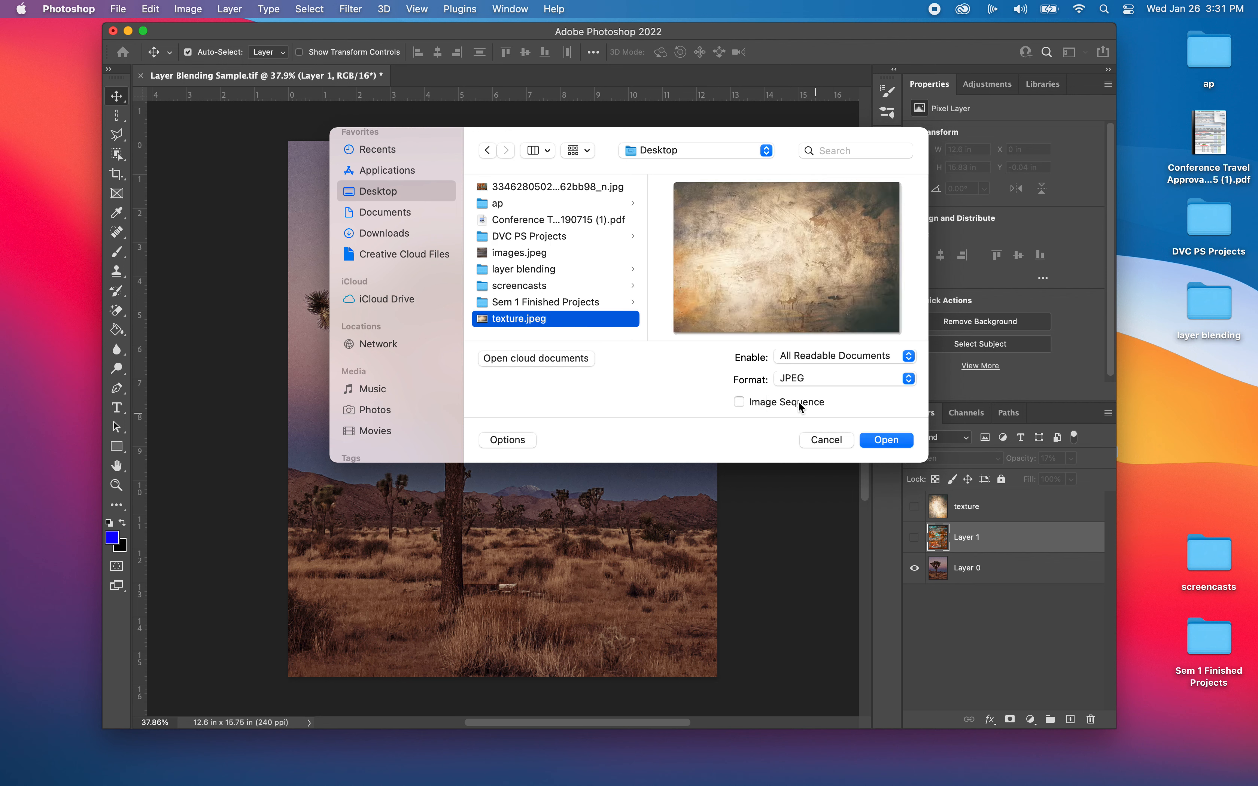
pyautogui.keyDown('super'); pyautogui.click(530, 255); pyautogui.keyUp('super')
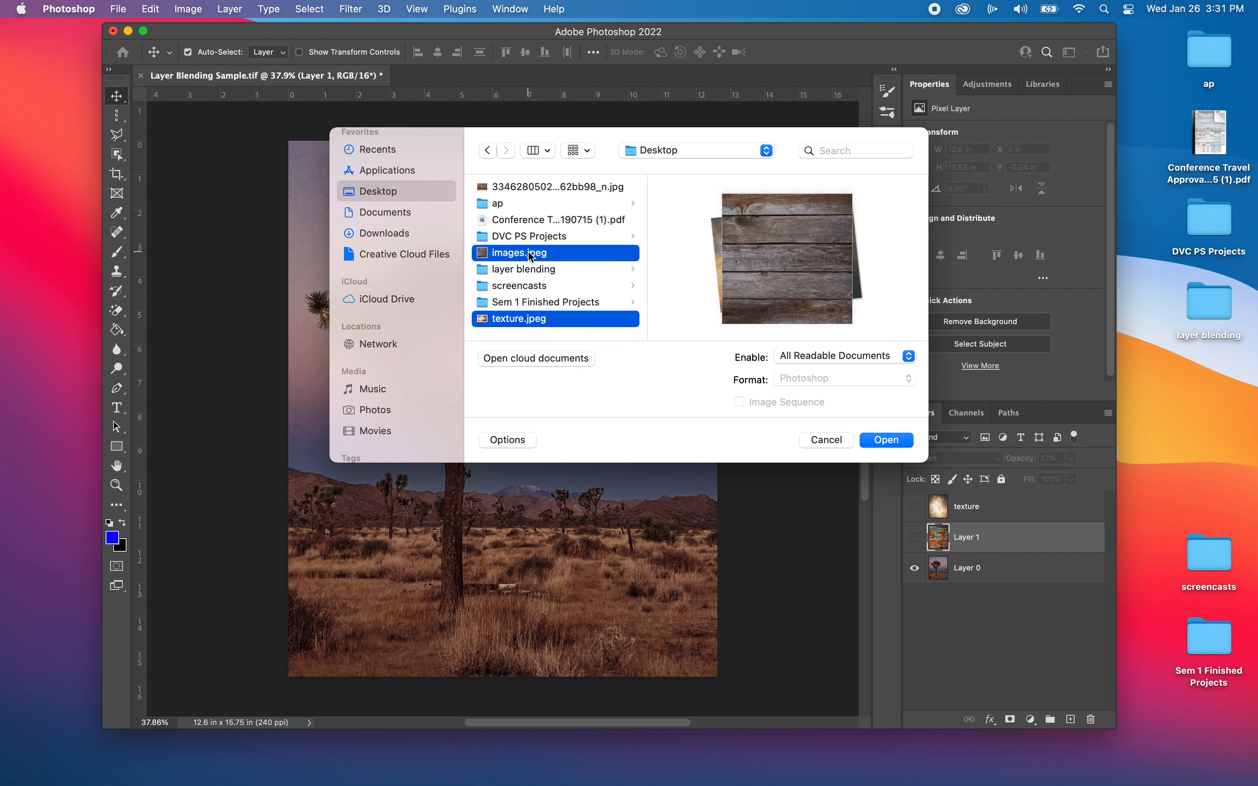
pyautogui.keyDown('super'); pyautogui.click(517, 188); pyautogui.keyUp('super')
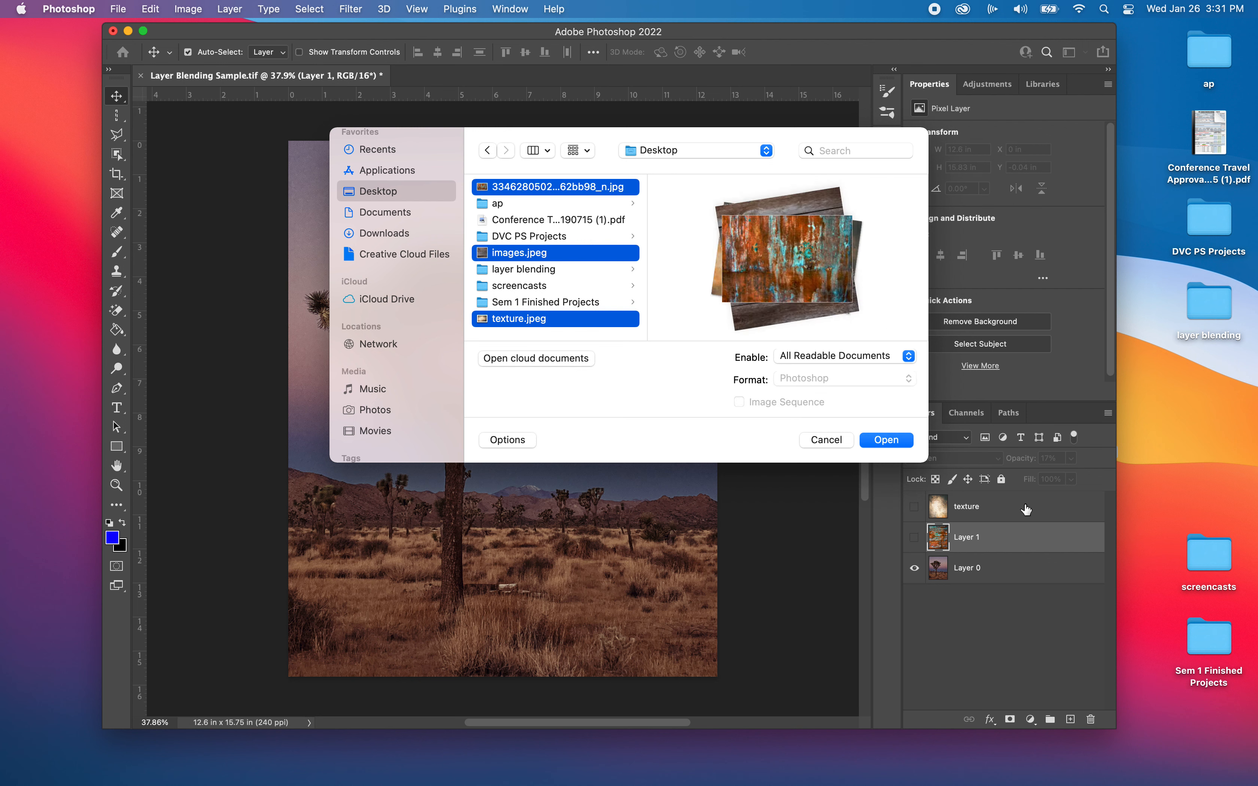
pyautogui.click(904, 441)
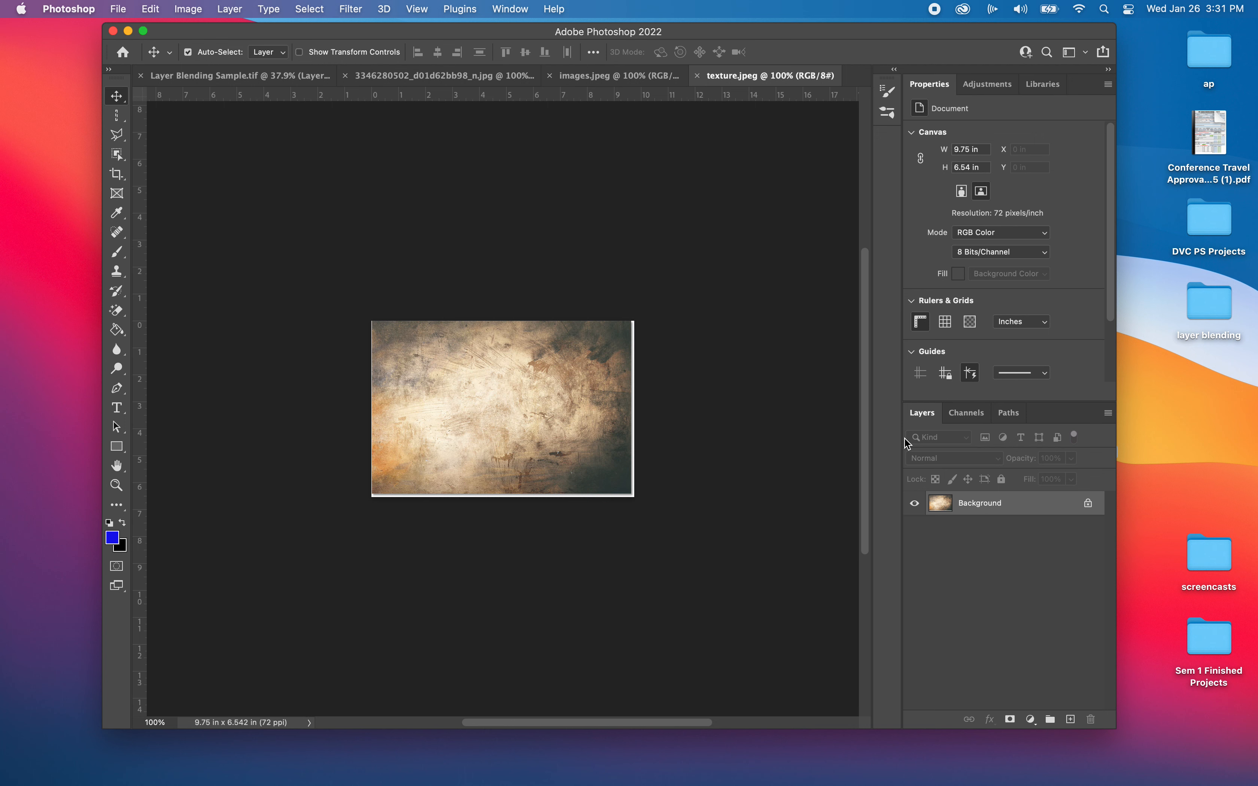
# Copy the entire texture.jpeg image and paste it as a new layer into Layer Blending Sample.tif.
pyautogui.press('super+a')
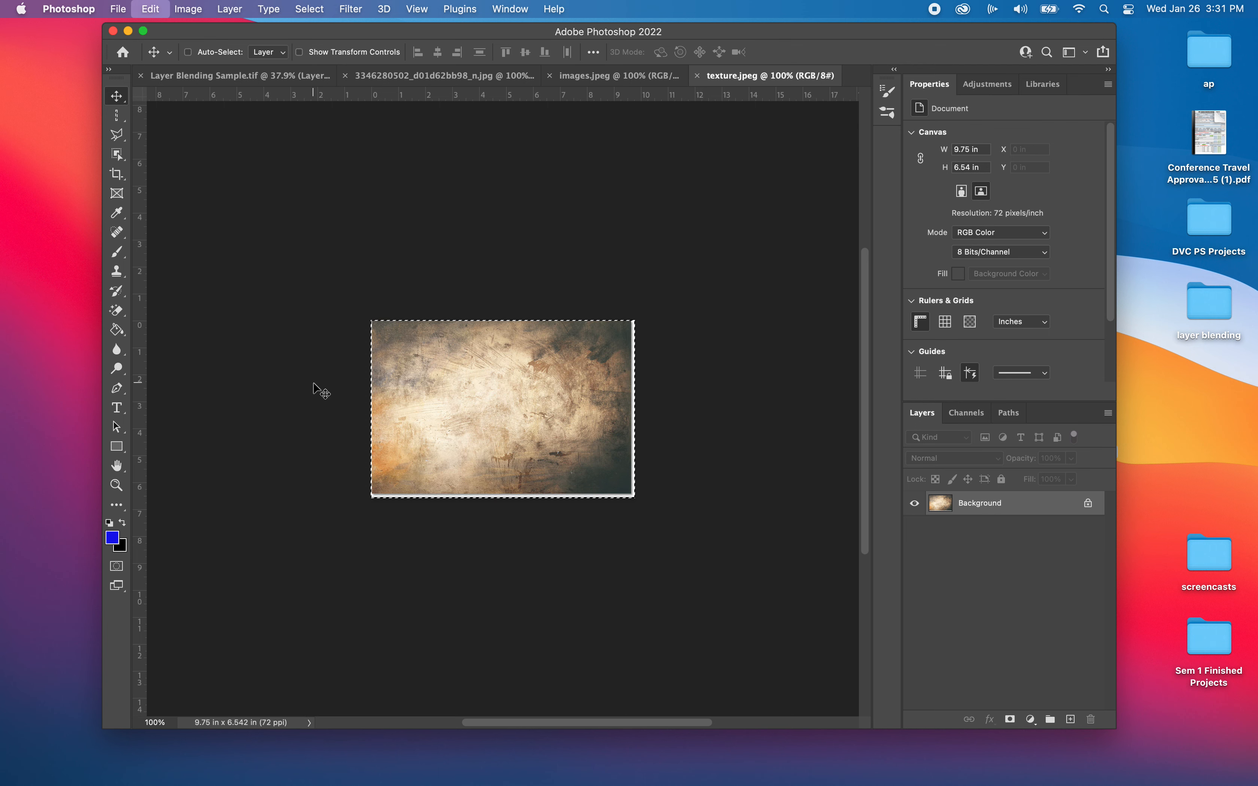
pyautogui.click(206, 73)
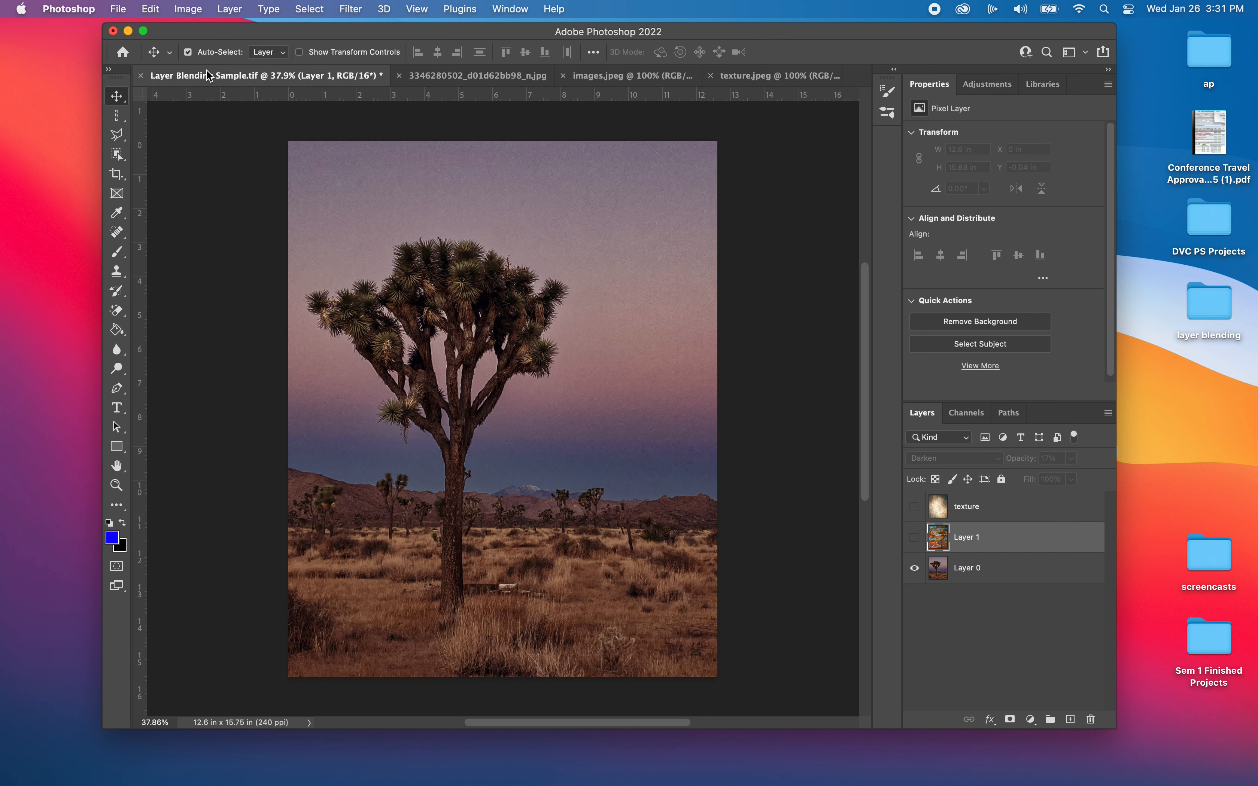
pyautogui.press('super+v')
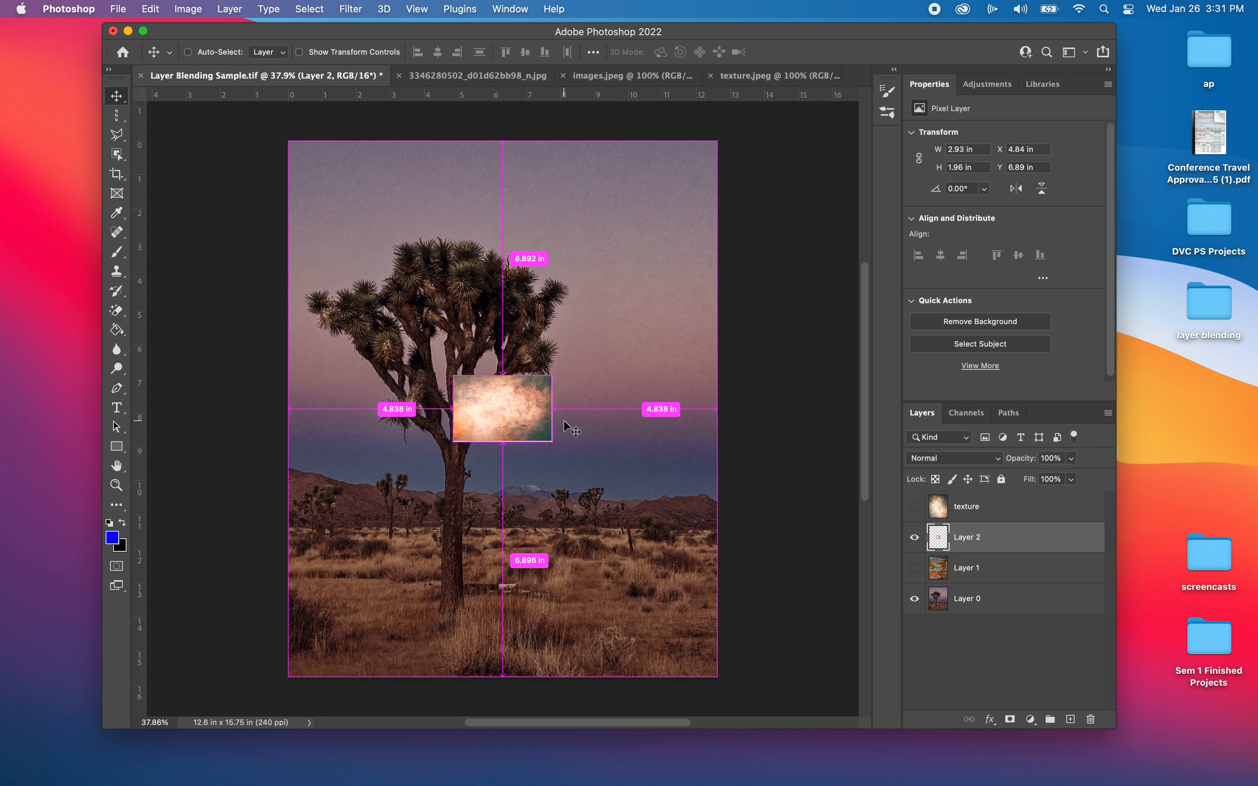
# Rotate the pasted grunge texture about -90° and scale it to about 13.5 by 16.3 in so it covers the whole canvas.
pyautogui.press('super+t')
pyautogui.moveTo(574, 361); pyautogui.dragTo(431, 297)
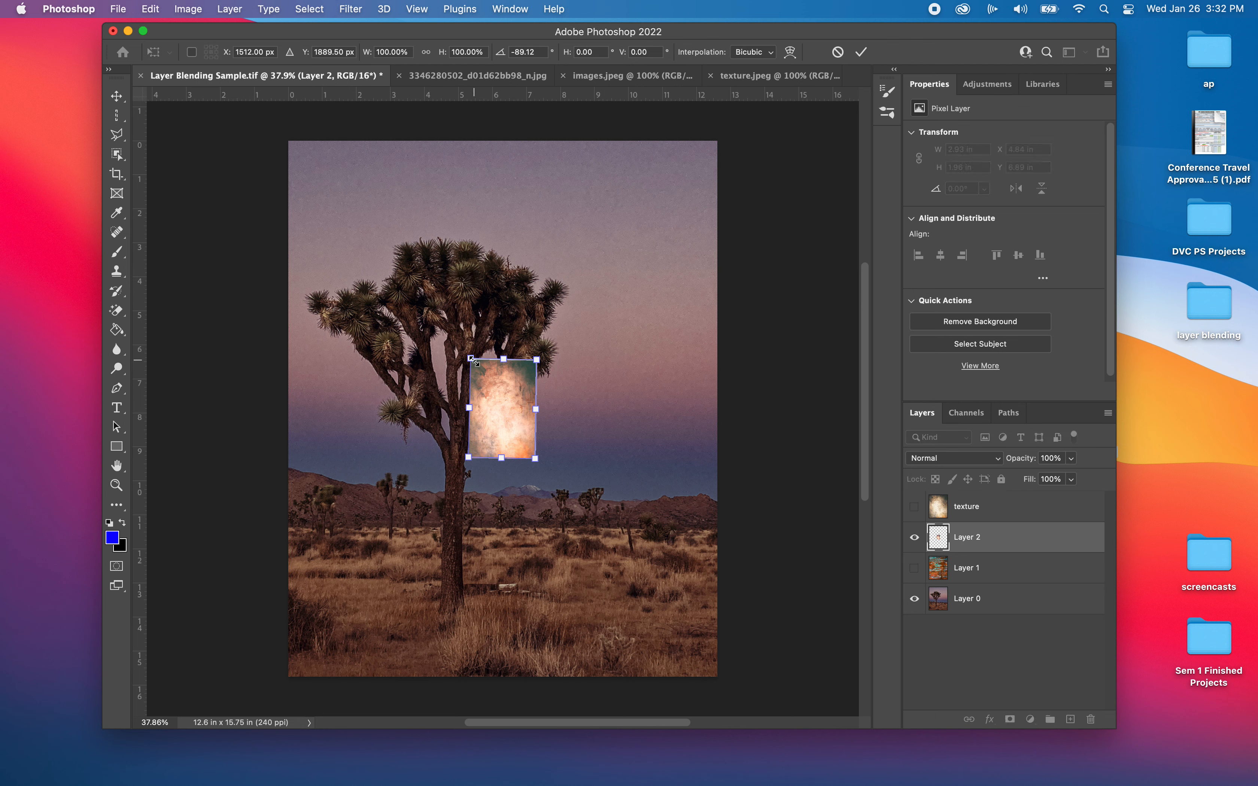
pyautogui.moveTo(471, 359); pyautogui.dragTo(289, 134)
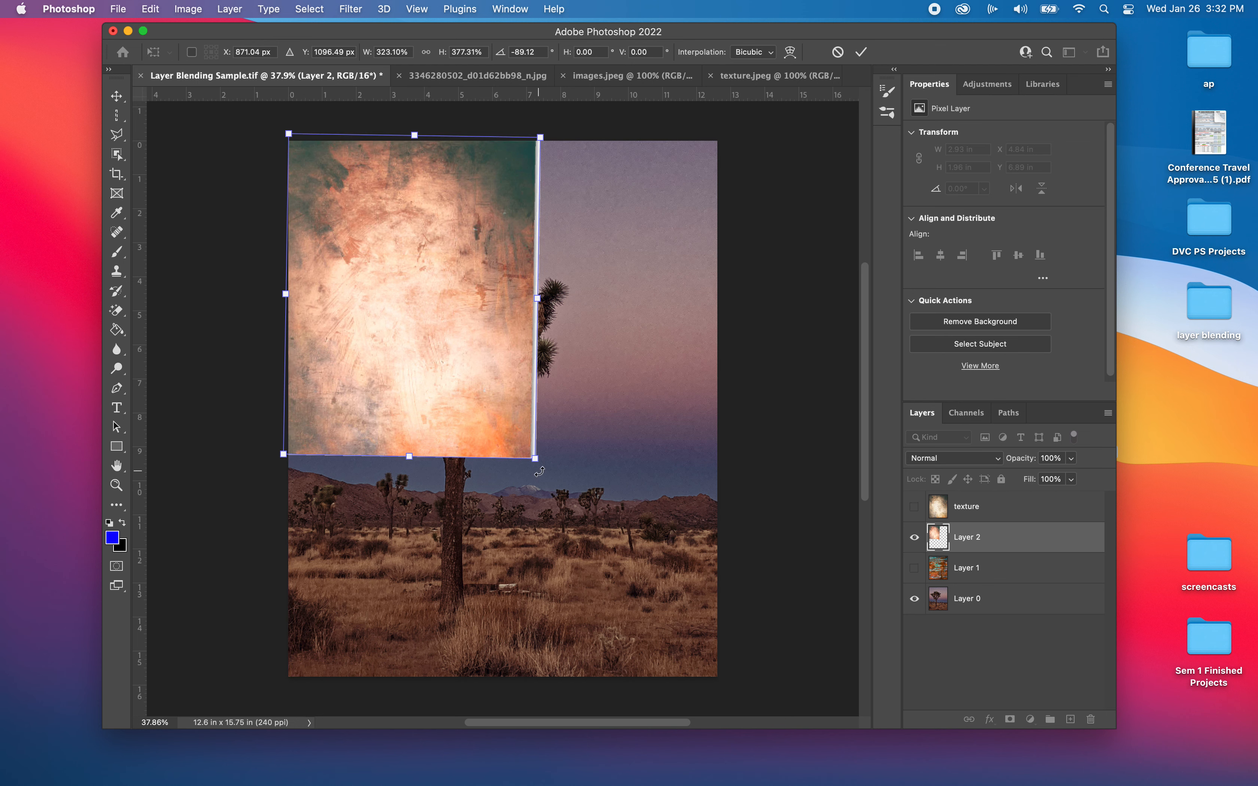
pyautogui.moveTo(535, 459); pyautogui.dragTo(720, 674)
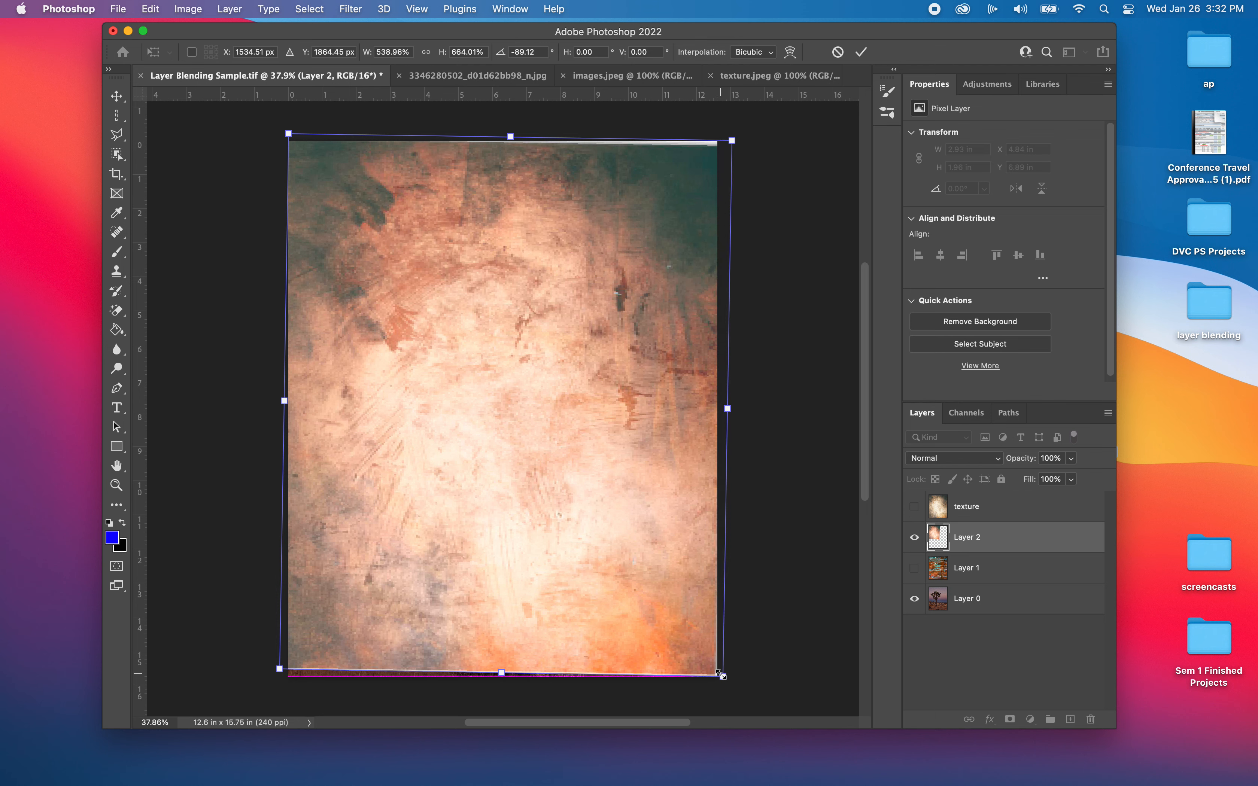
pyautogui.moveTo(767, 128); pyautogui.dragTo(761, 122)
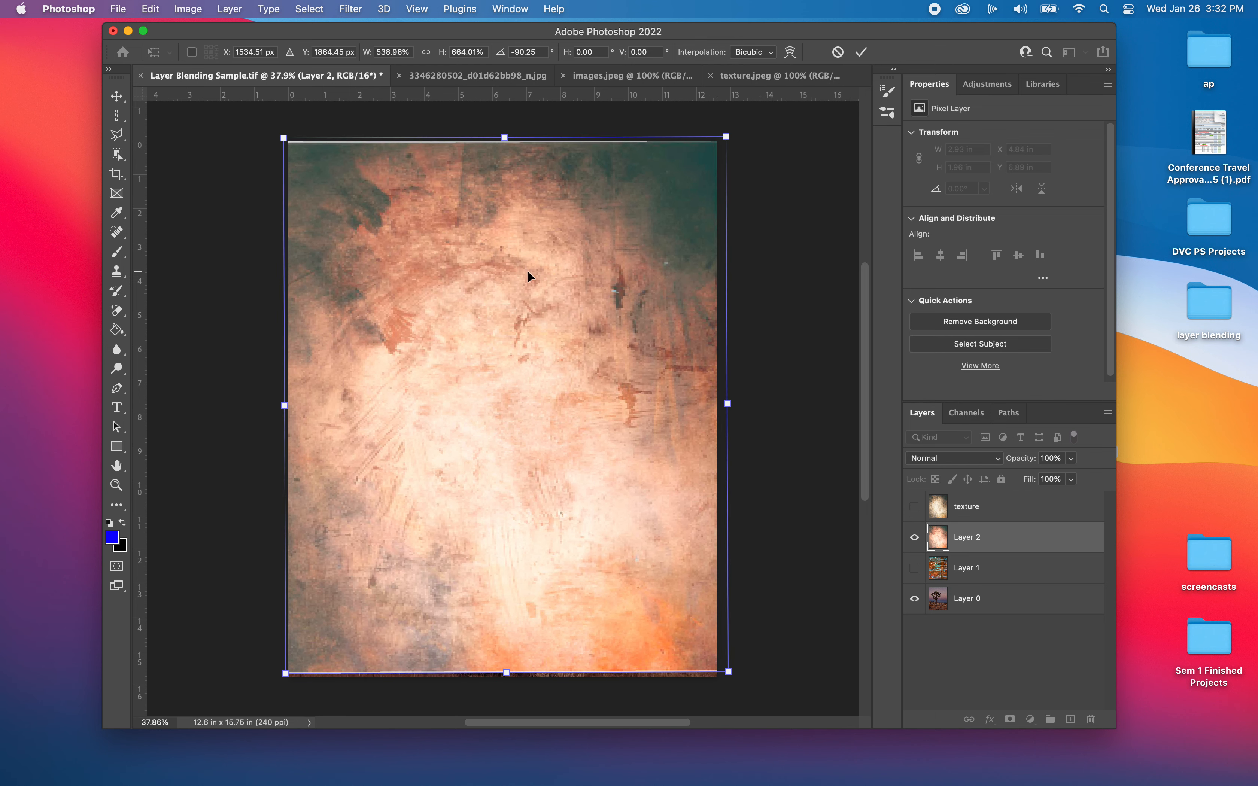
pyautogui.moveTo(527, 272); pyautogui.dragTo(526, 267)
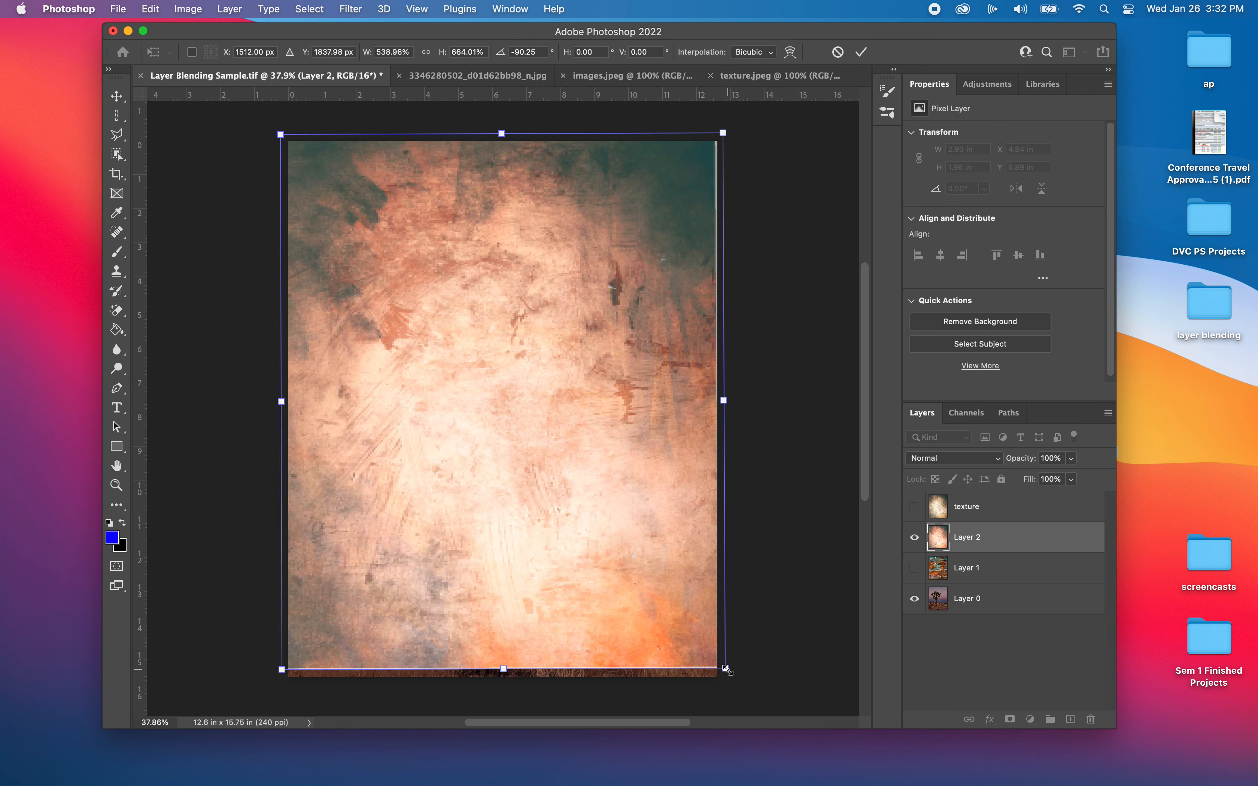
pyautogui.moveTo(725, 669); pyautogui.dragTo(738, 685)
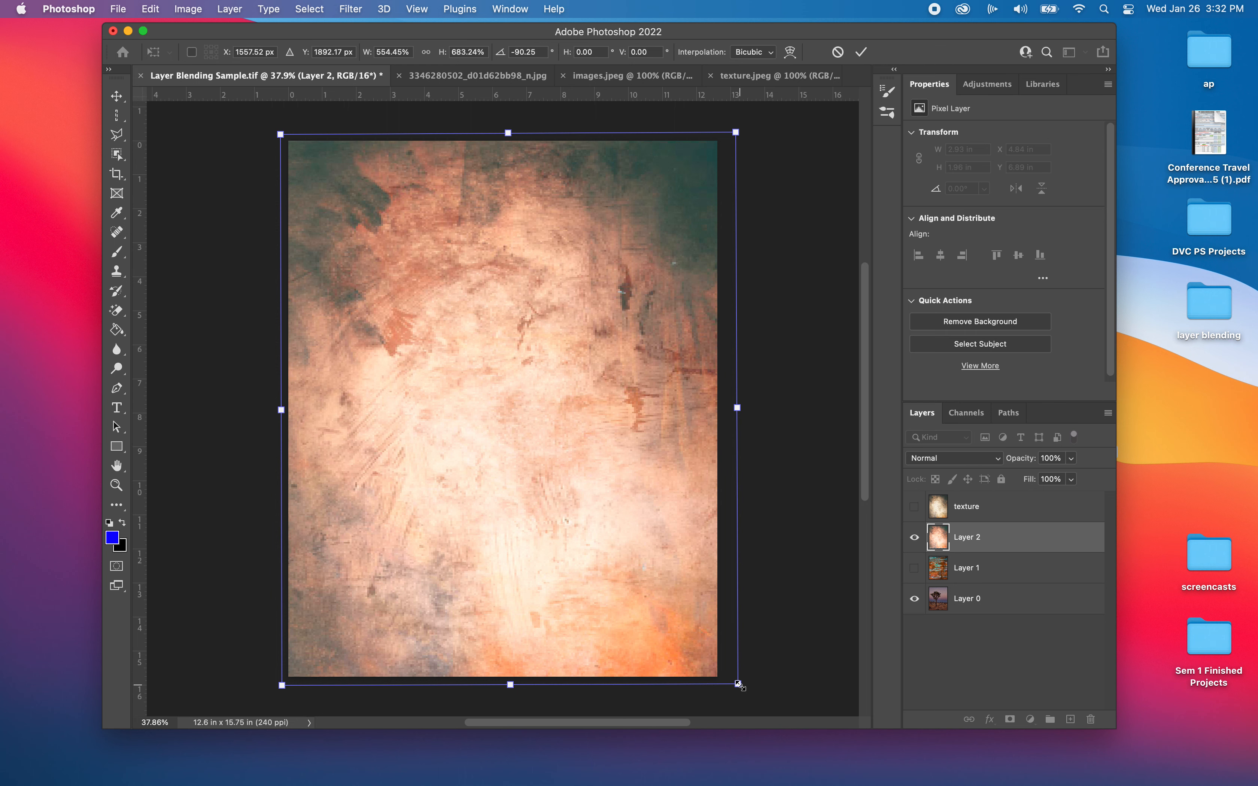
pyautogui.press('Return')
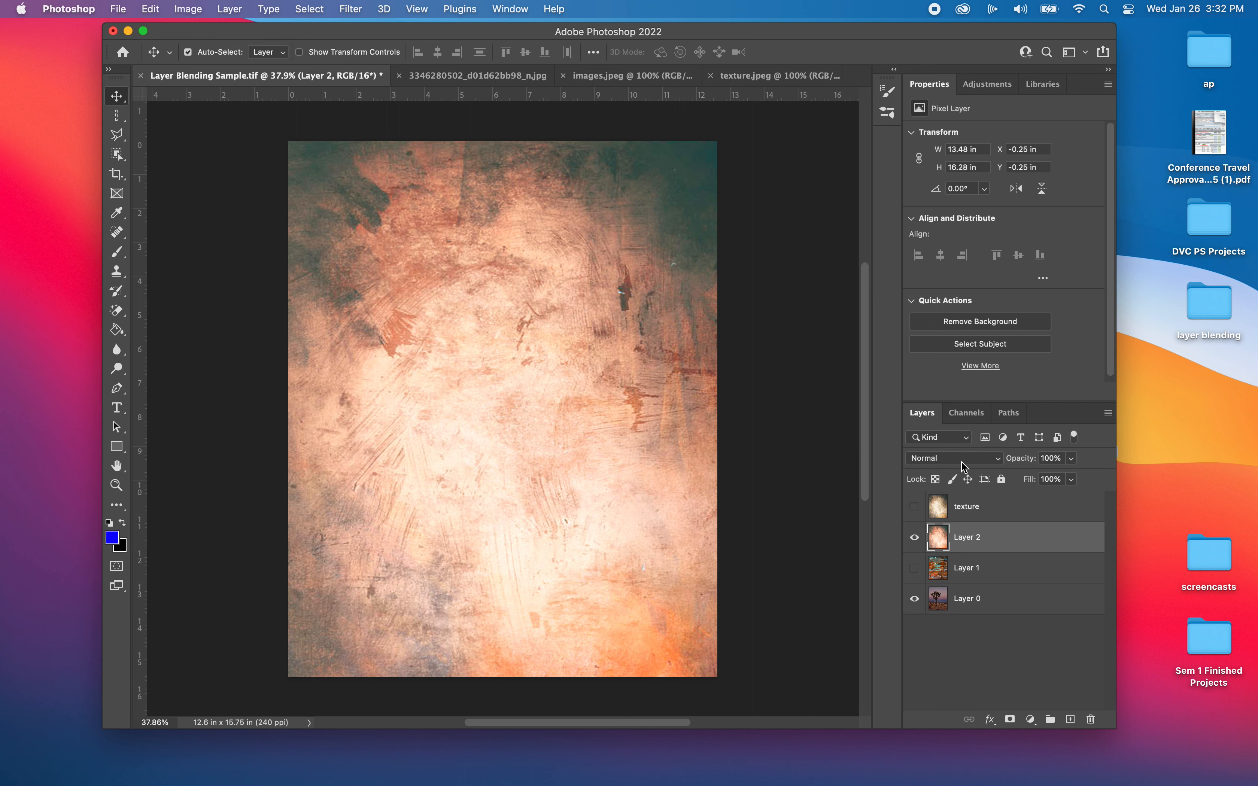
# Set the pasted grunge texture layer's blend mode to Overlay and its opacity to 42%.
pyautogui.click(996, 459)
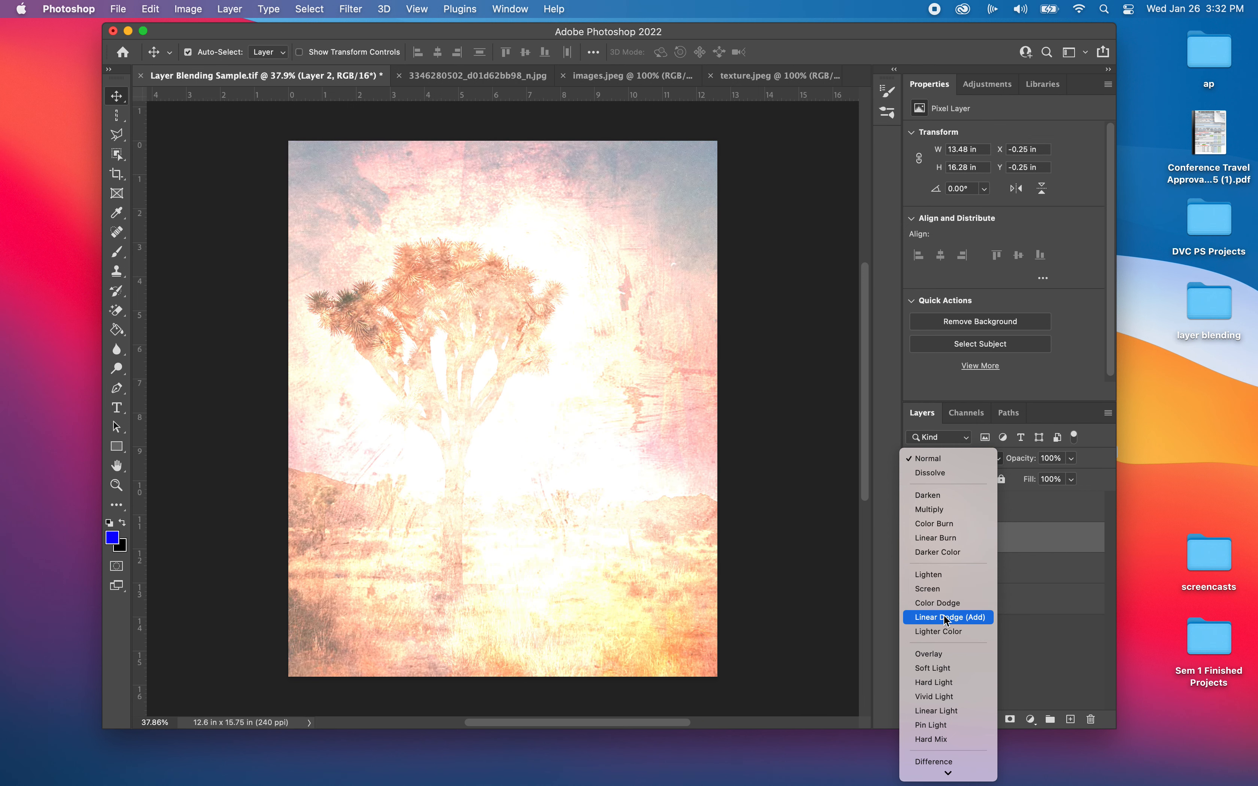
pyautogui.click(945, 657)
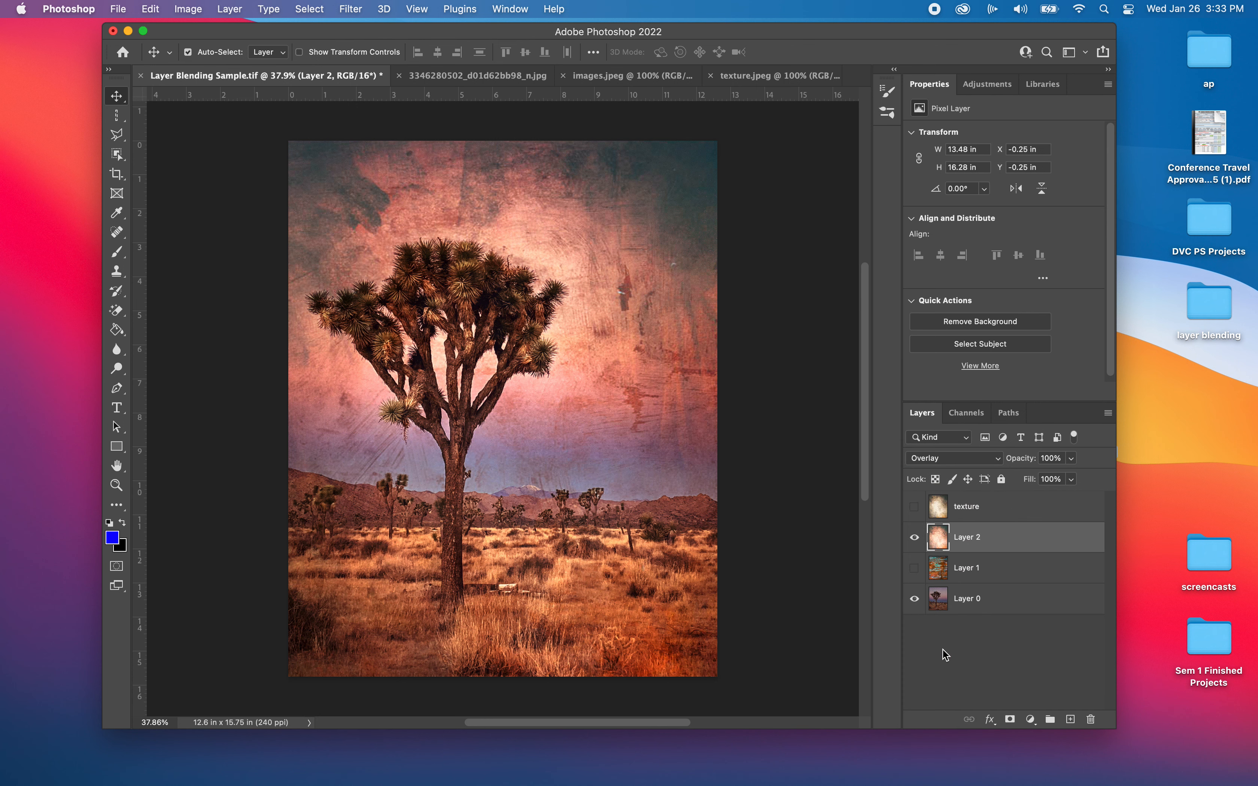
pyautogui.click(1070, 460)
pyautogui.moveTo(1047, 477); pyautogui.dragTo(1034, 478)
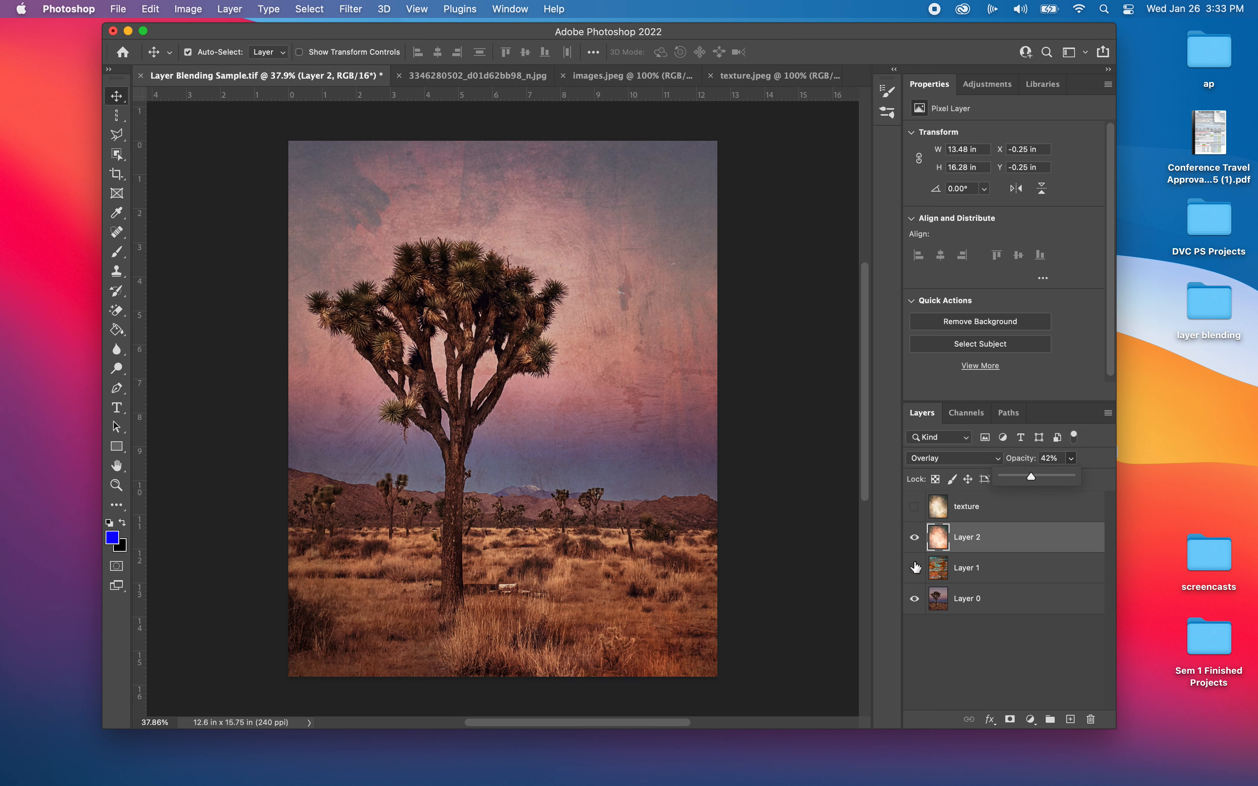
# Hide Layer 2, then show and select the existing texture layer.
pyautogui.click(913, 538)
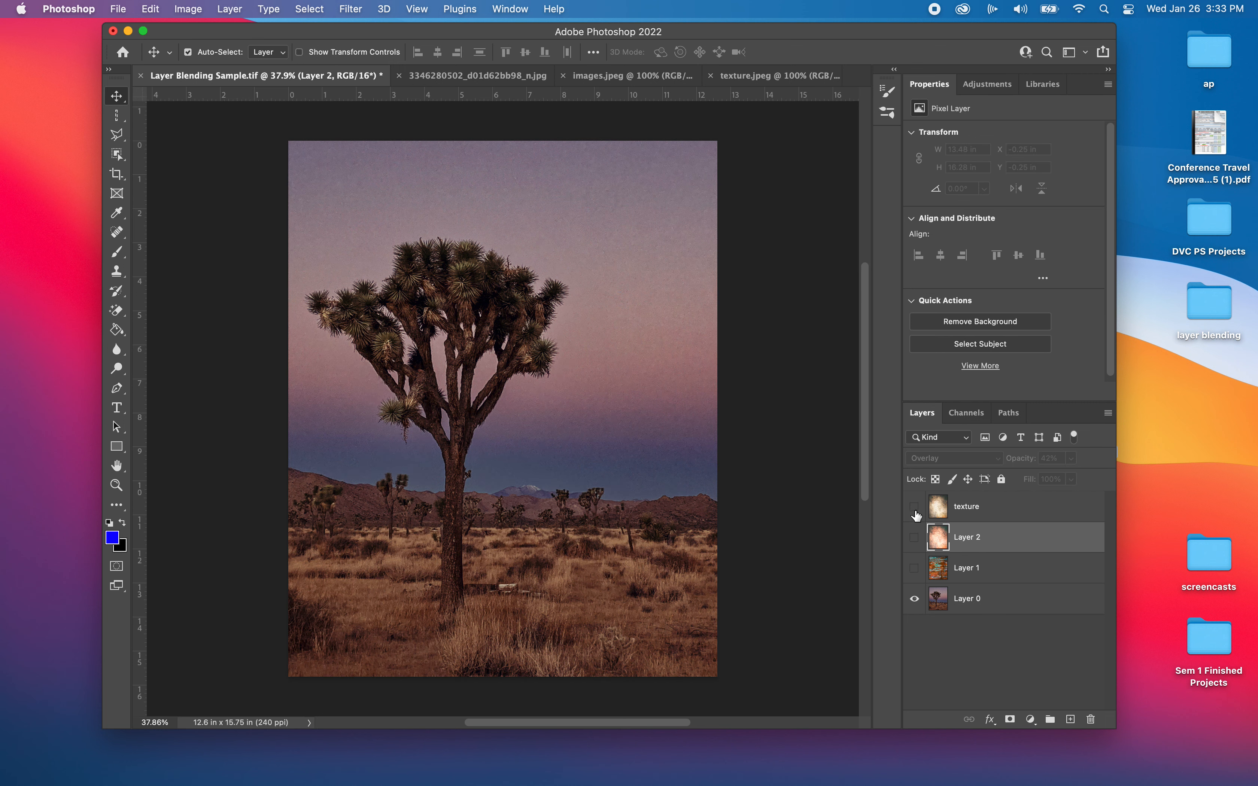
pyautogui.click(915, 507)
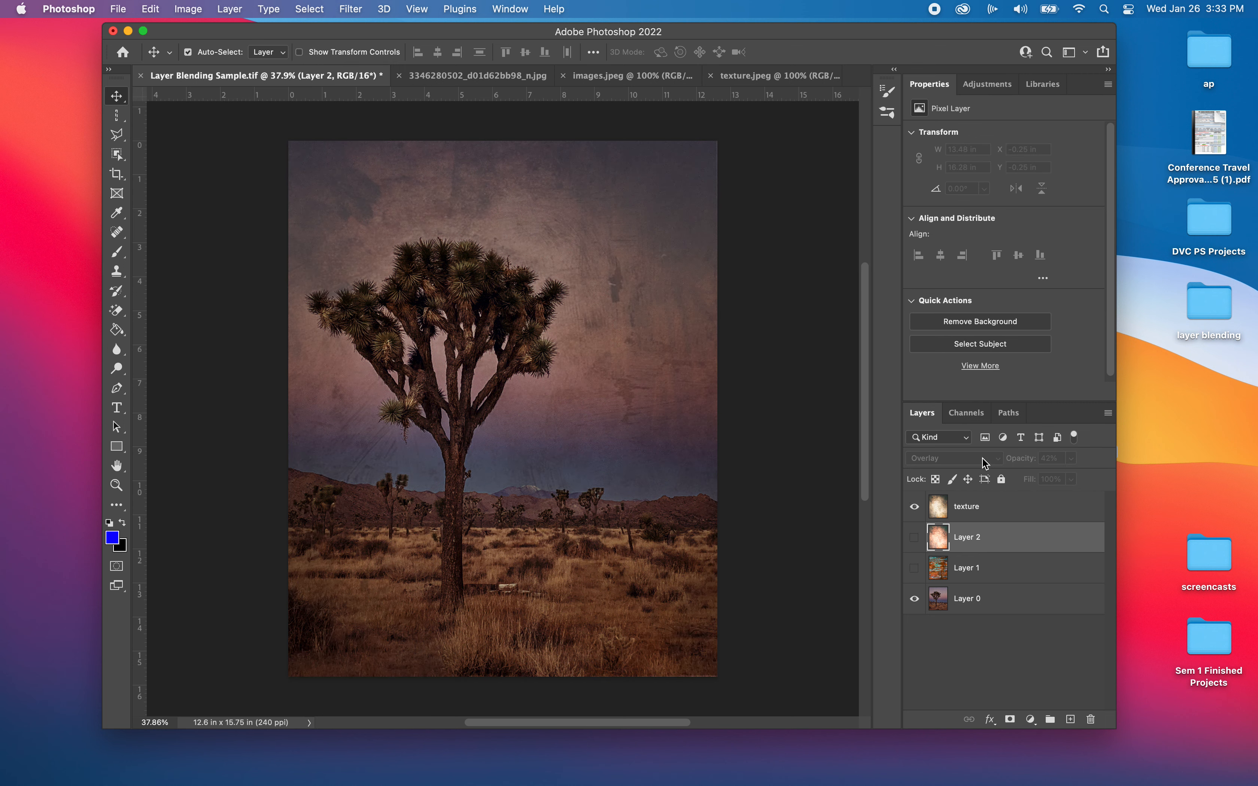
pyautogui.click(970, 508)
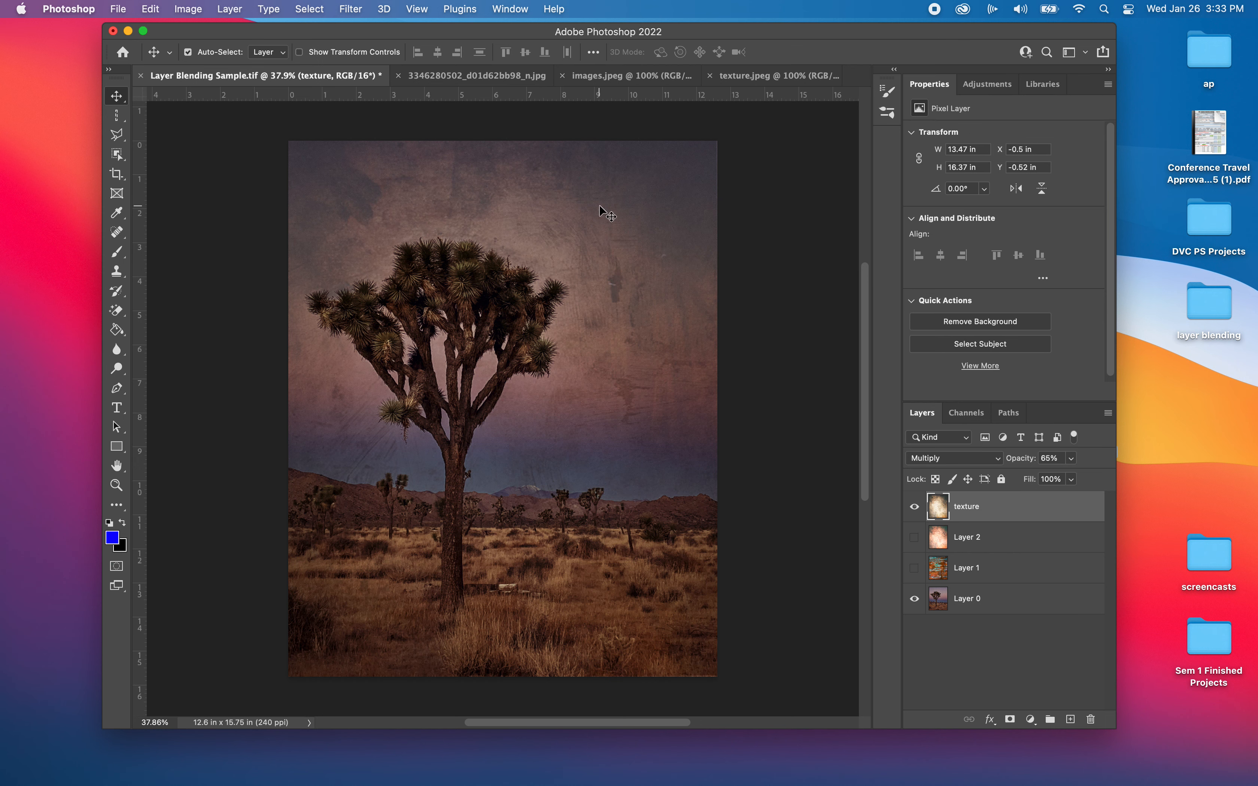
# Copy the entire wood plank image from images.jpeg and paste it as a new layer into Layer Blending Sample.tif.
pyautogui.click(603, 78)
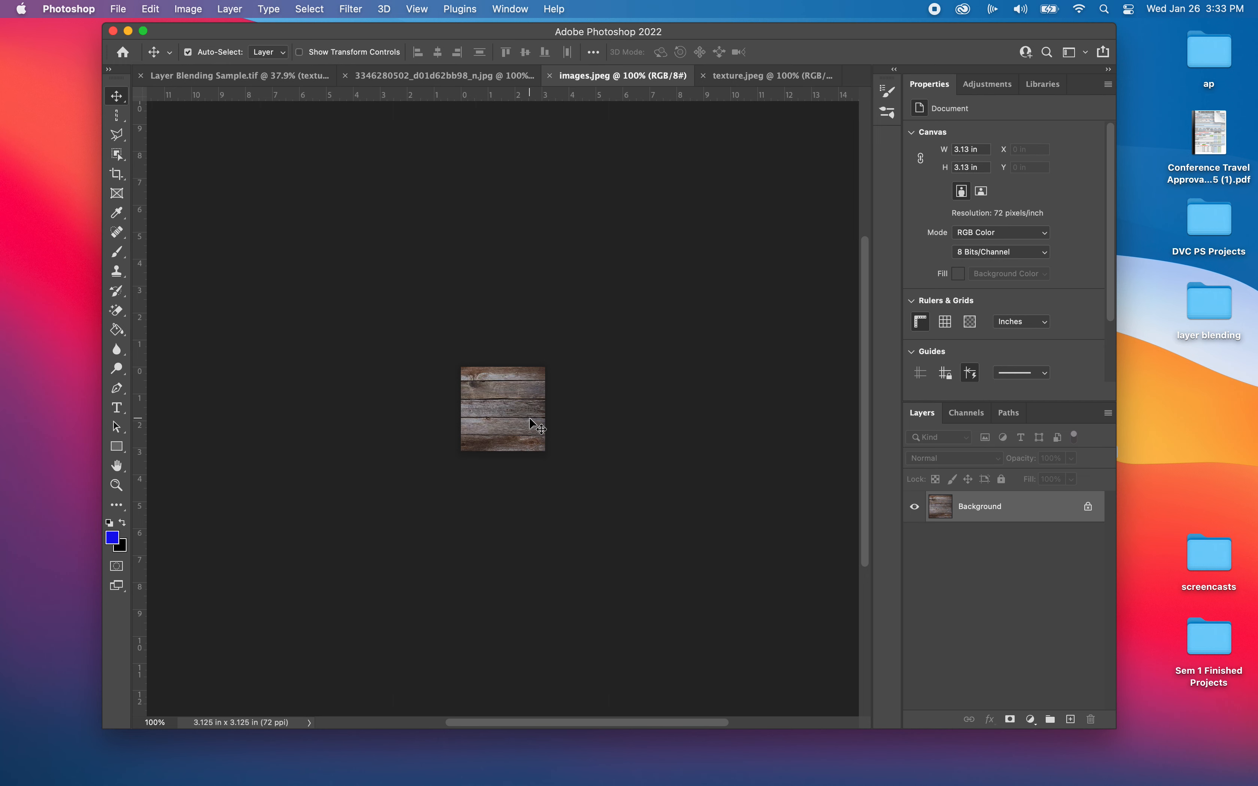
pyautogui.press('super+a')
pyautogui.click(219, 78)
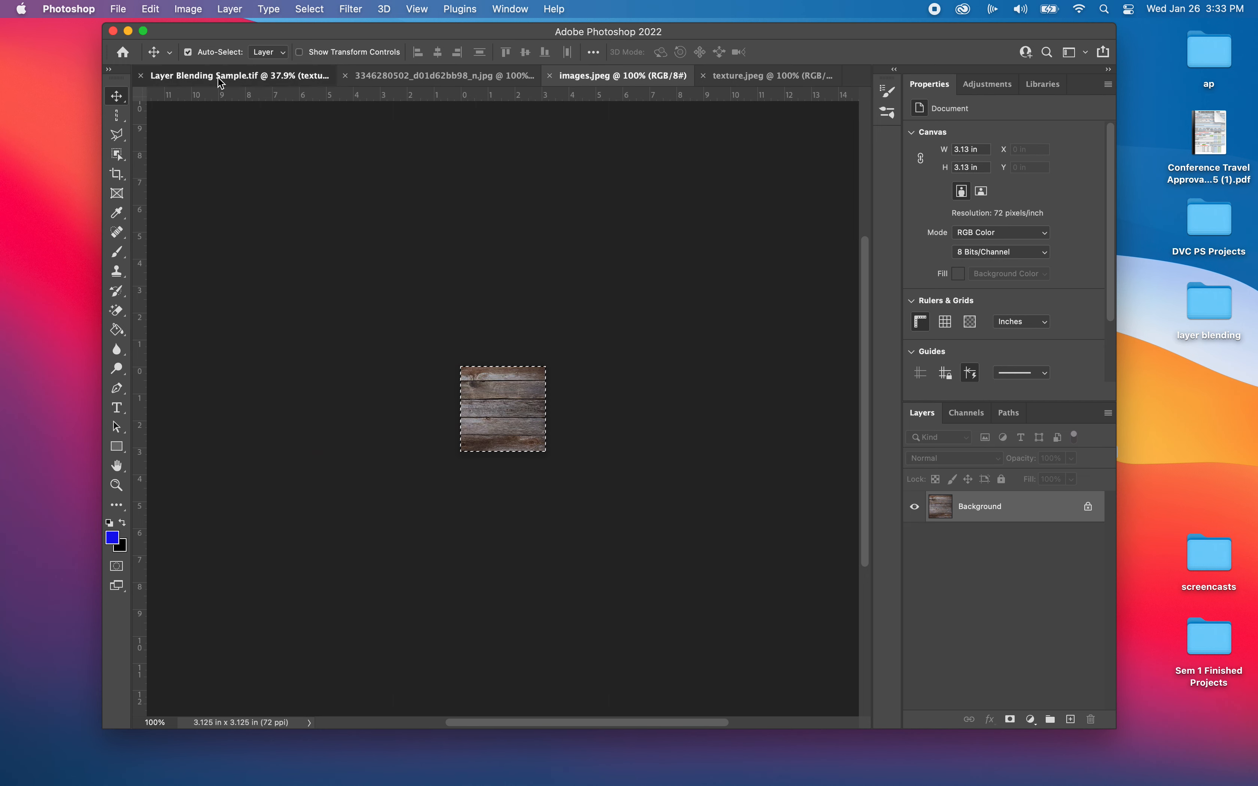
pyautogui.press('super+v')
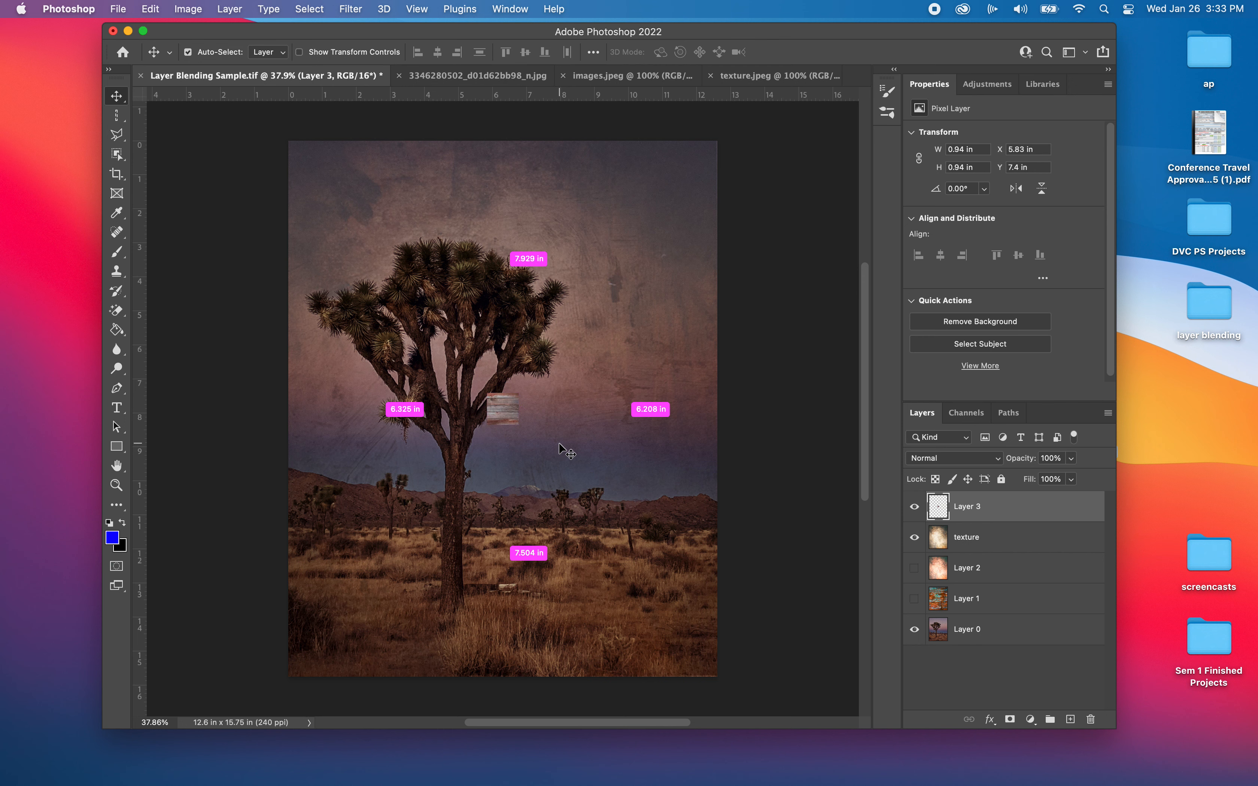
# Rotate the pasted wood plank layer about 90° and scale it to about 13 by 16.1 in so it covers the canvas.
pyautogui.press('super')
pyautogui.press('super+t')
pyautogui.moveTo(535, 377); pyautogui.dragTo(542, 451)
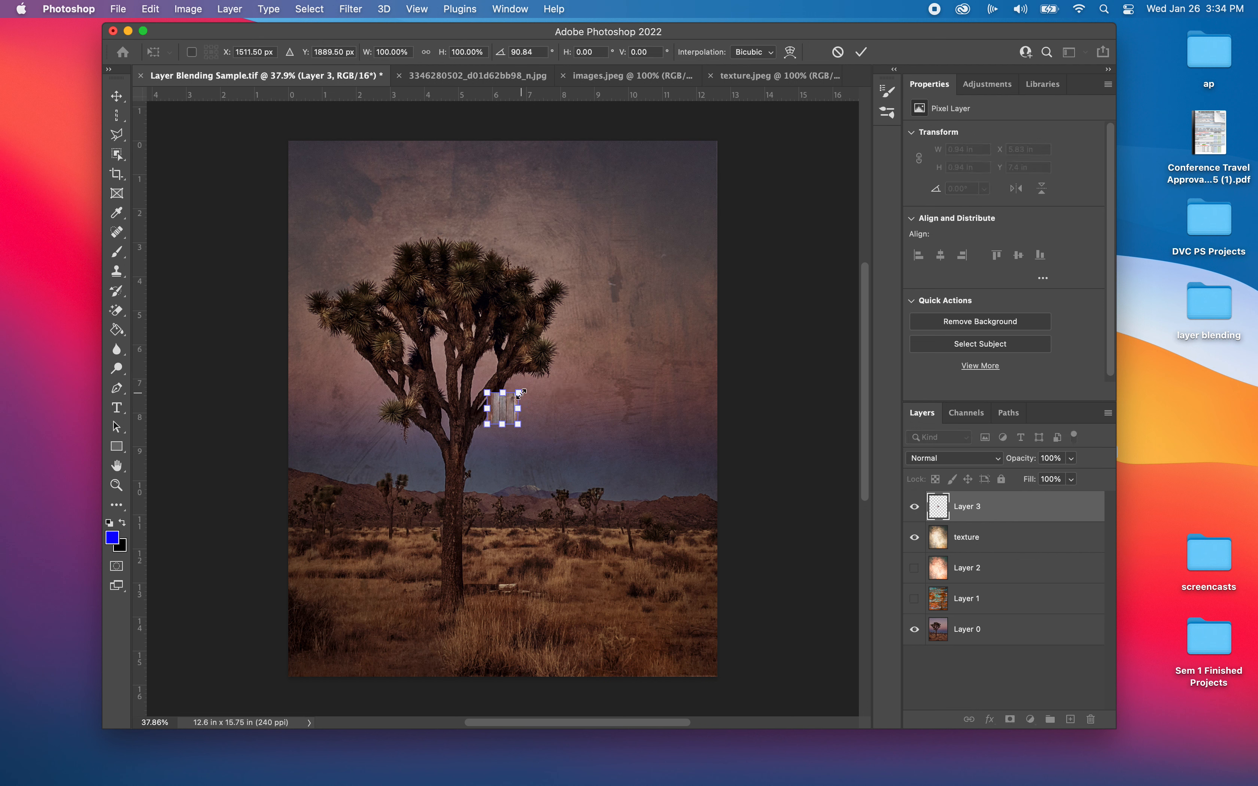
pyautogui.moveTo(520, 393); pyautogui.dragTo(730, 141)
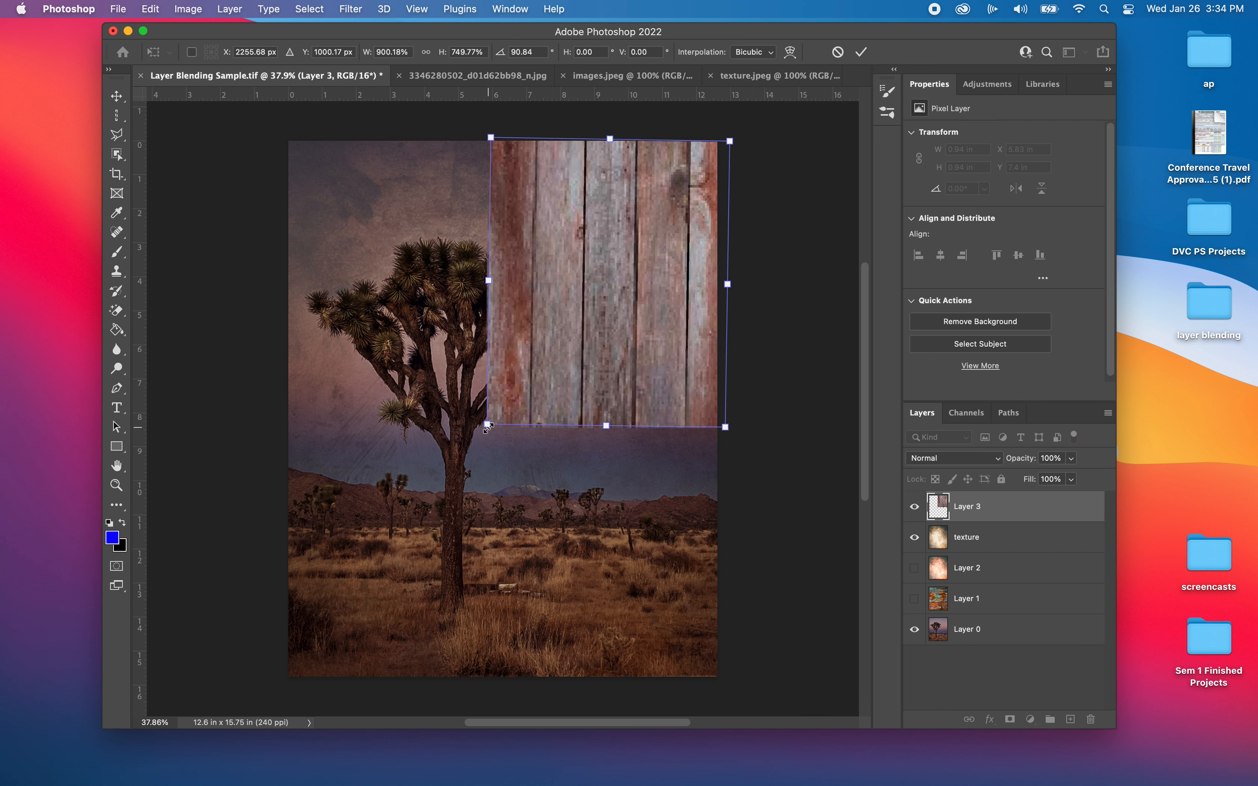
pyautogui.moveTo(487, 425); pyautogui.dragTo(289, 677)
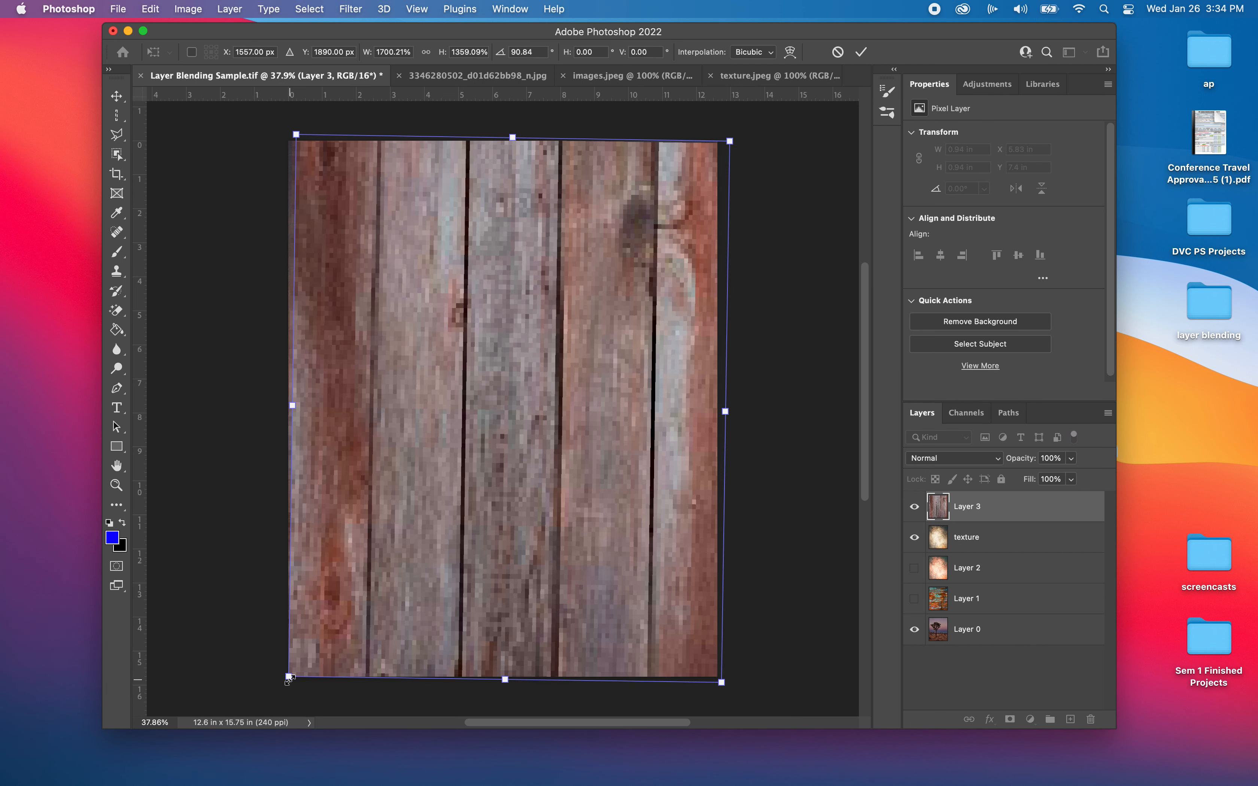
pyautogui.press('Return')
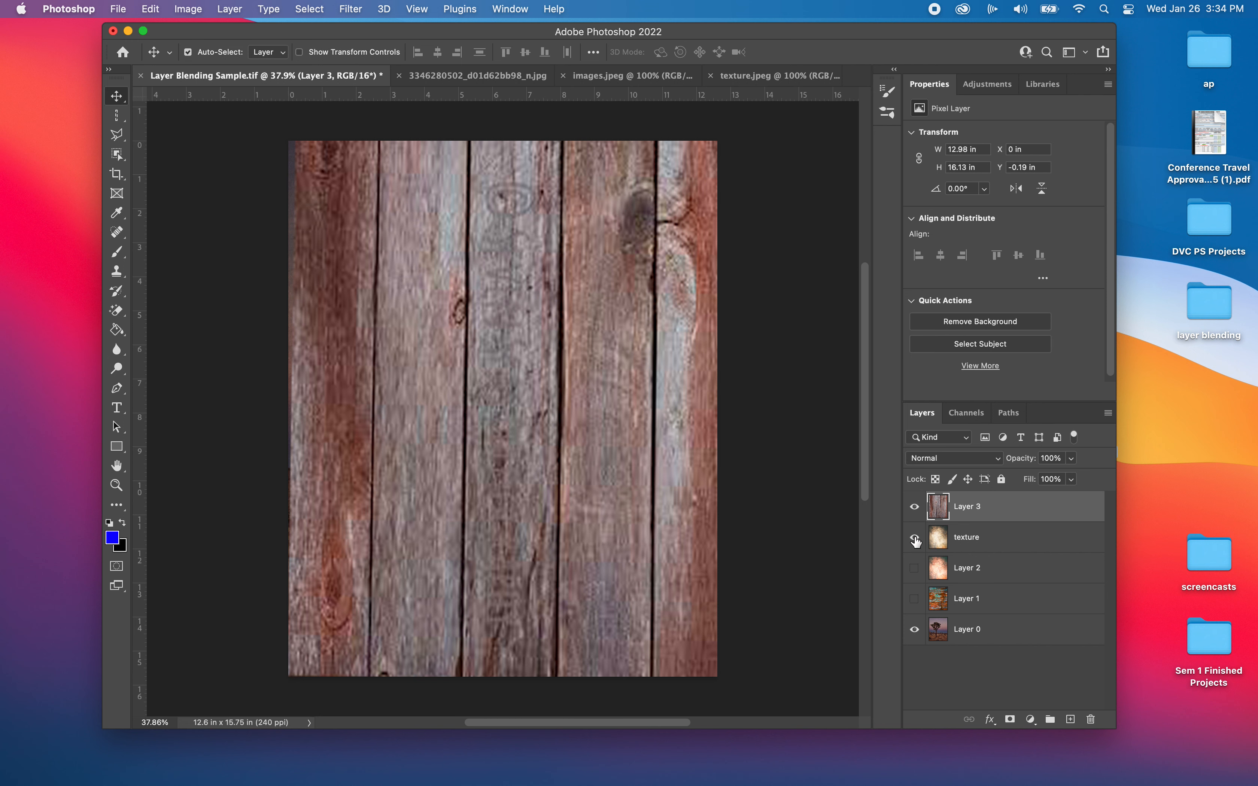
# Set the wood plank layer's blend mode to Color Dodge and its opacity to 42%.
pyautogui.click(997, 458)
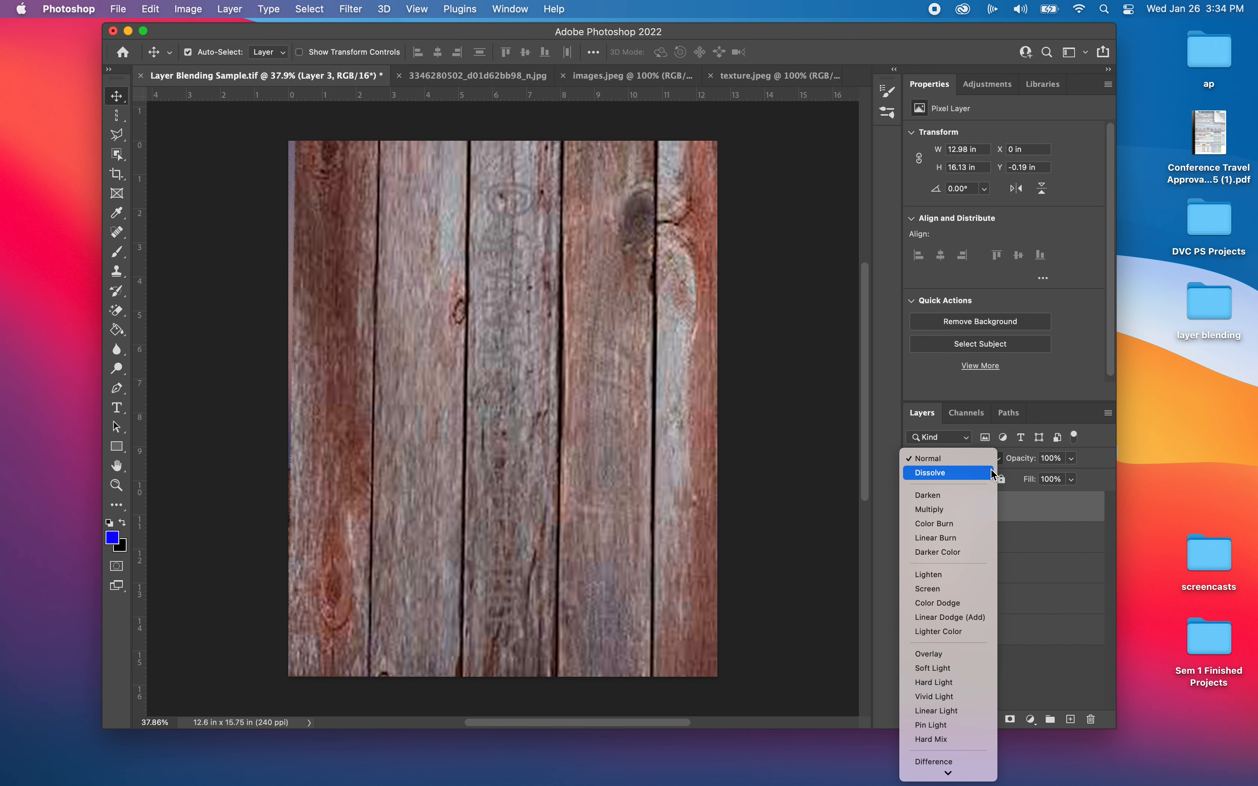
pyautogui.click(967, 606)
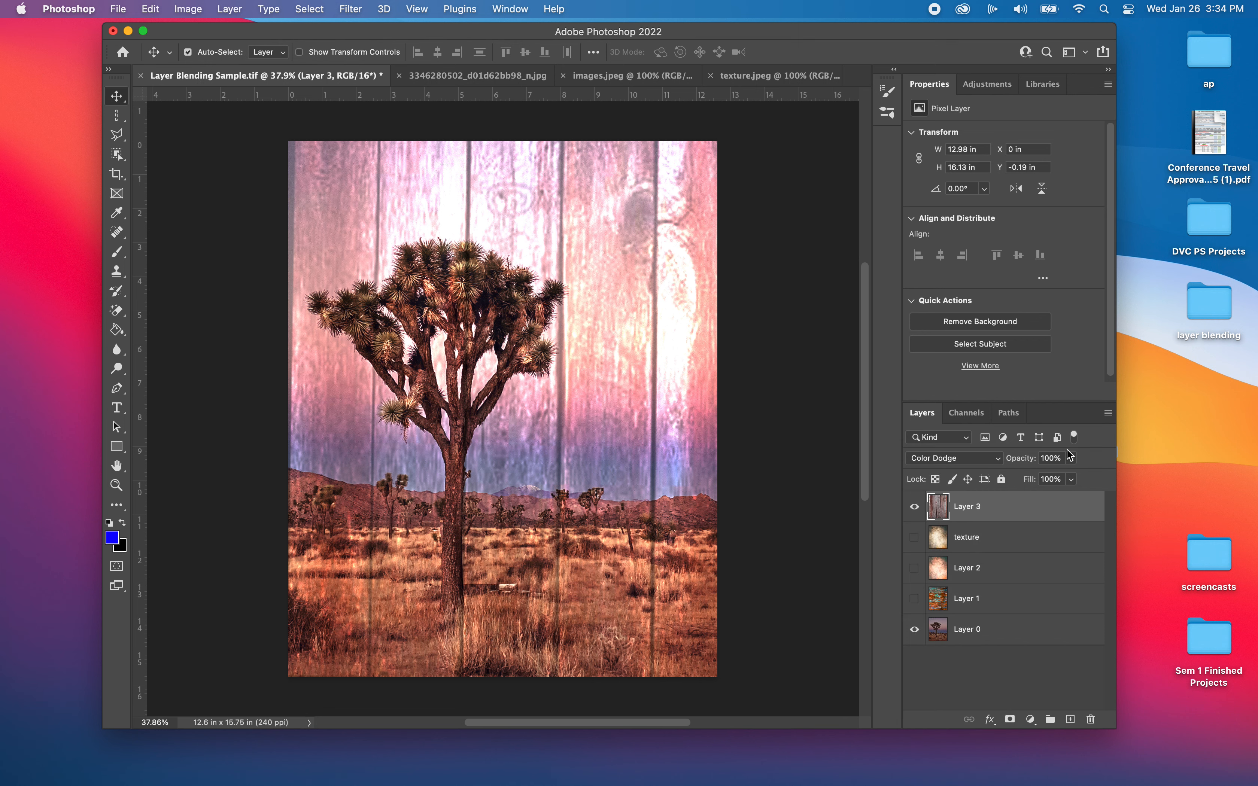
pyautogui.click(1069, 461)
pyautogui.moveTo(1044, 484); pyautogui.dragTo(1031, 485)
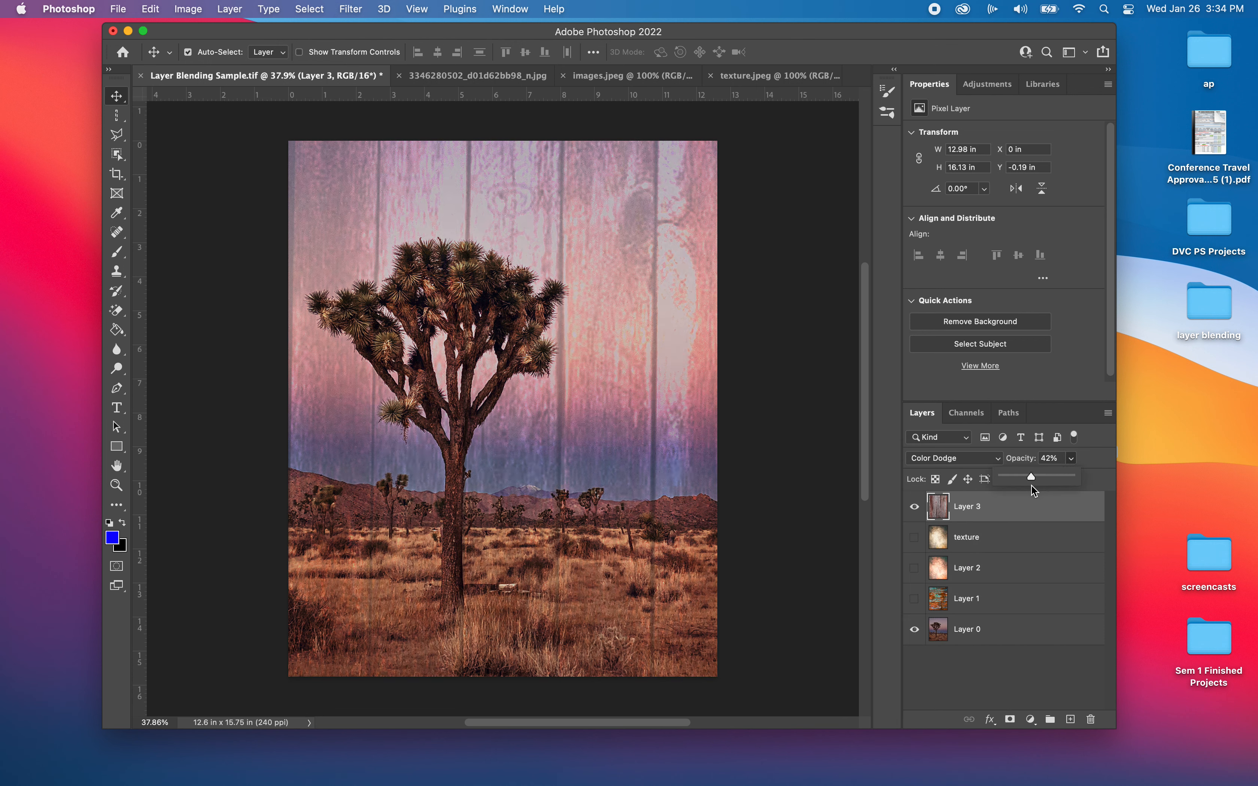
# Set the wood plank layer's blend mode back to Normal and delete the layer.
pyautogui.click(999, 459)
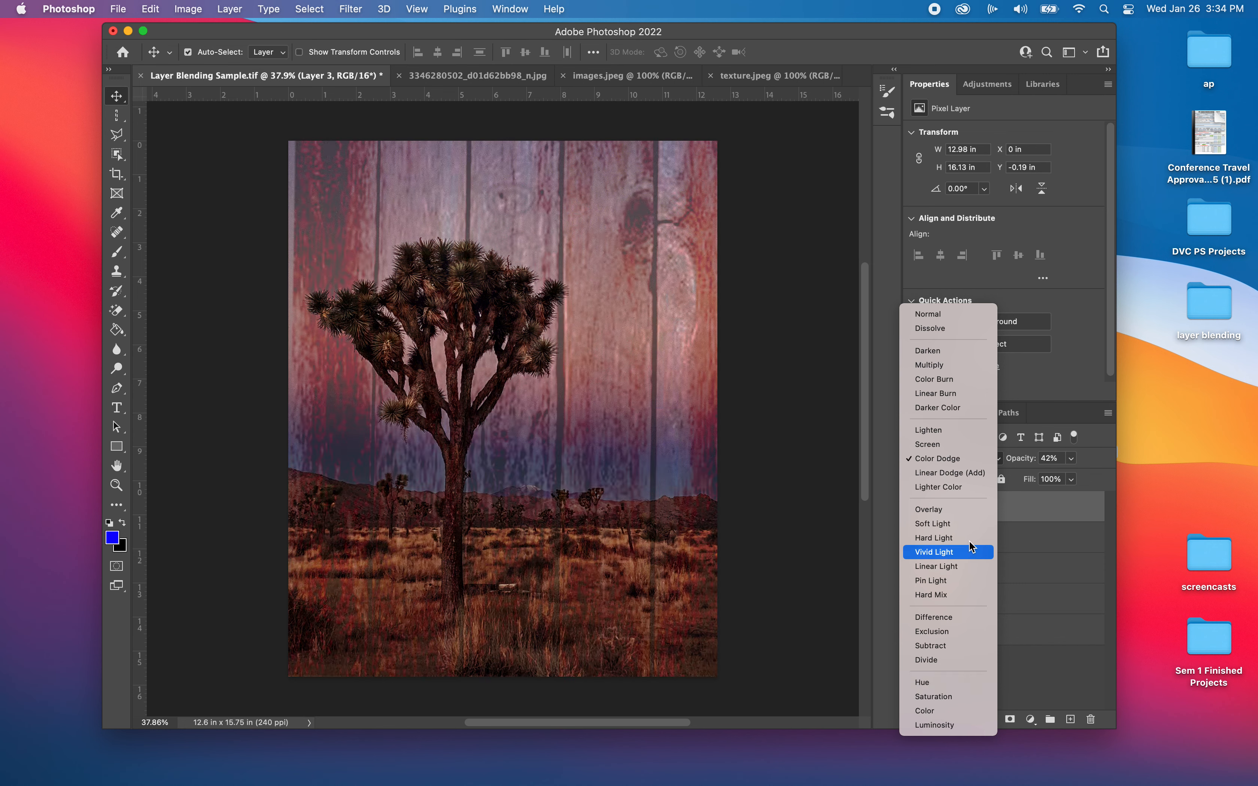
pyautogui.click(936, 315)
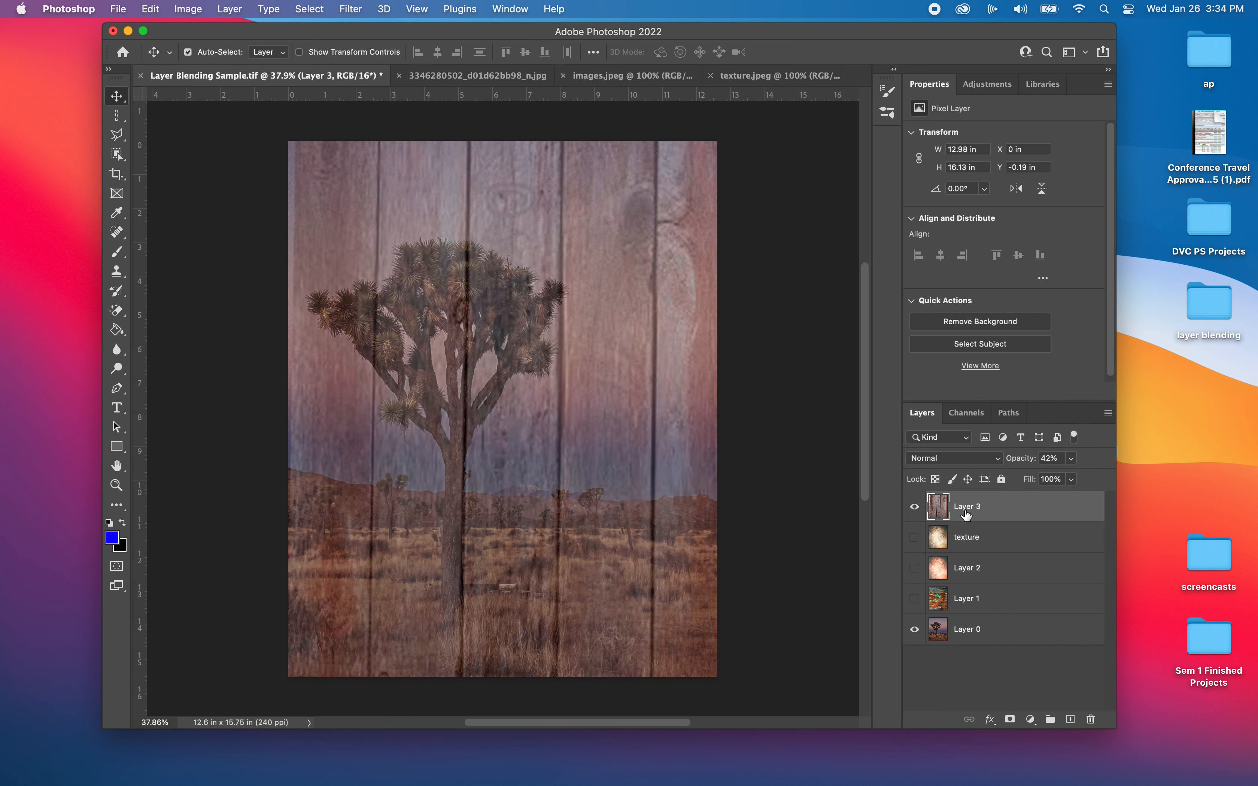
pyautogui.click(916, 509)
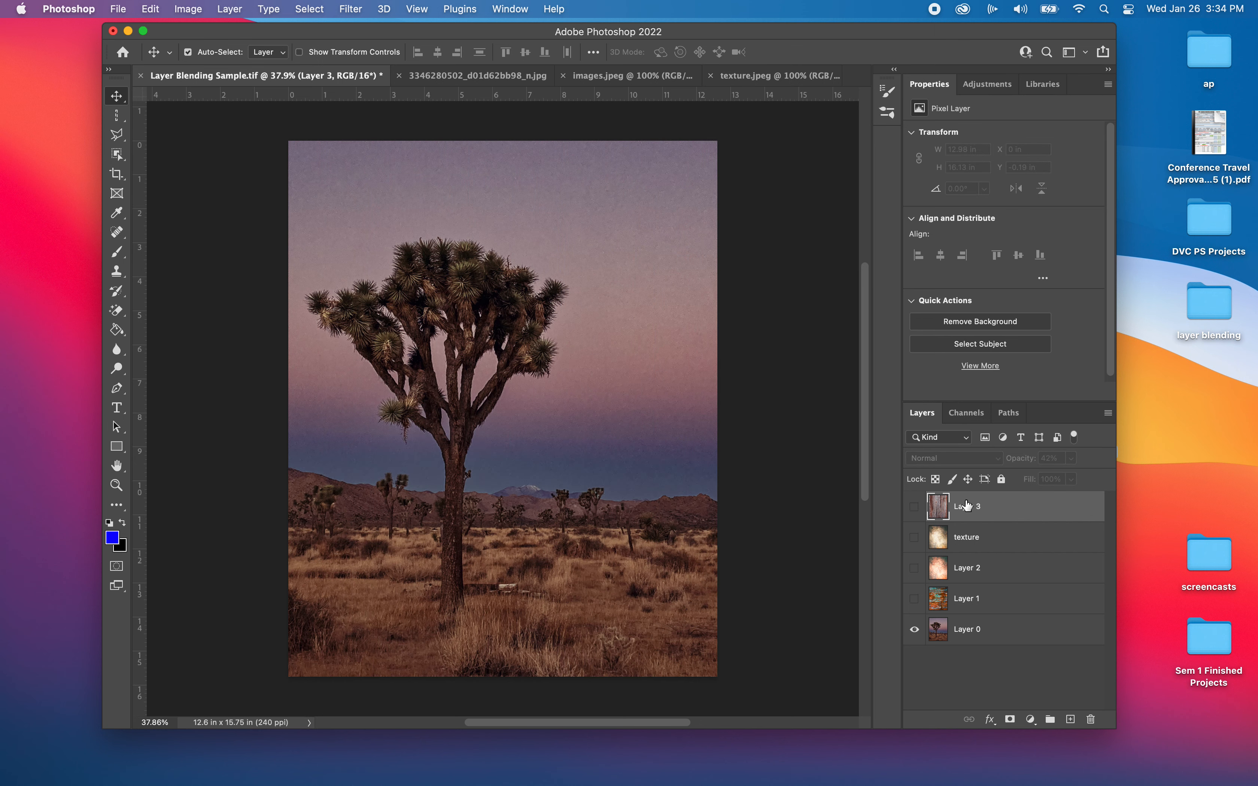
pyautogui.moveTo(957, 514); pyautogui.dragTo(1090, 719)
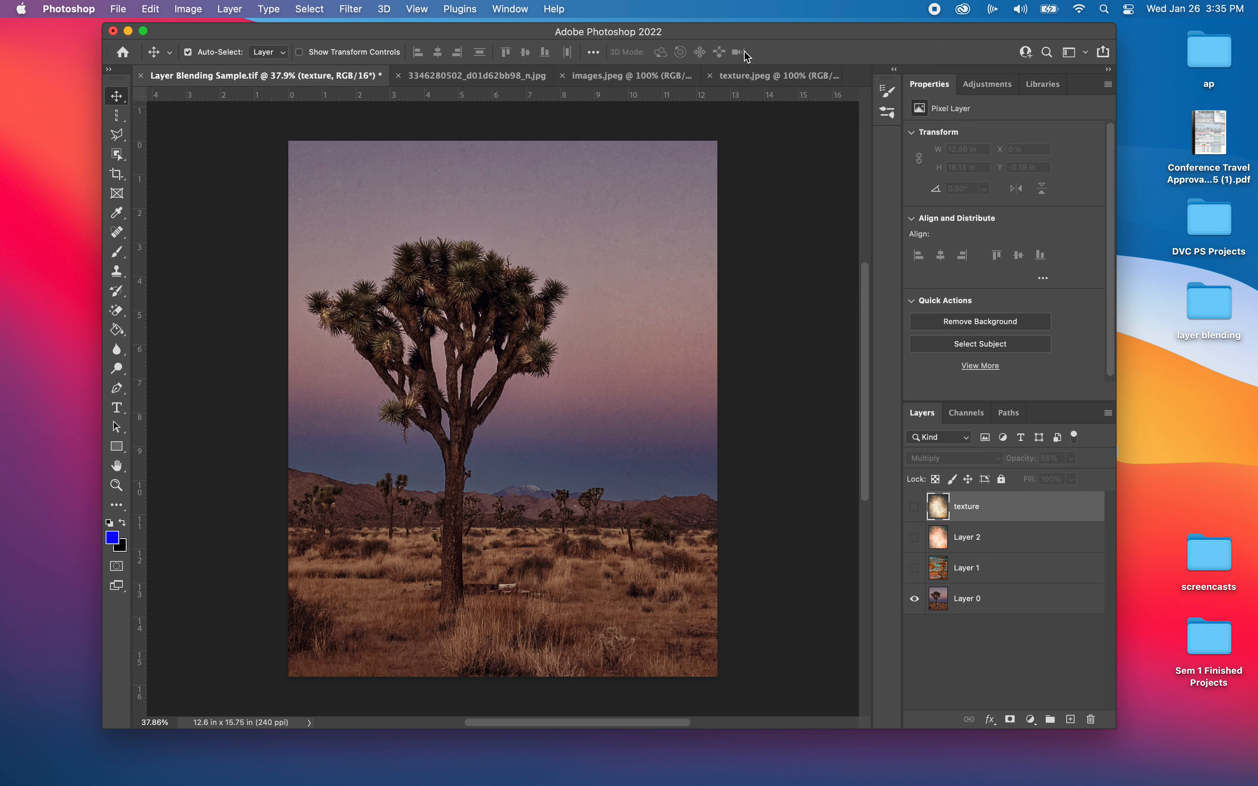
pyautogui.click(749, 72)
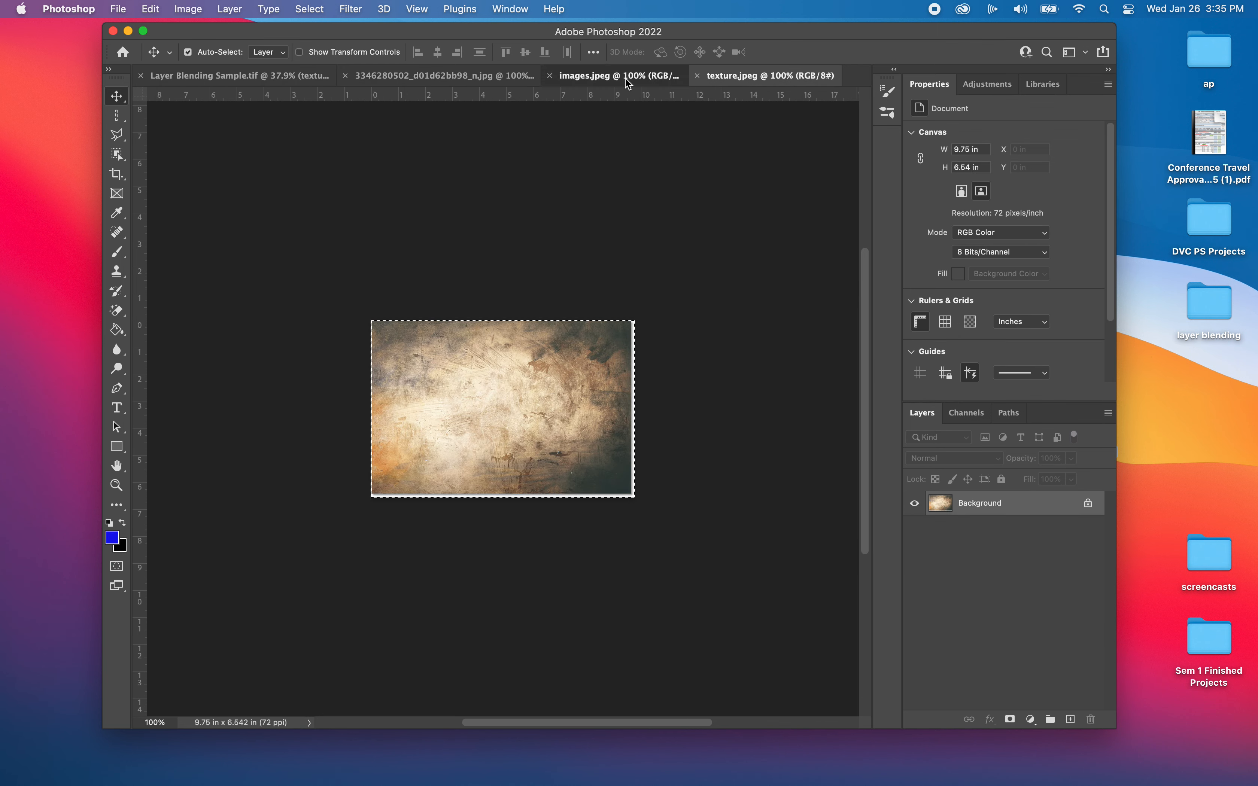
pyautogui.click(666, 84)
pyautogui.click(492, 79)
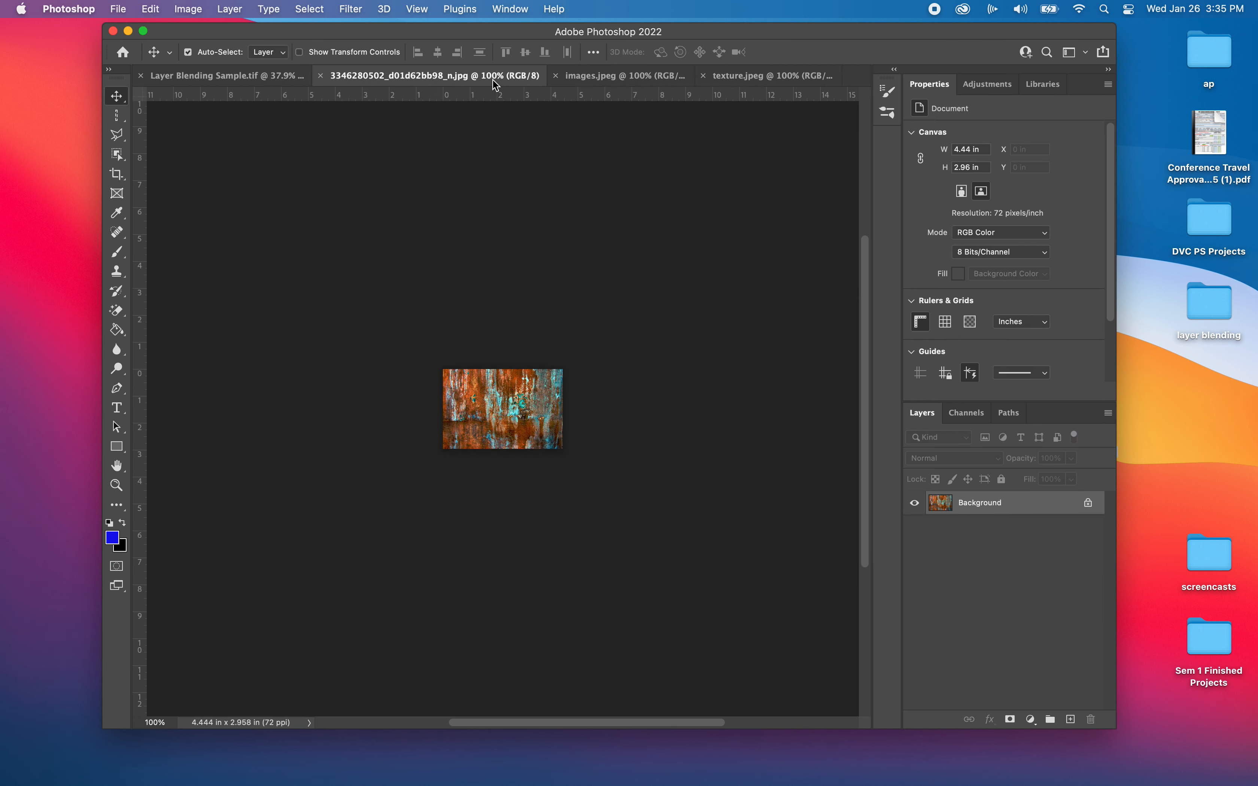
pyautogui.press('super+a')
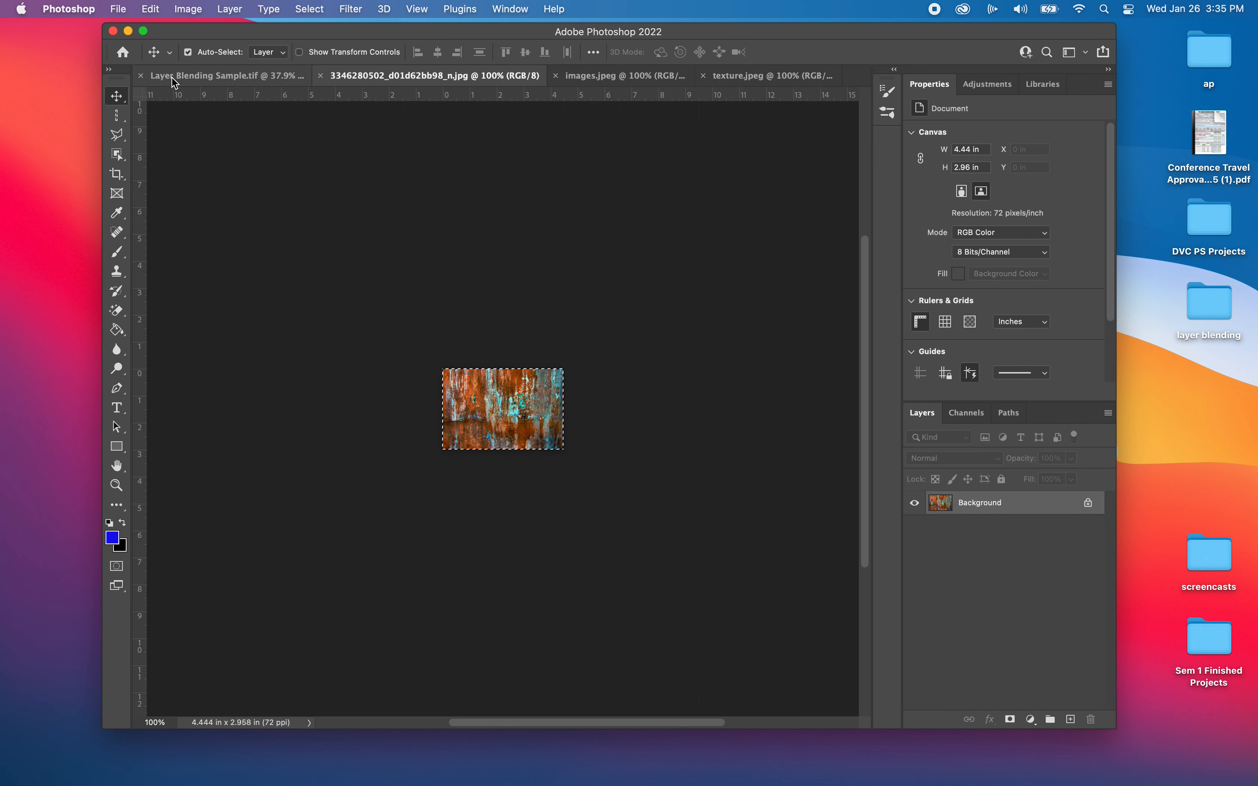
pyautogui.click(187, 69)
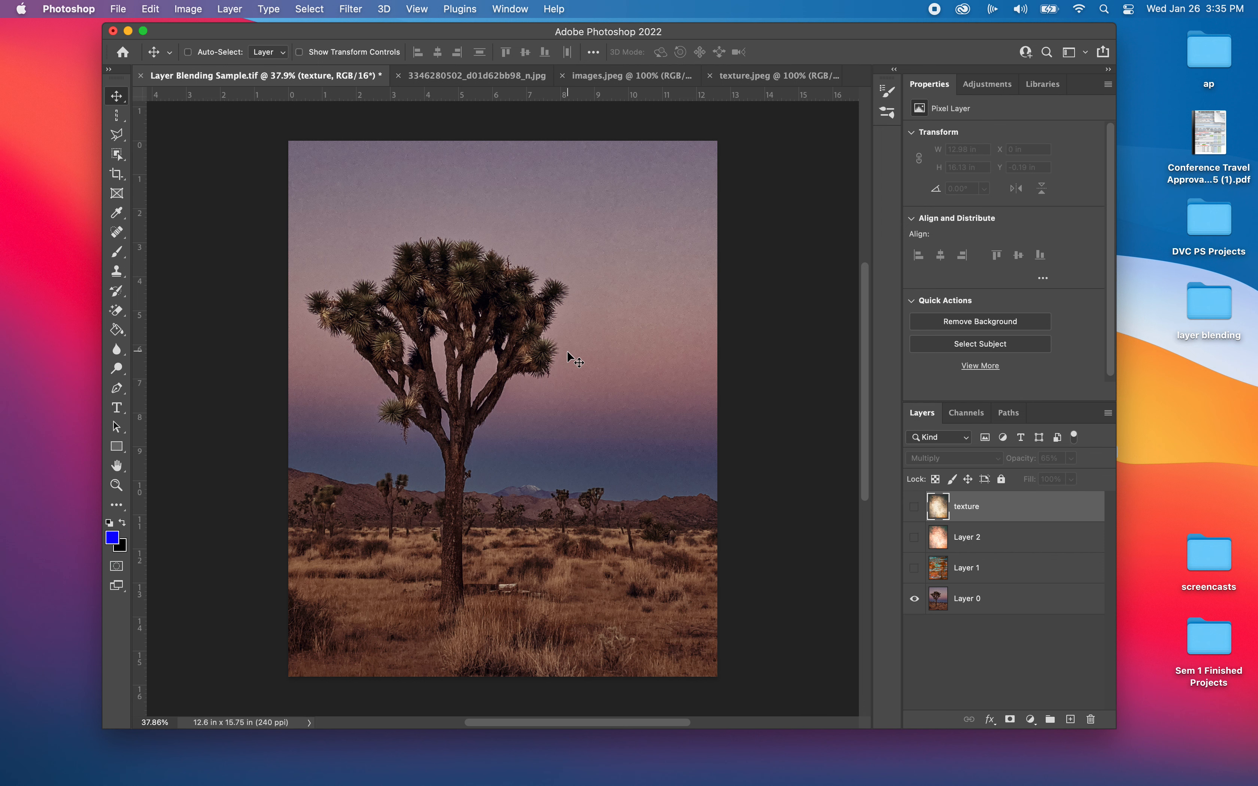
pyautogui.press('super+v')
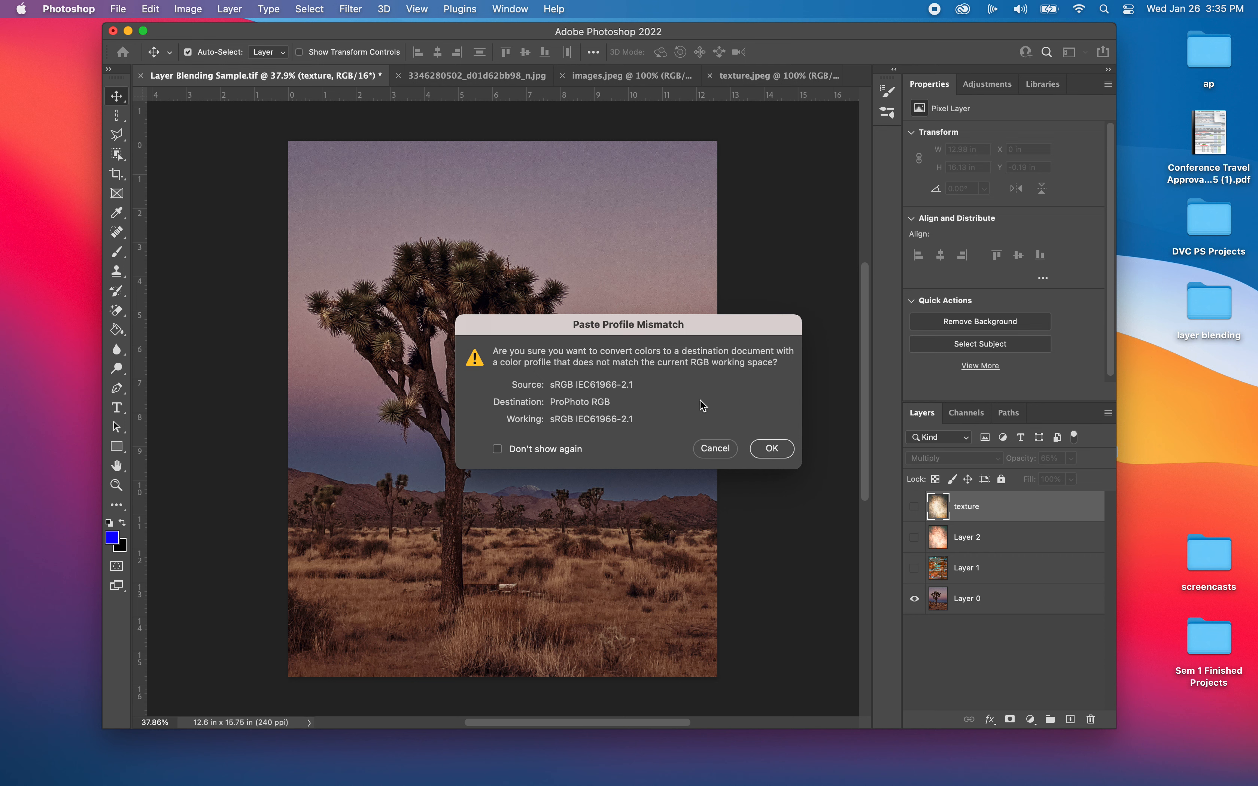
pyautogui.click(771, 451)
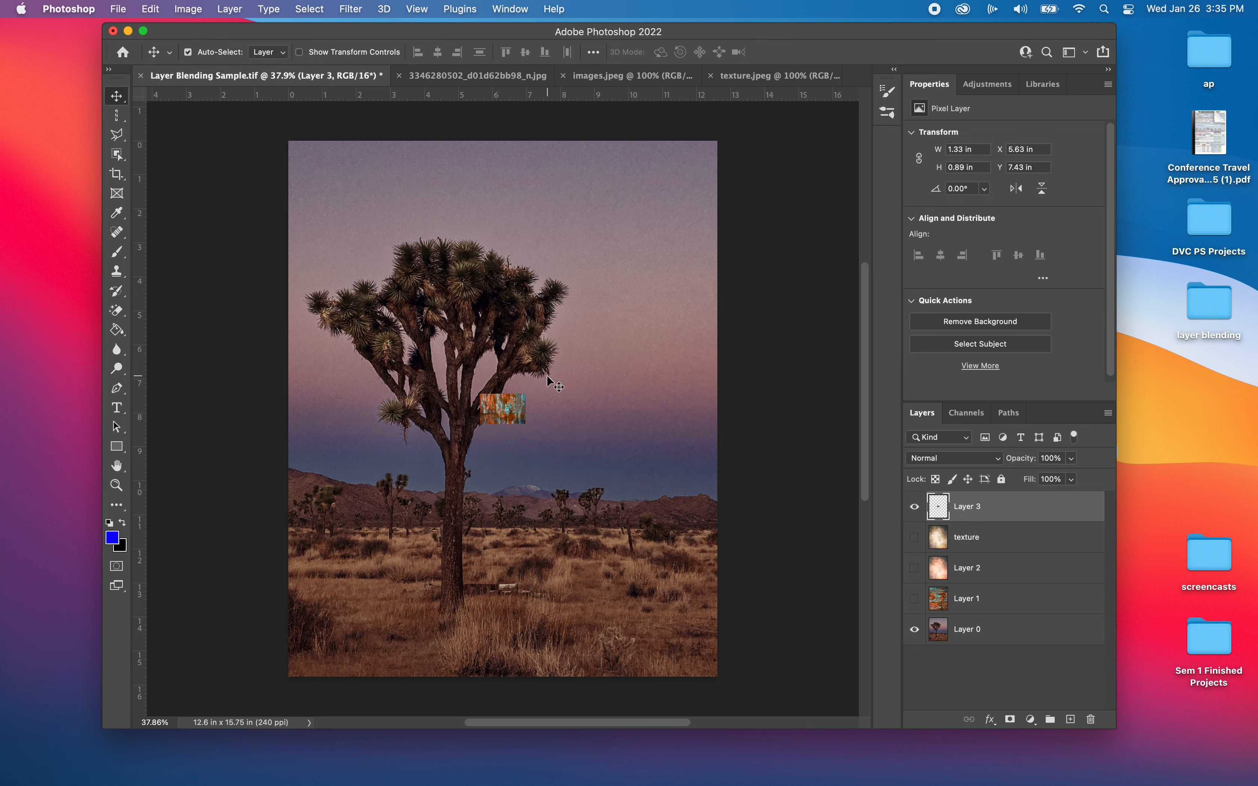
# Rotate the pasted rusted paint layer about -90° and scale it to about 12.7 by 16.3 in so it covers the whole canvas.
pyautogui.press('super+t')
pyautogui.moveTo(541, 385); pyautogui.dragTo(450, 328)
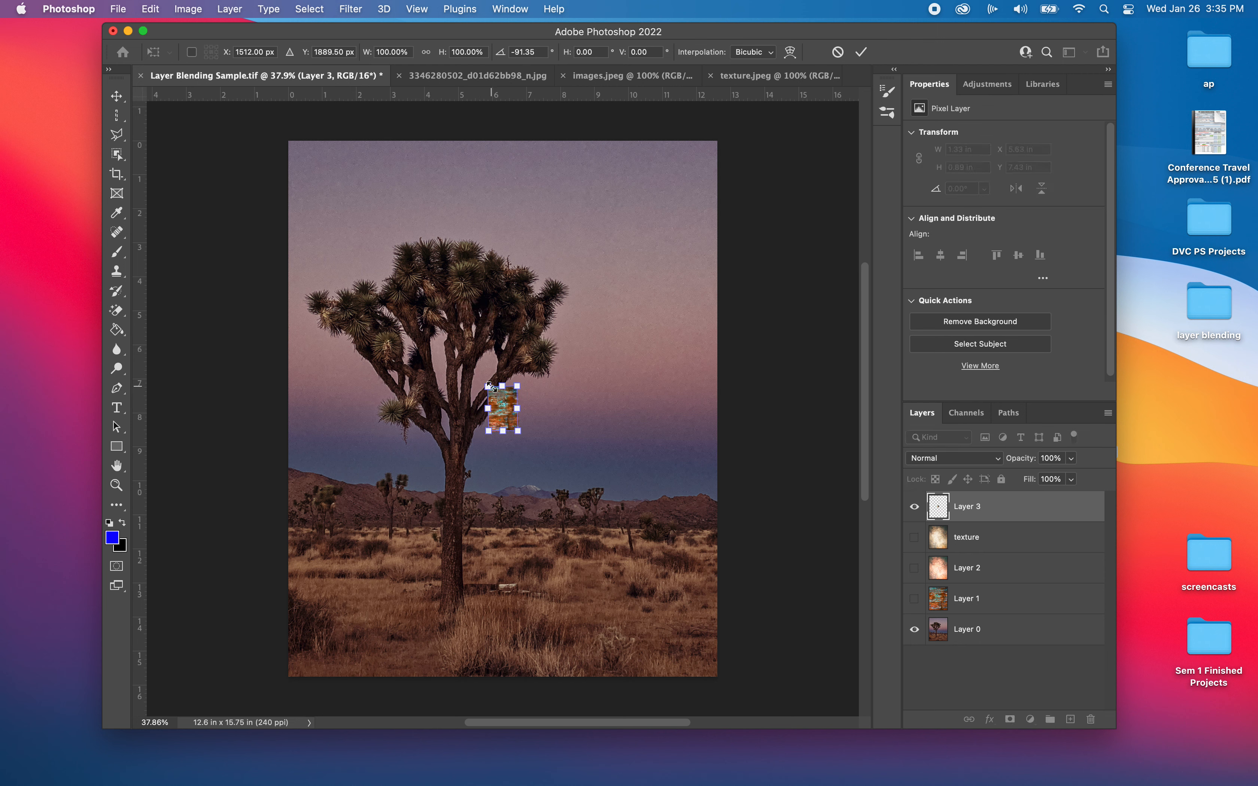
pyautogui.moveTo(488, 386); pyautogui.dragTo(293, 141)
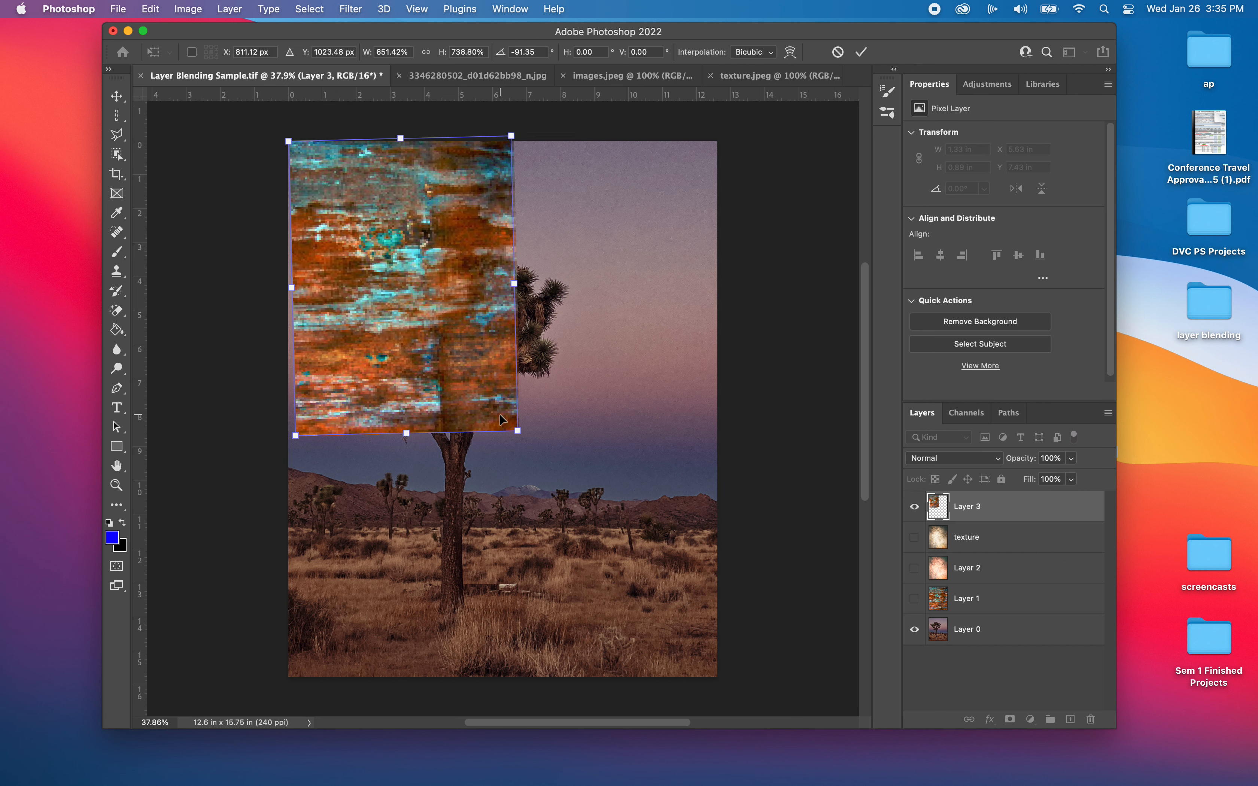
pyautogui.moveTo(518, 431); pyautogui.dragTo(740, 690)
pyautogui.moveTo(762, 124); pyautogui.dragTo(772, 126)
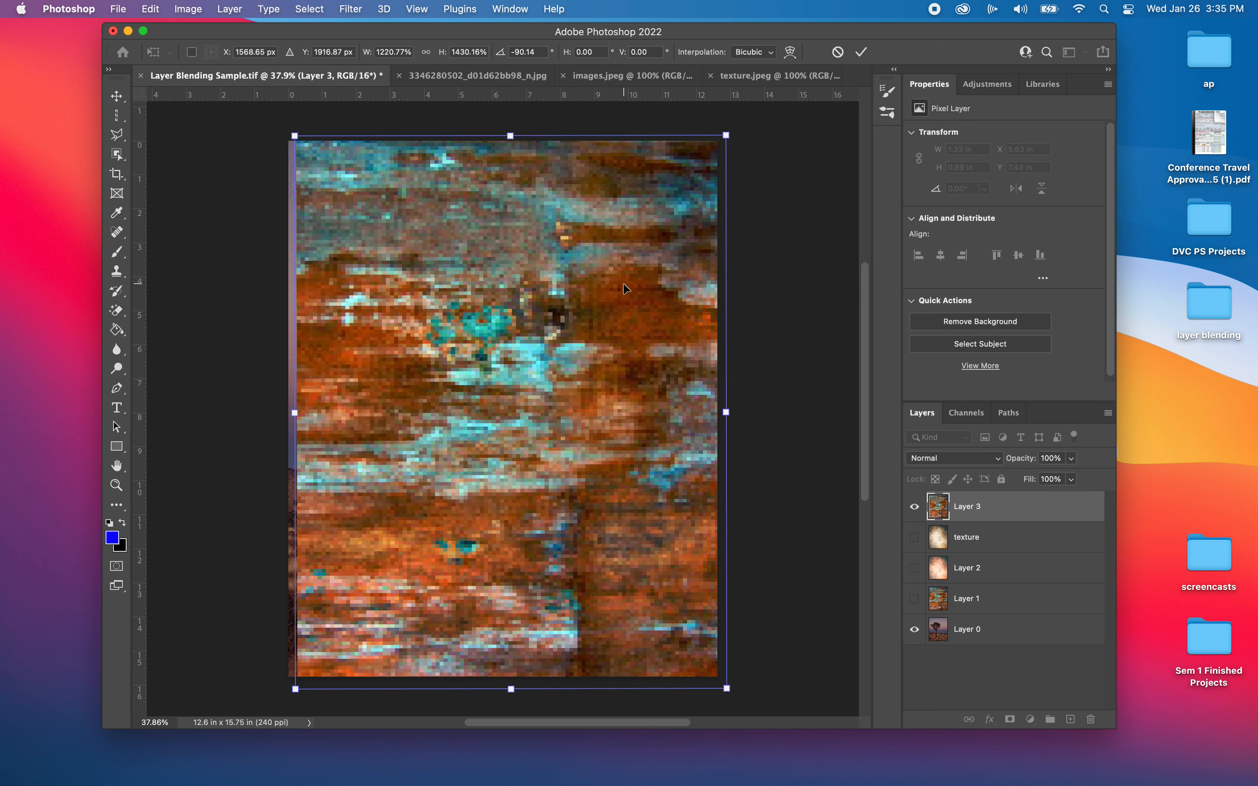
pyautogui.moveTo(563, 333); pyautogui.dragTo(558, 329)
pyautogui.press('Return')
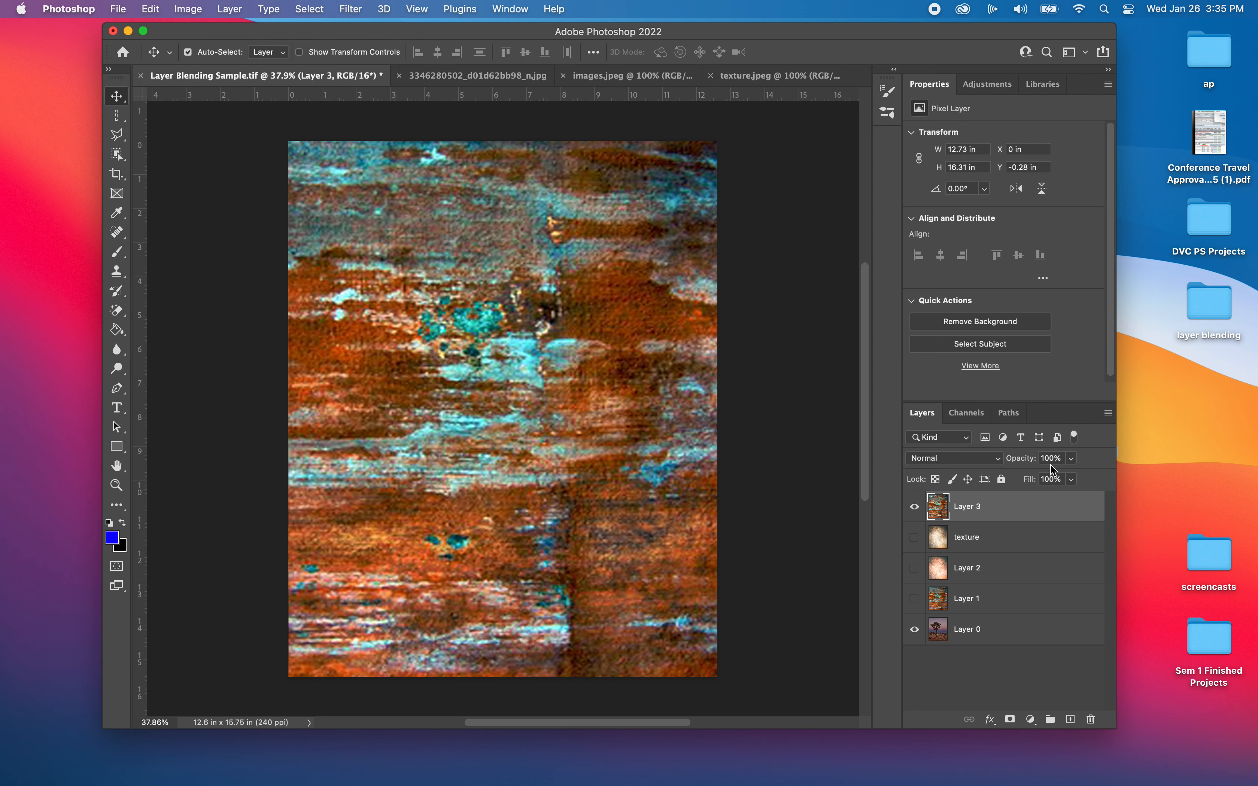
# Set the rusted paint layer's blend mode to Overlay and its opacity to 17%.
pyautogui.click(1072, 459)
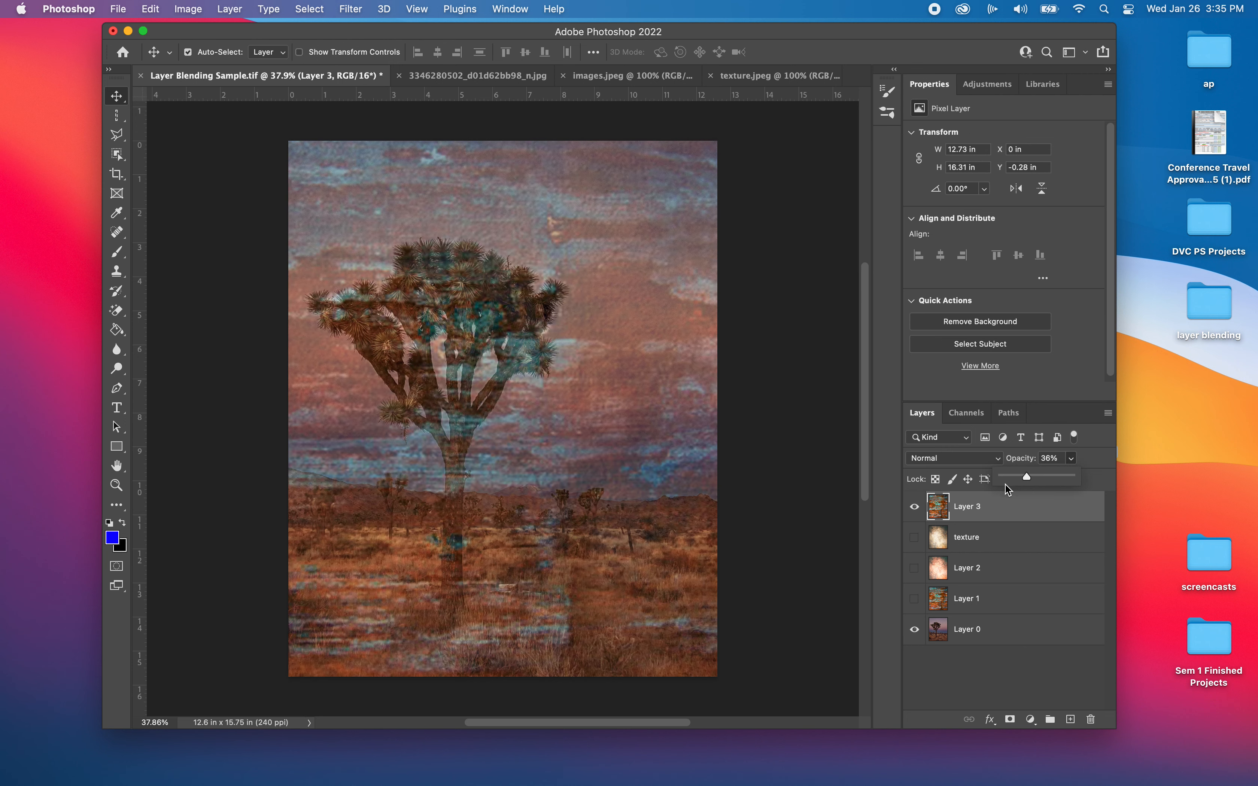
pyautogui.click(999, 460)
pyautogui.click(998, 461)
pyautogui.click(998, 460)
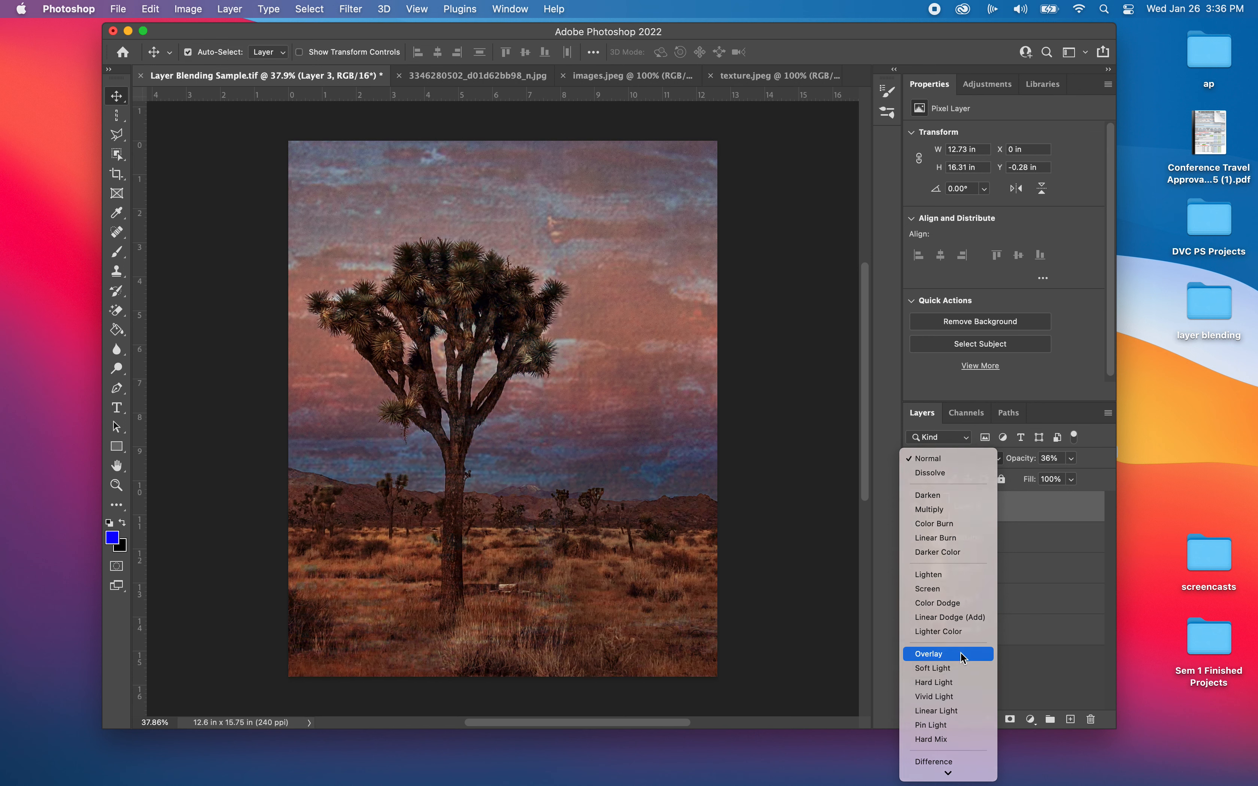
pyautogui.click(960, 653)
pyautogui.click(1071, 458)
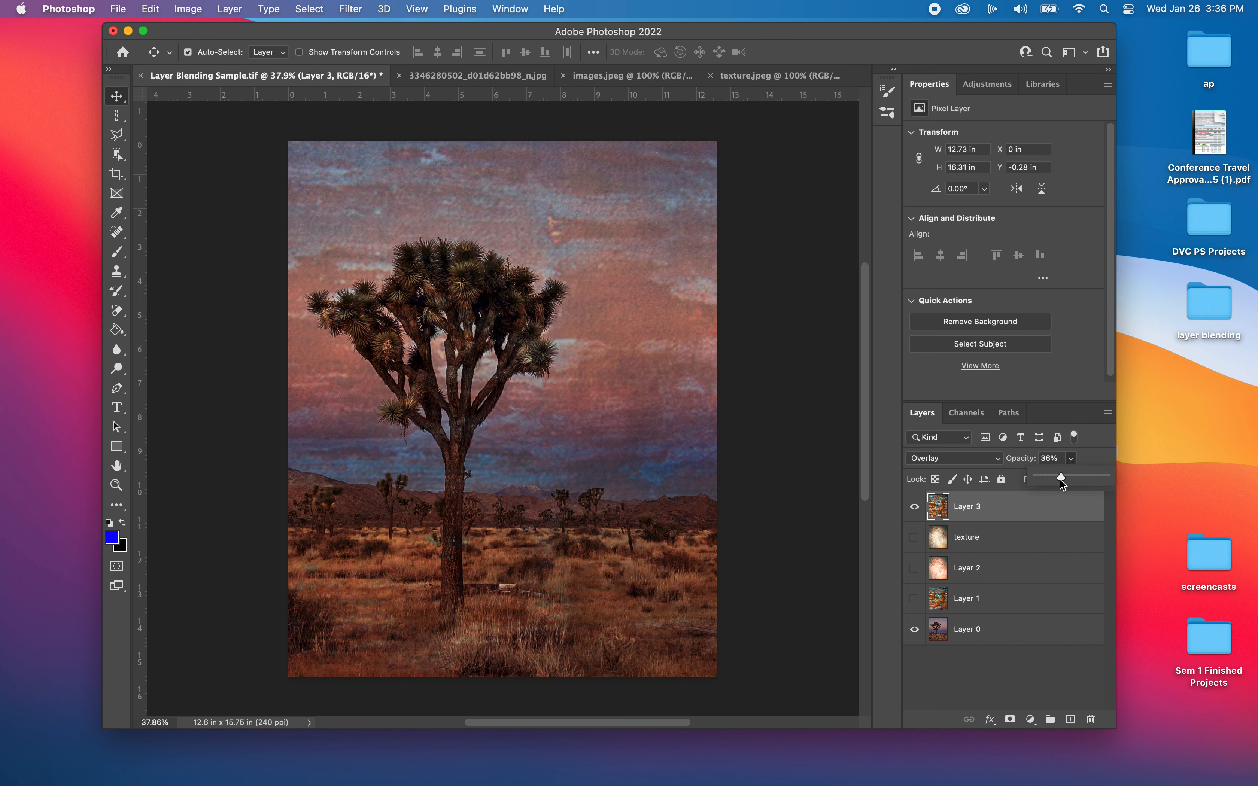
pyautogui.moveTo(1047, 479); pyautogui.dragTo(1047, 479)
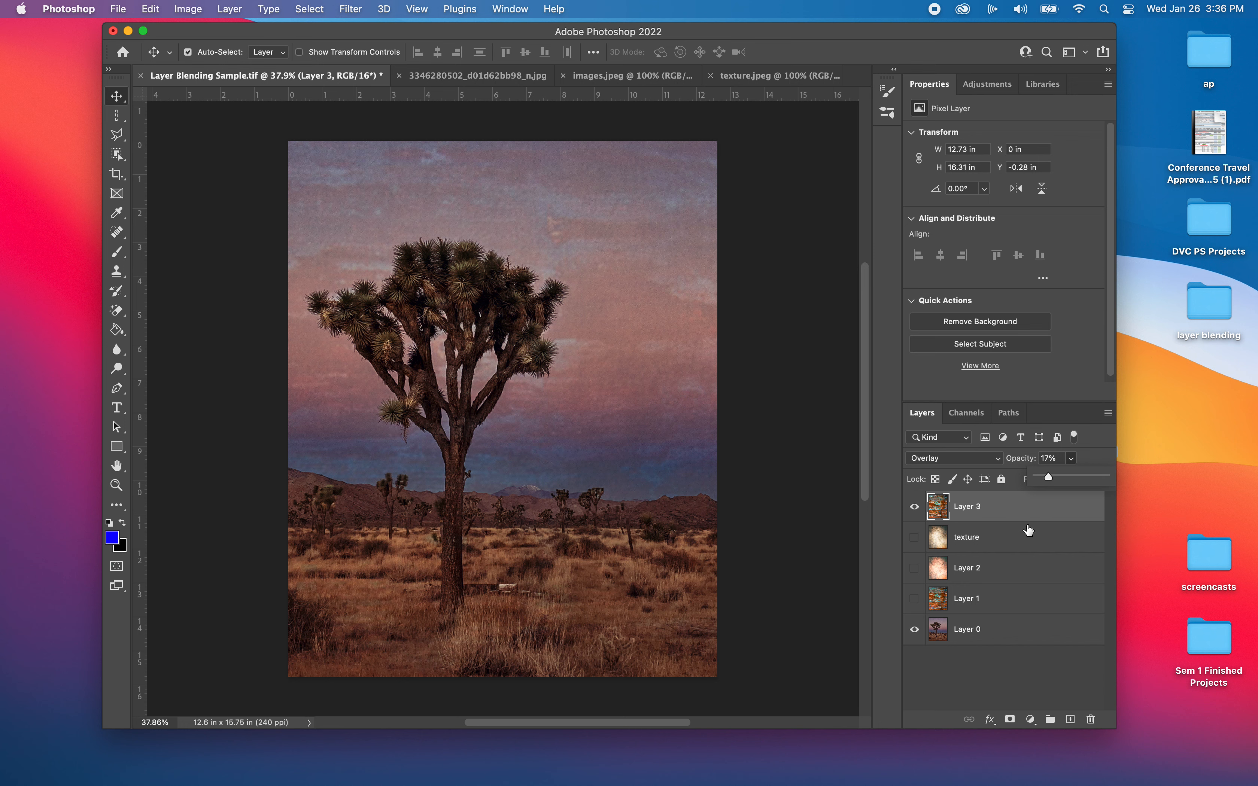
# Toggle the texture layer's visibility to compare the blend with and without it, and leave the layer shown.
pyautogui.click(914, 539)
pyautogui.click(914, 539)
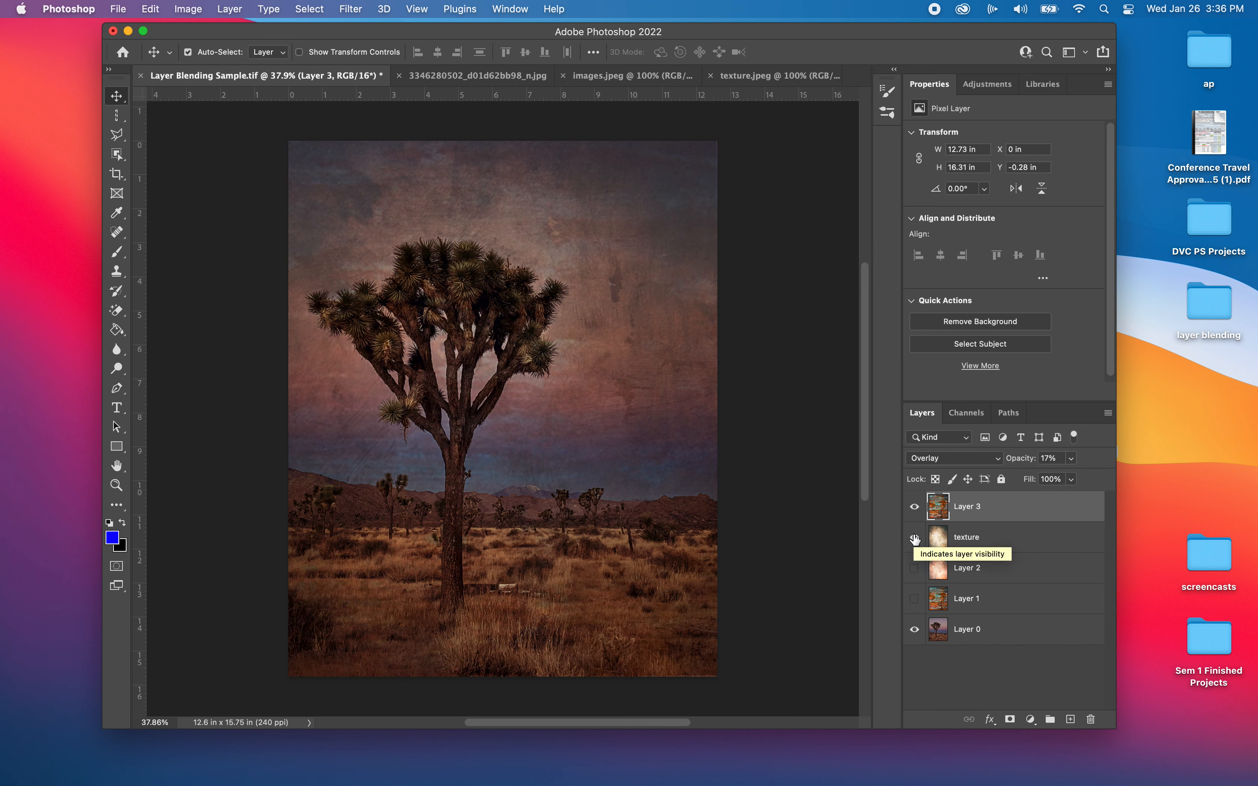
pyautogui.click(915, 539)
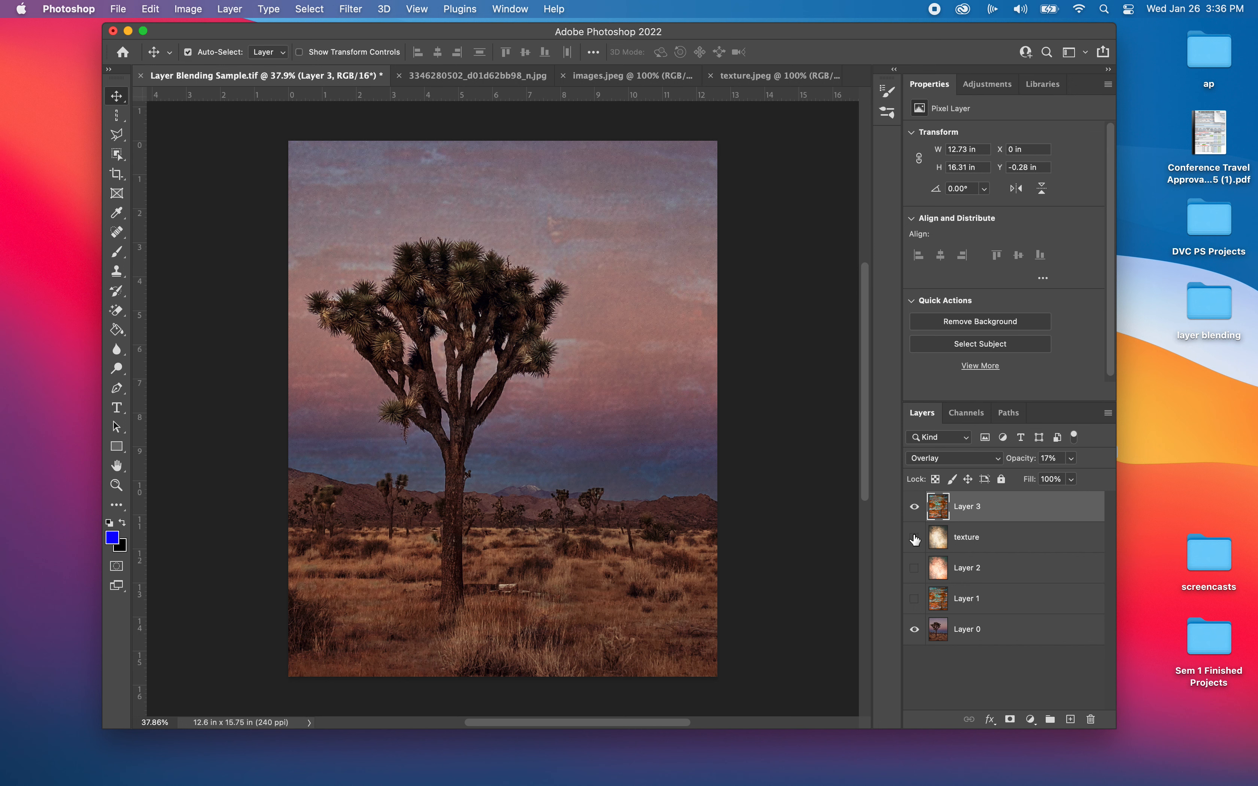
pyautogui.click(915, 540)
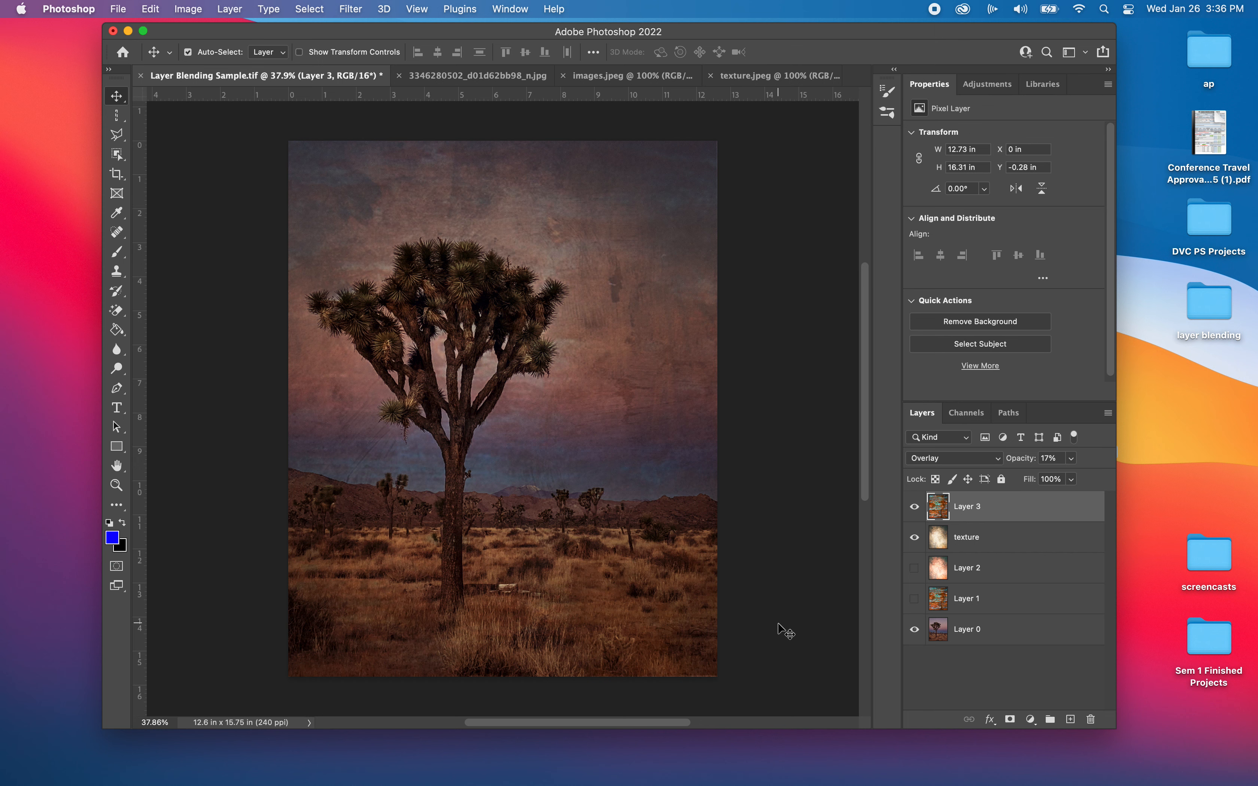
# Preview other blend modes on Layer 3, keep Overlay, and open the layer's opacity for adjustment.
pyautogui.click(996, 460)
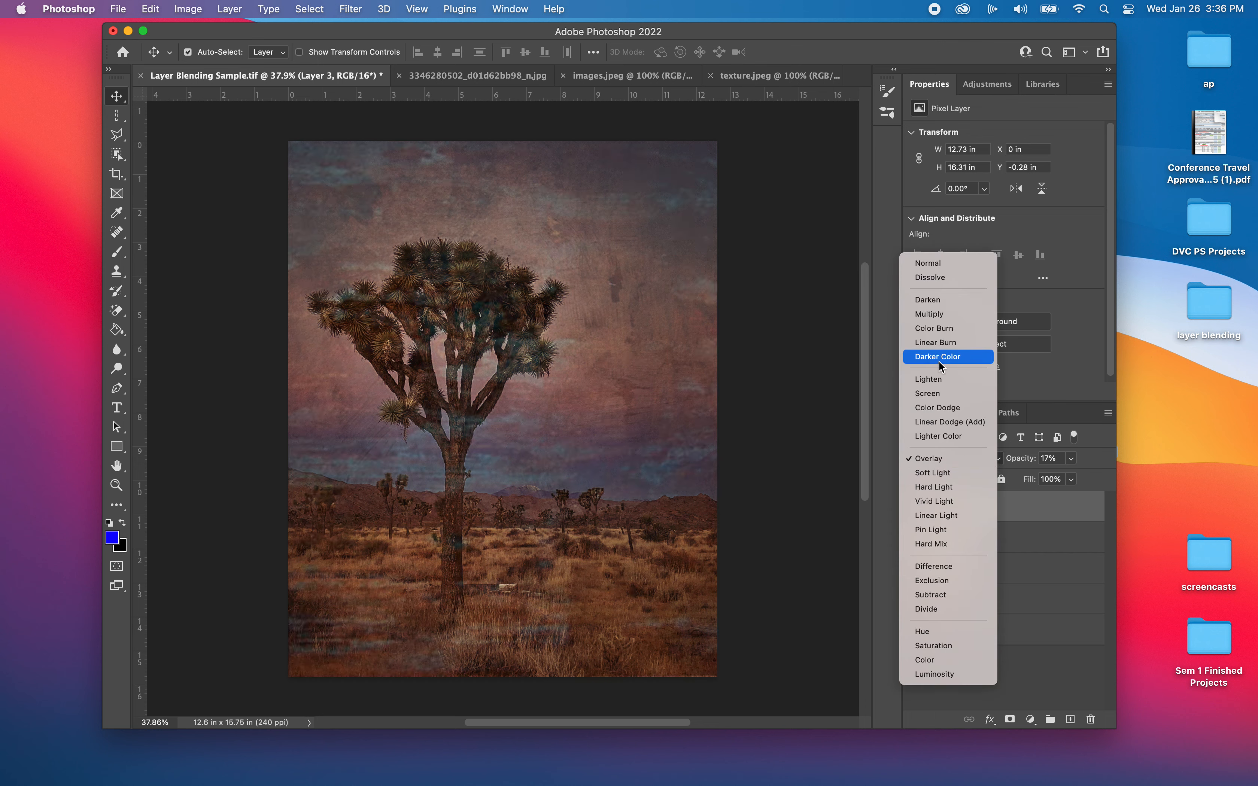
pyautogui.click(1069, 456)
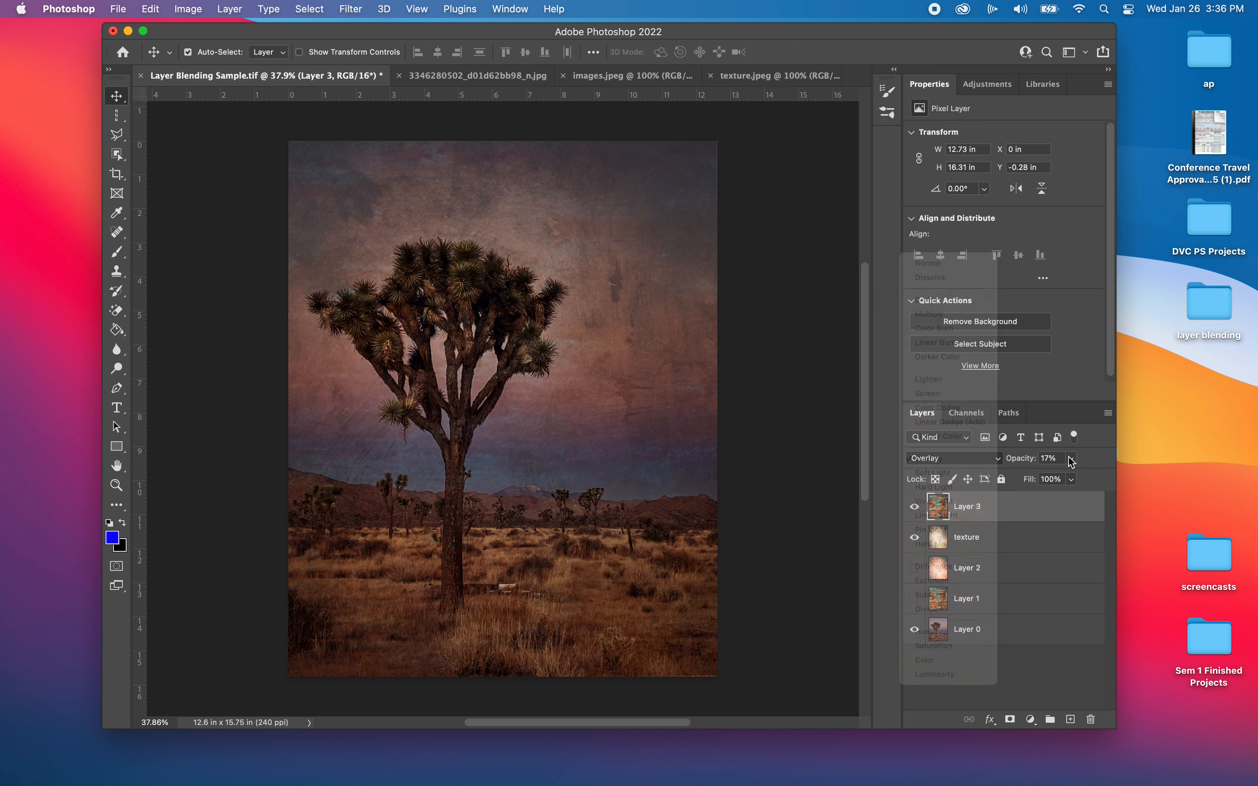
pyautogui.click(1068, 456)
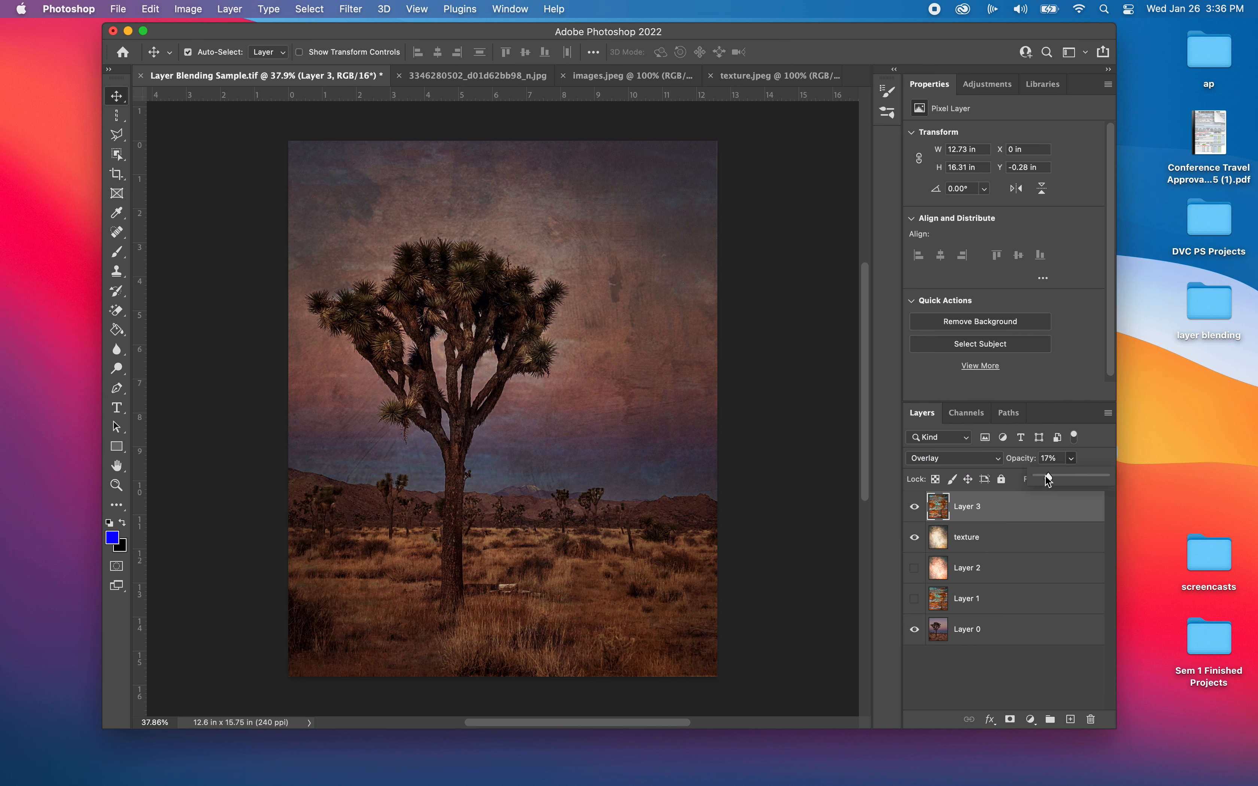